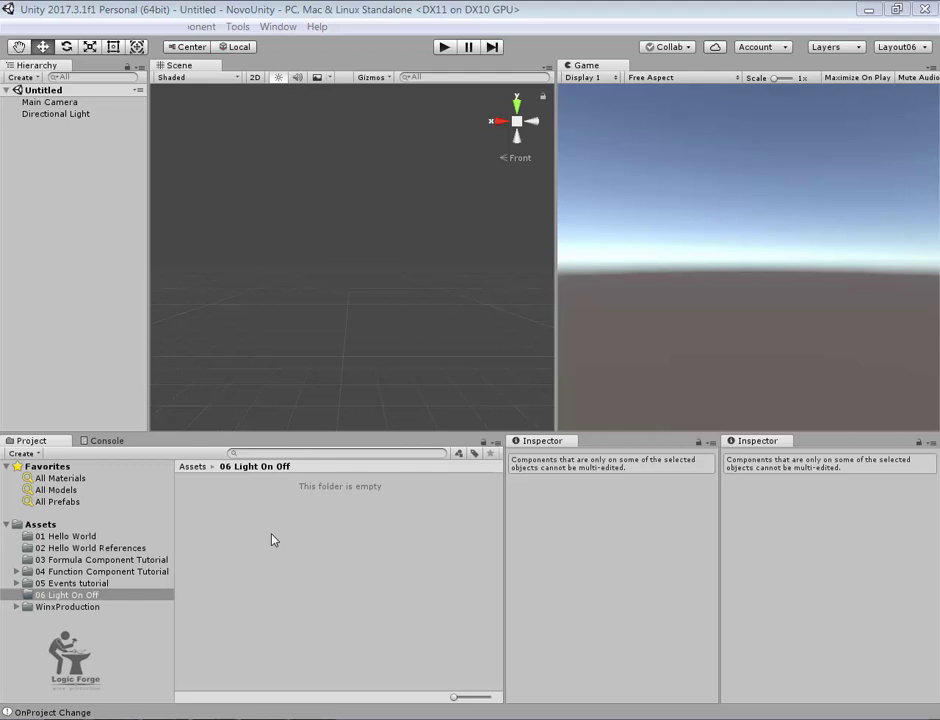
- Create a scene named Light ON OFF in the 06 Light On Off folder and open it
right_click(272, 539)
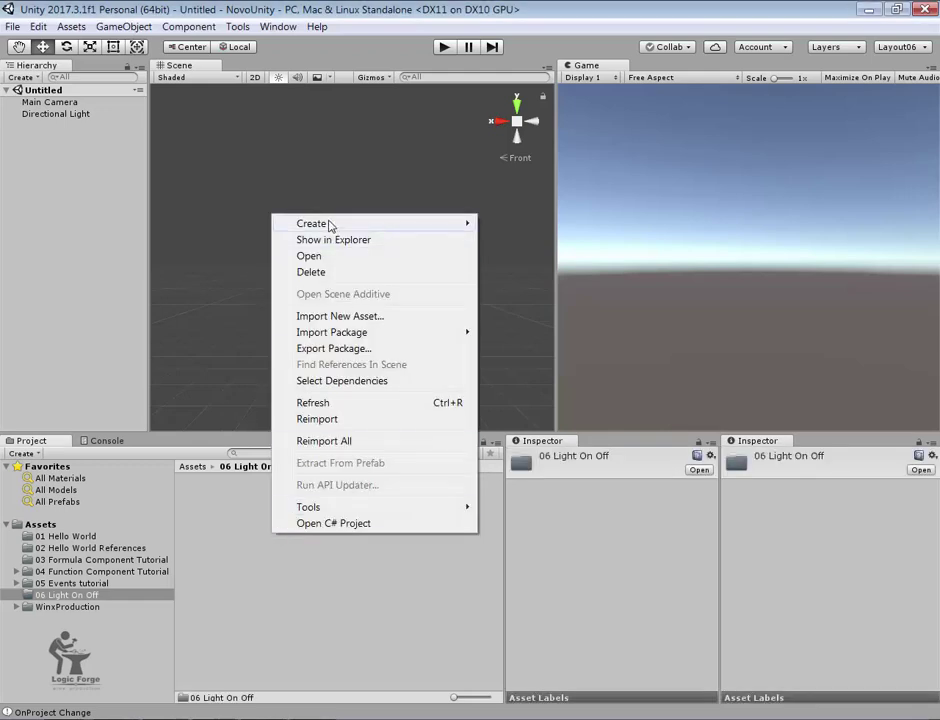
mouse_move(330, 224)
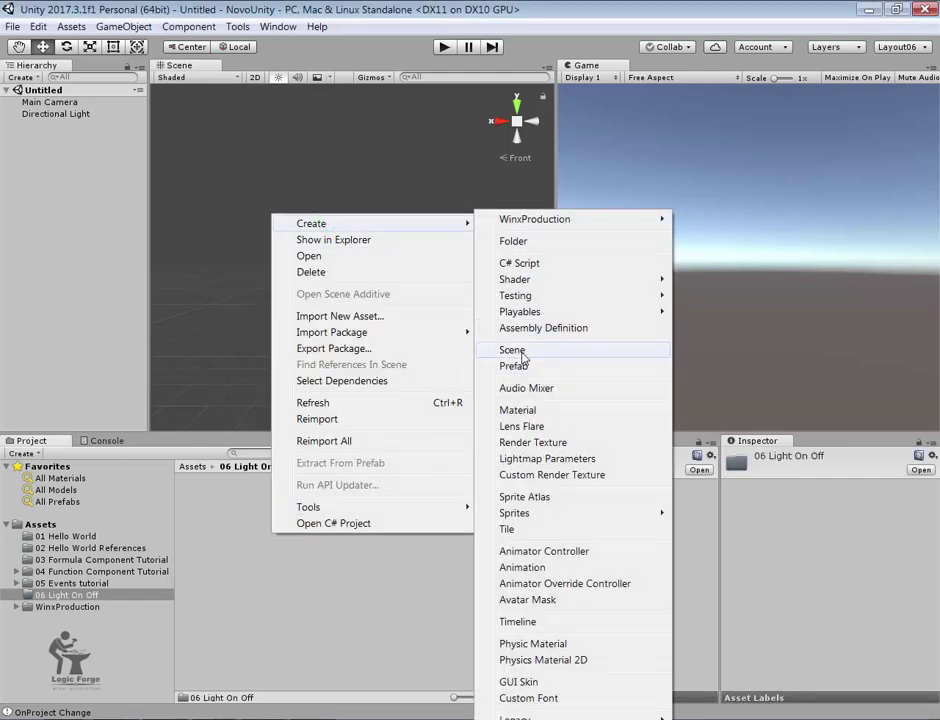
click(549, 352)
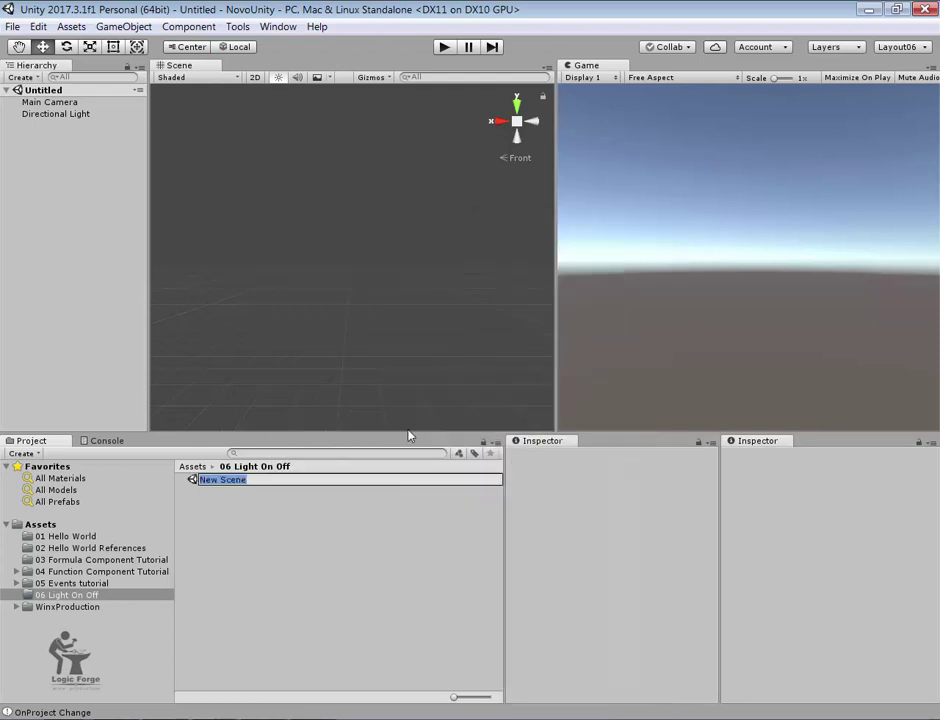
text(L)
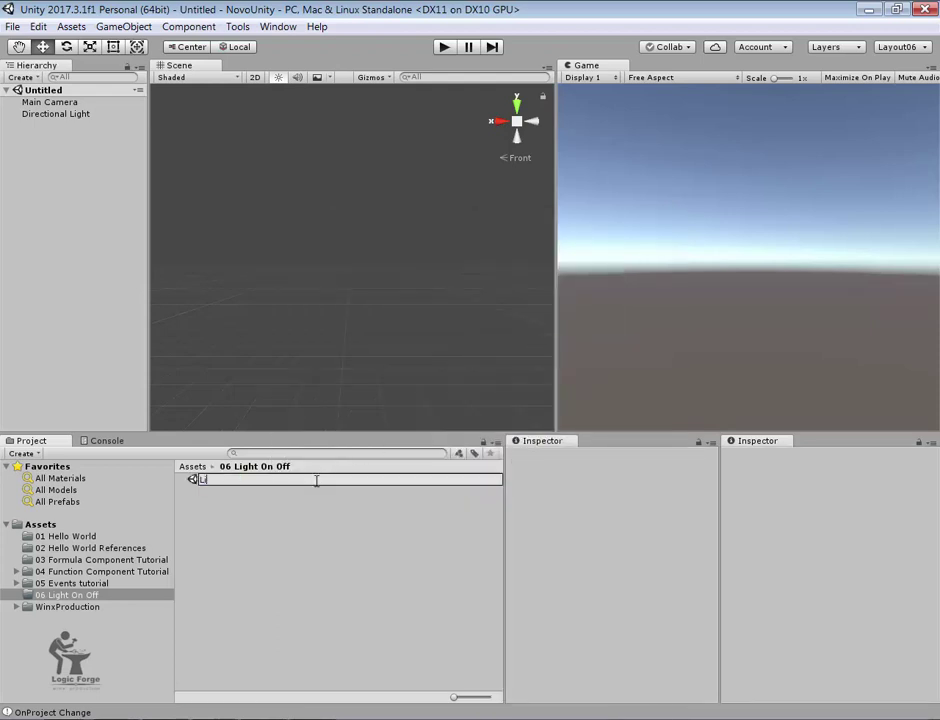
text(ight ON OFF)
key(Return)
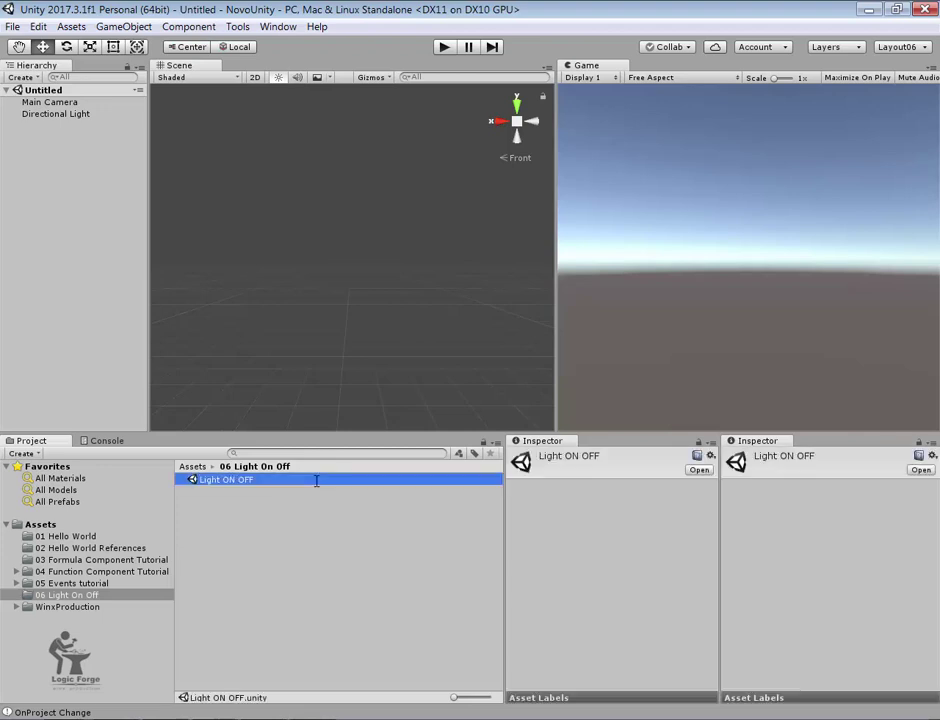
double_click(193, 480)
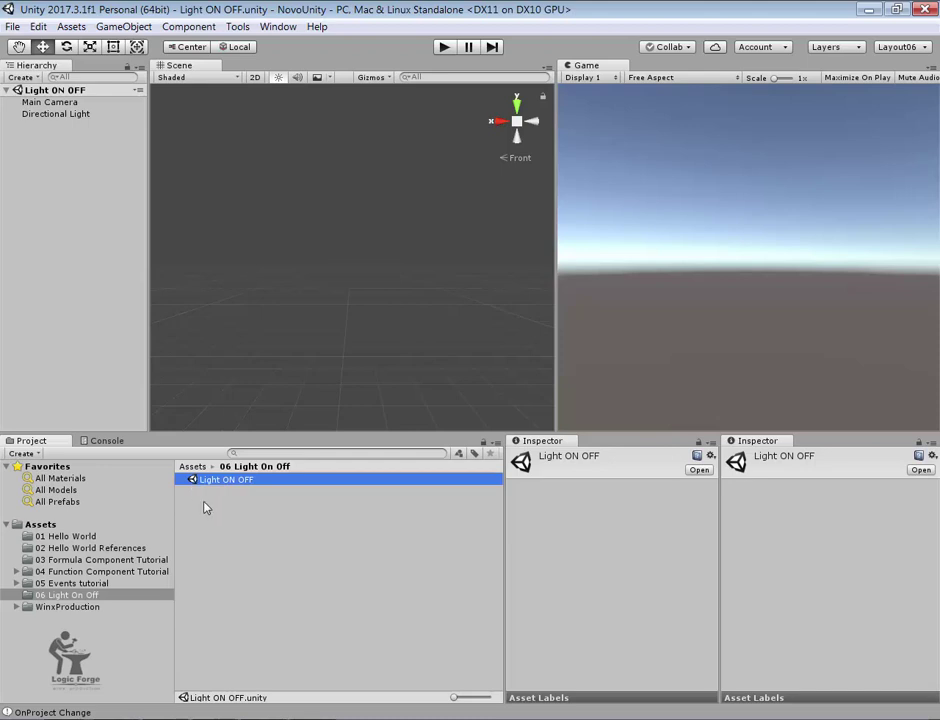
- Create a WinxProduction Finite State Machine asset and choose the 06 Light On Off folder as its save location
right_click(222, 514)
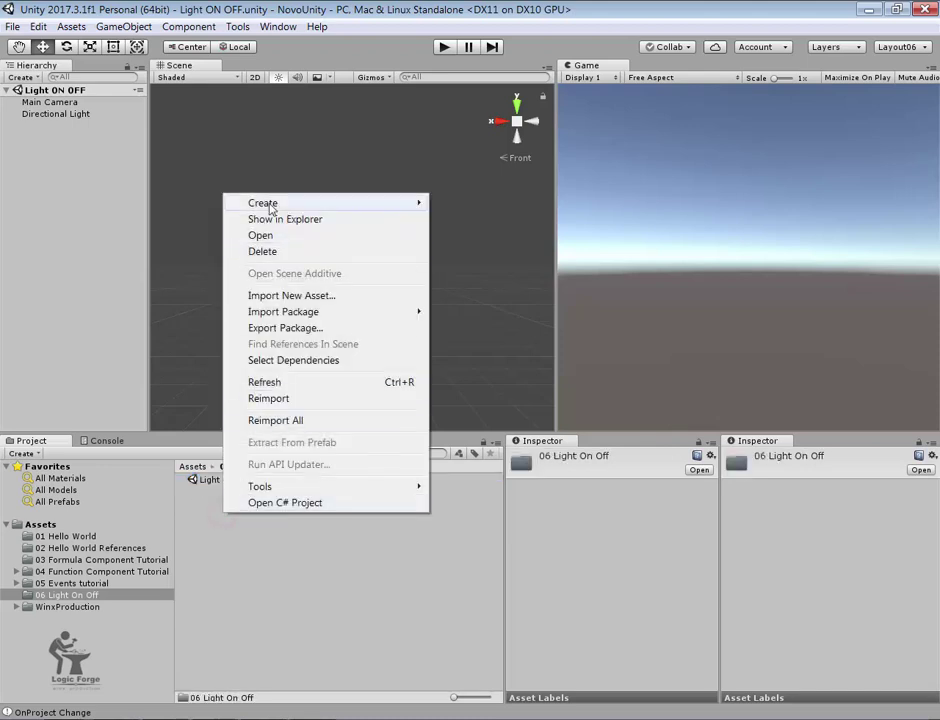
mouse_move(268, 204)
mouse_move(478, 207)
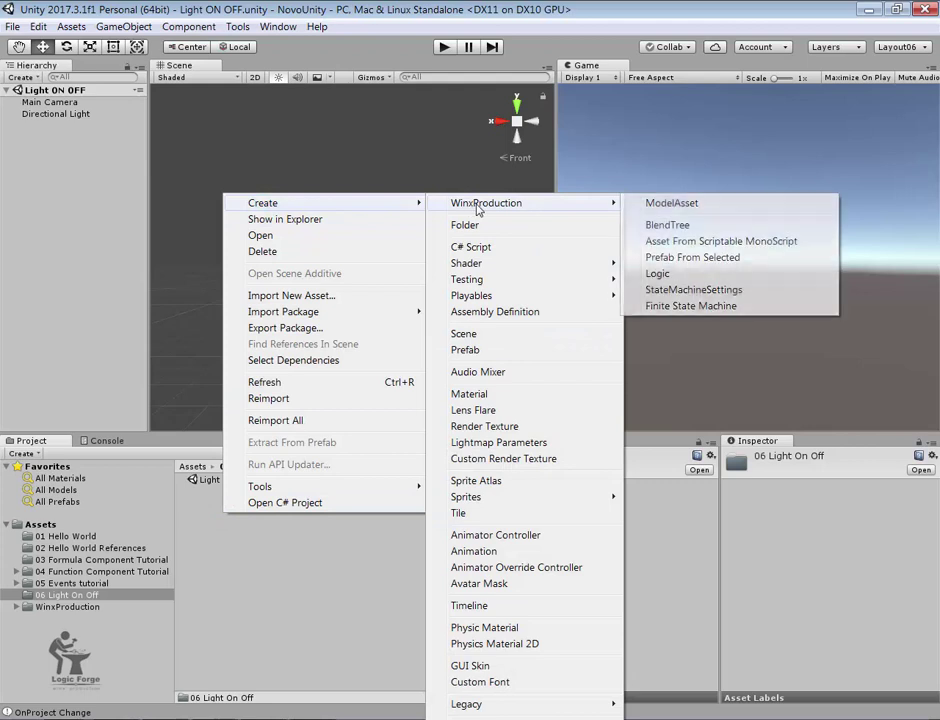
click(703, 310)
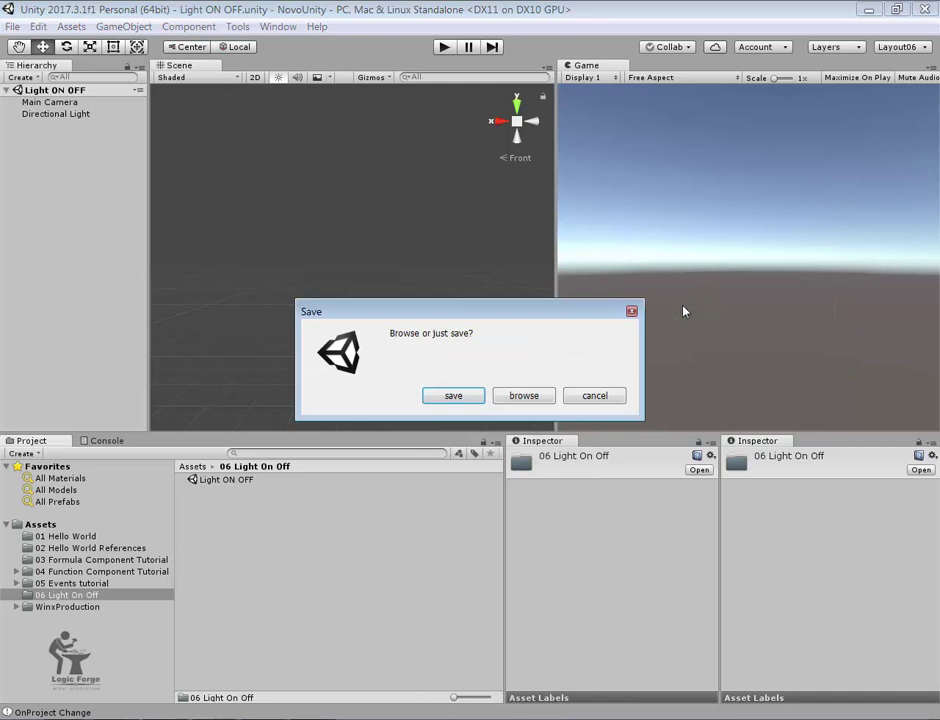
click(523, 395)
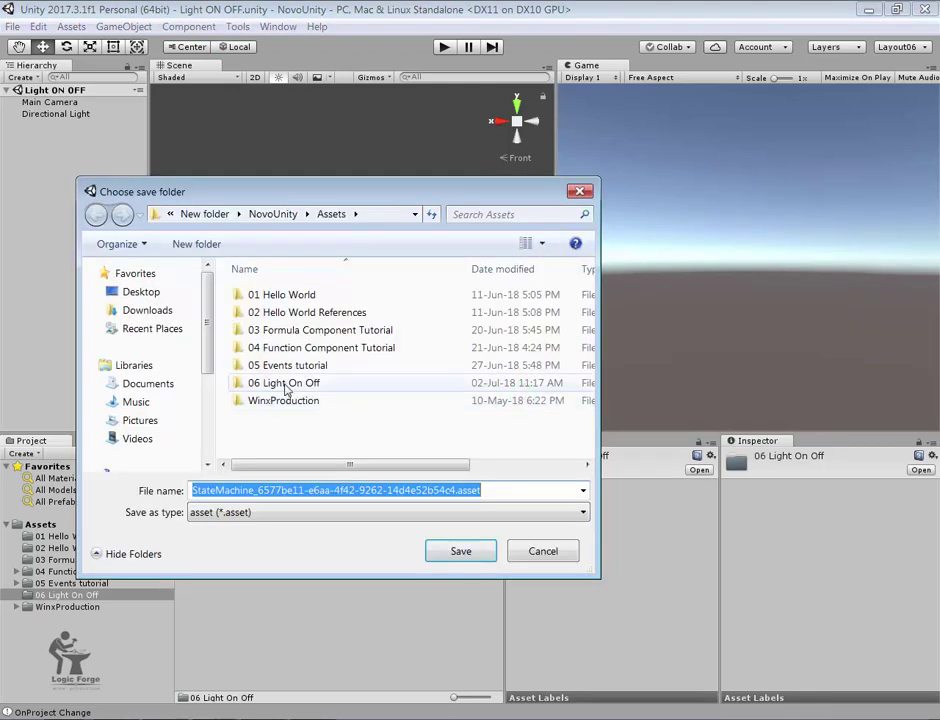
double_click(287, 383)
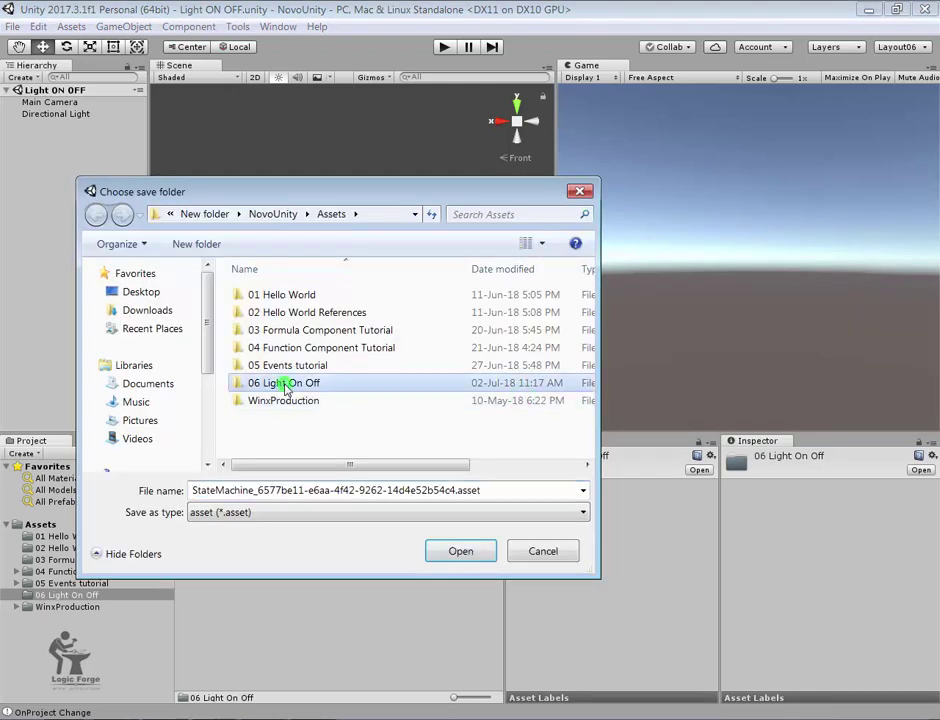
- Save the state machine as StateMachine_LightOnOff.asset and display its graph
click(266, 490)
drag(258, 490, 434, 495)
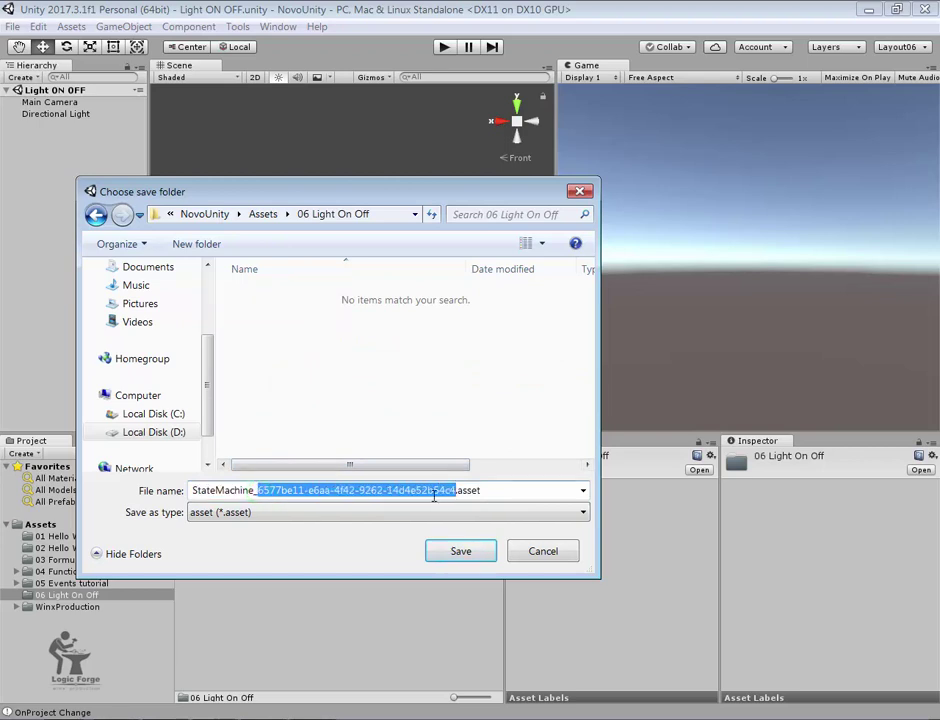
key(BackSpace)
text(Light)
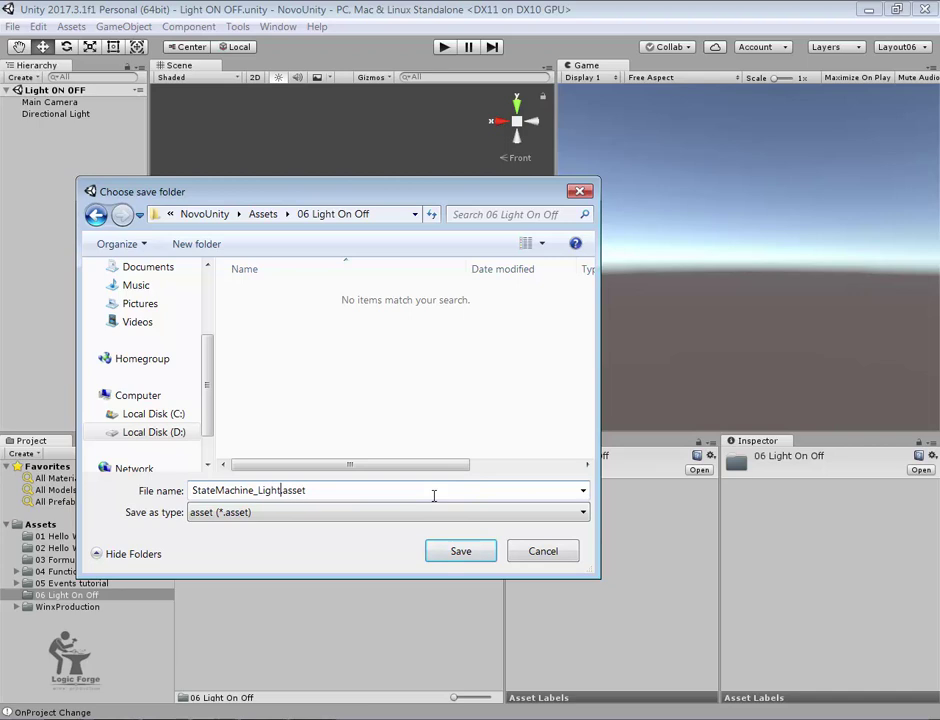
text(On)
key(BackSpace)
text(nOnOff)
click(460, 553)
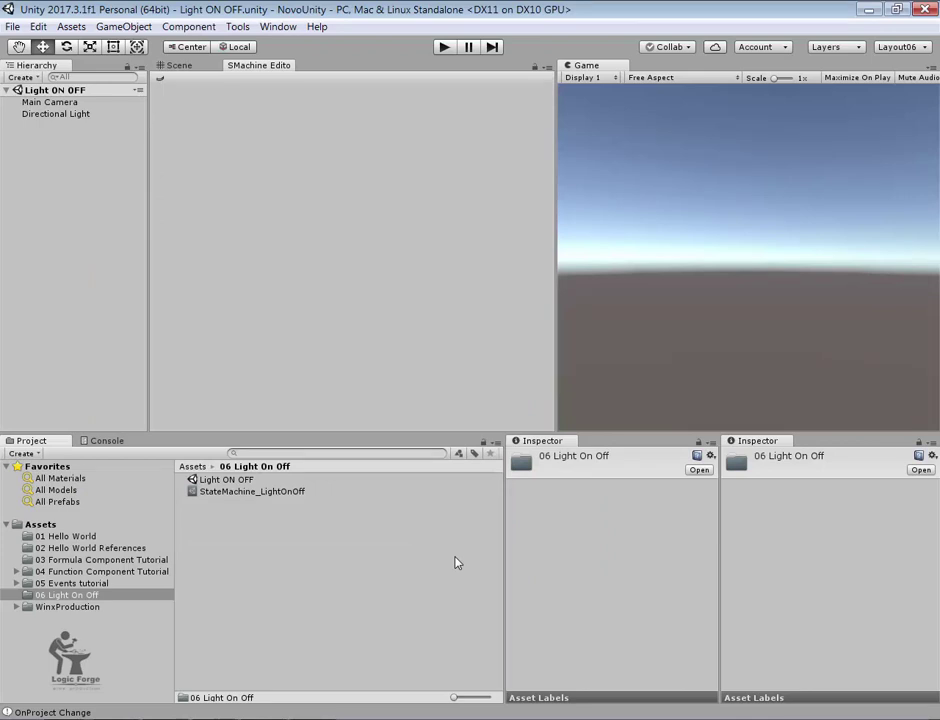
click(234, 492)
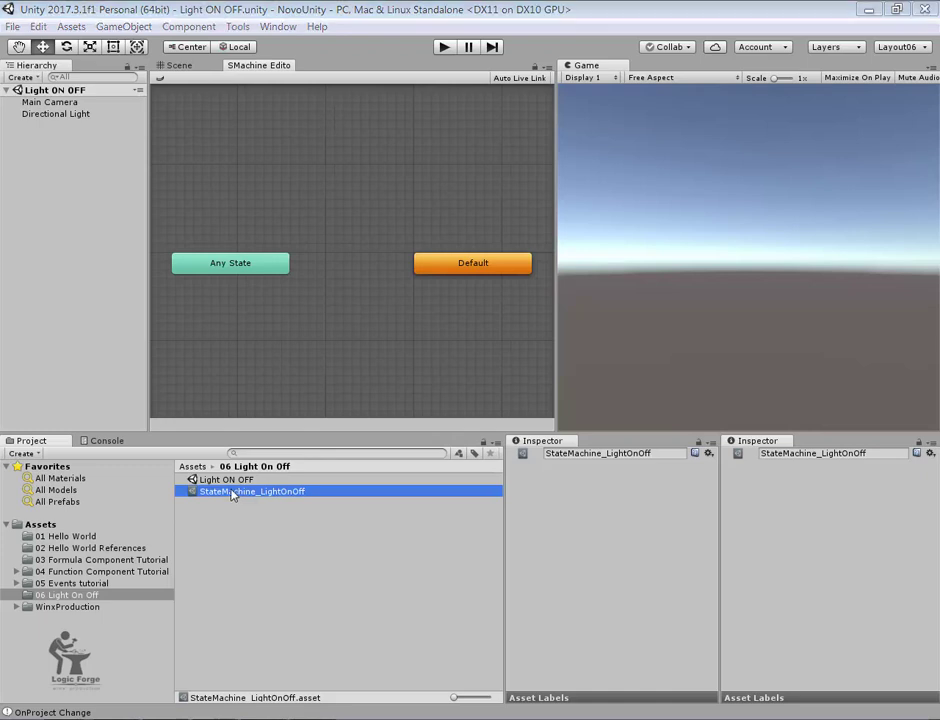
- Add a 3D cube to the Light ON OFF scene and rename it State Machinery Holder
click(13, 149)
right_click(13, 149)
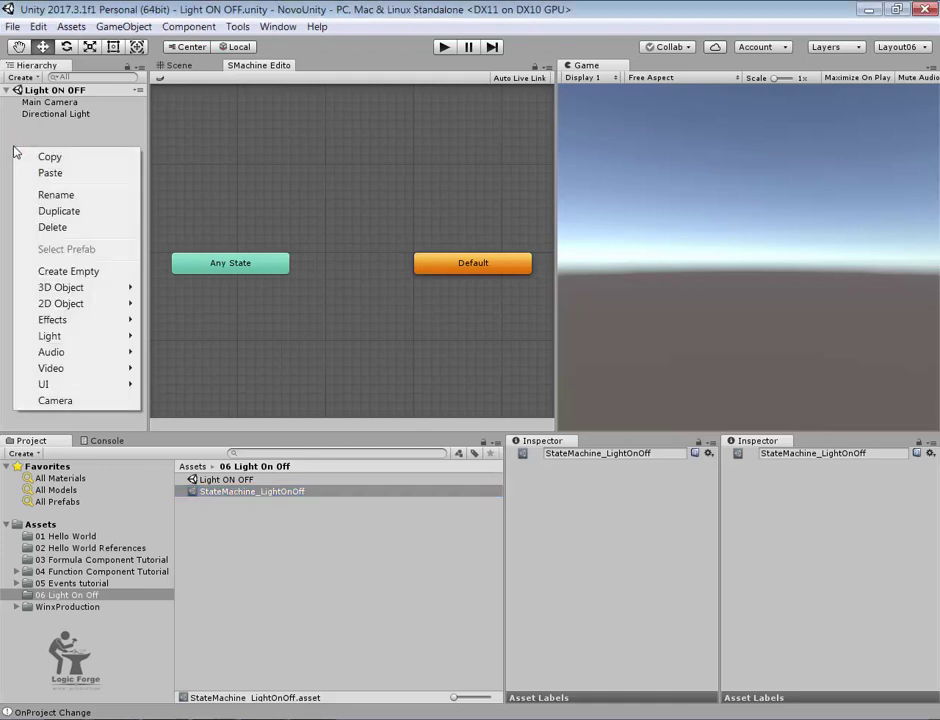
mouse_move(46, 290)
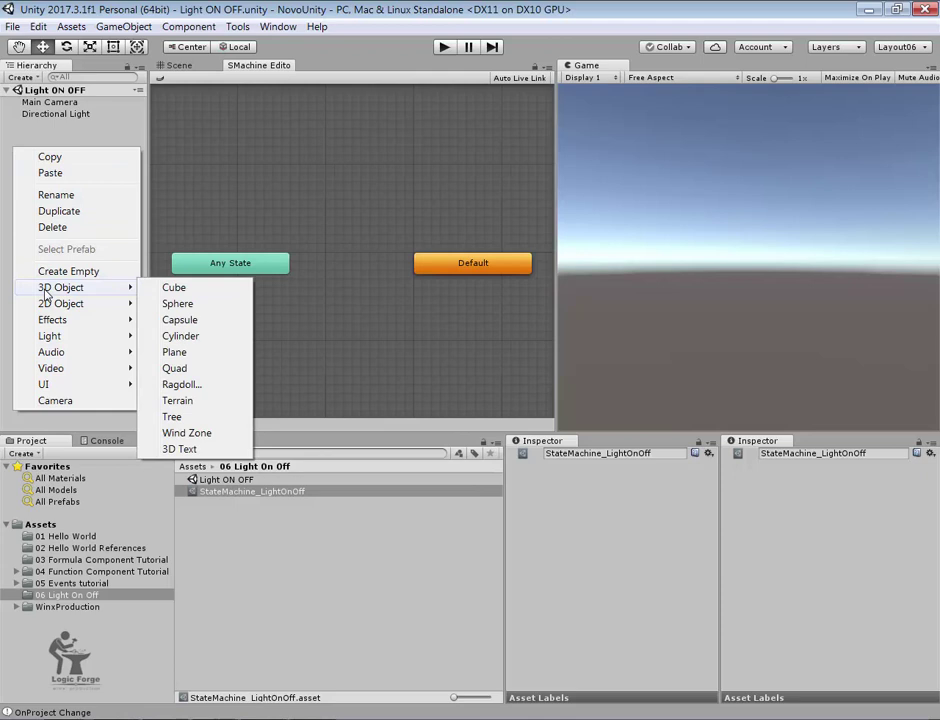
click(166, 289)
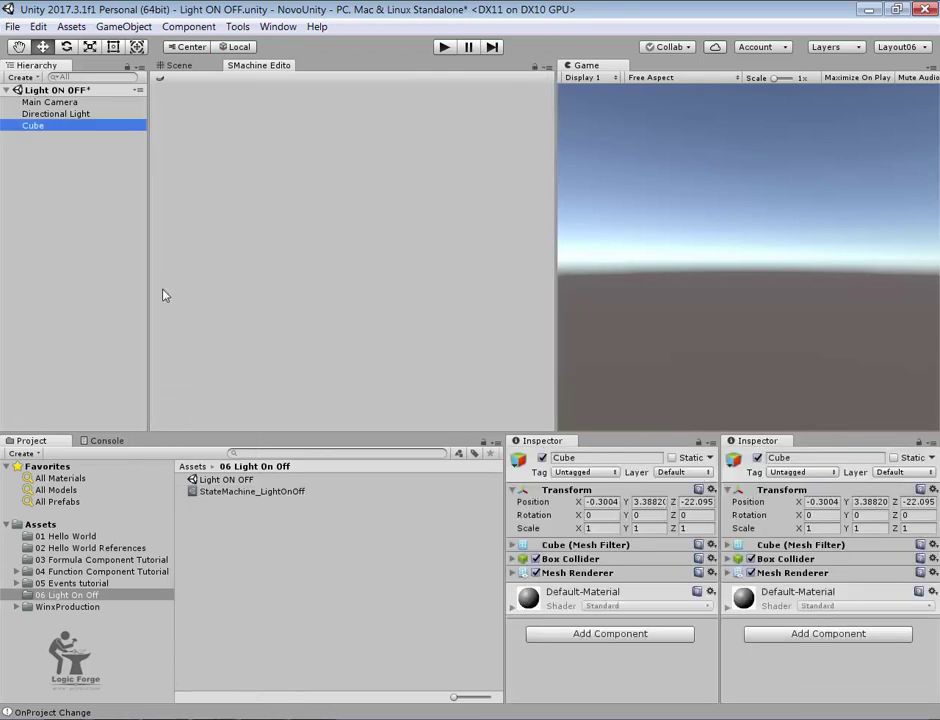
right_click(33, 131)
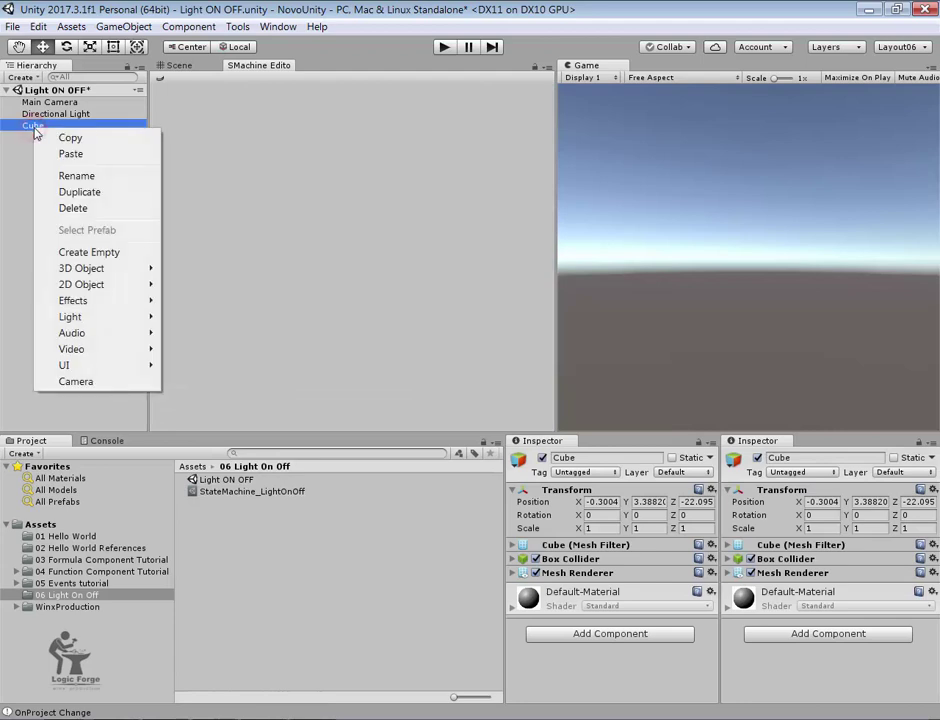
click(70, 179)
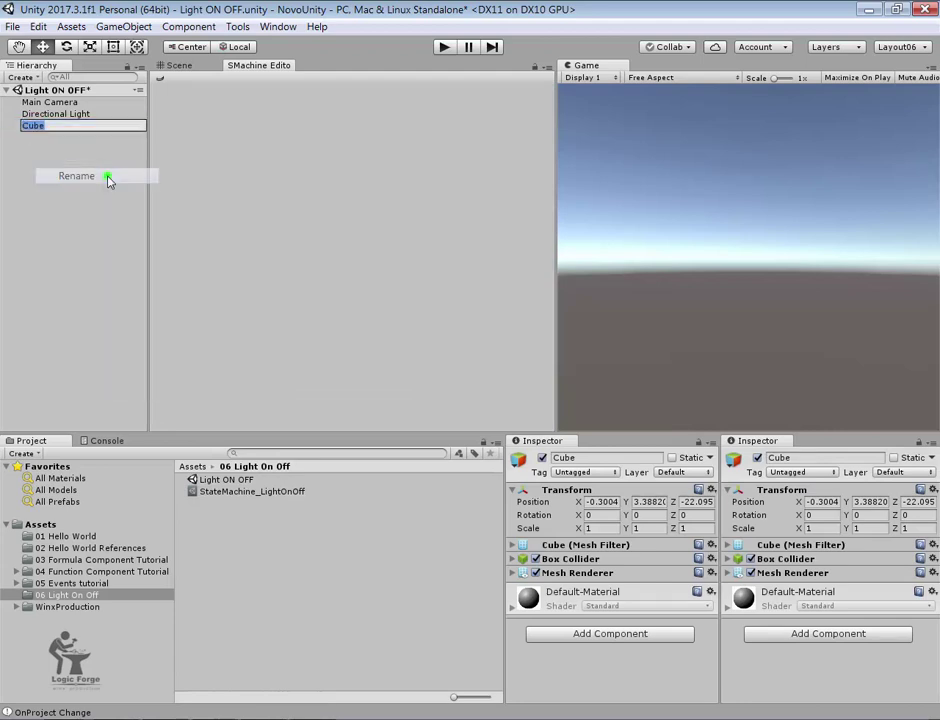
text(State Ma)
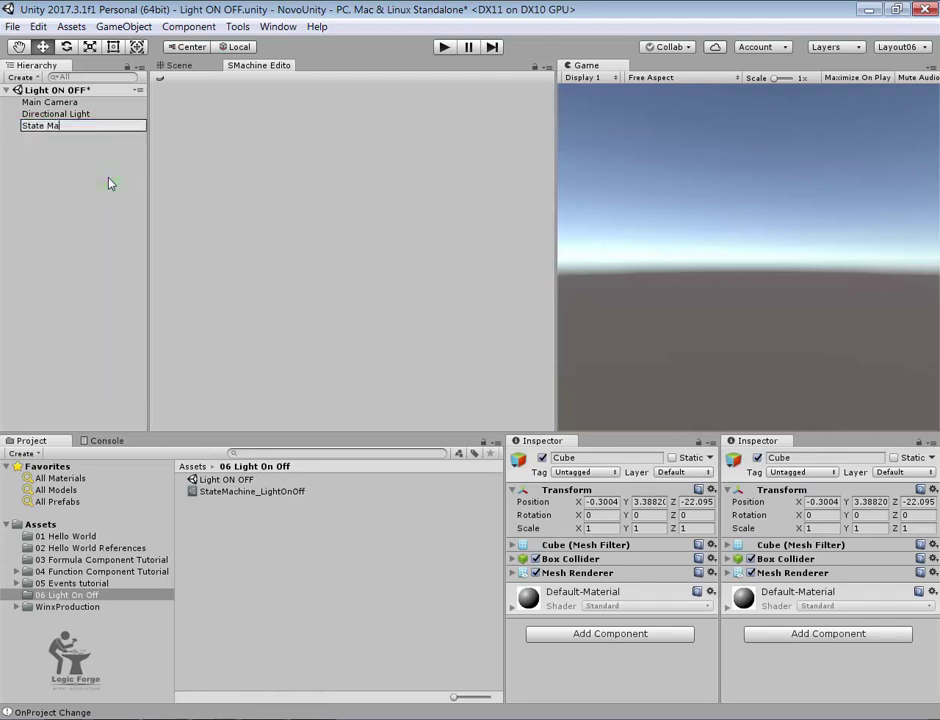
text(chinery Holder)
key(Return)
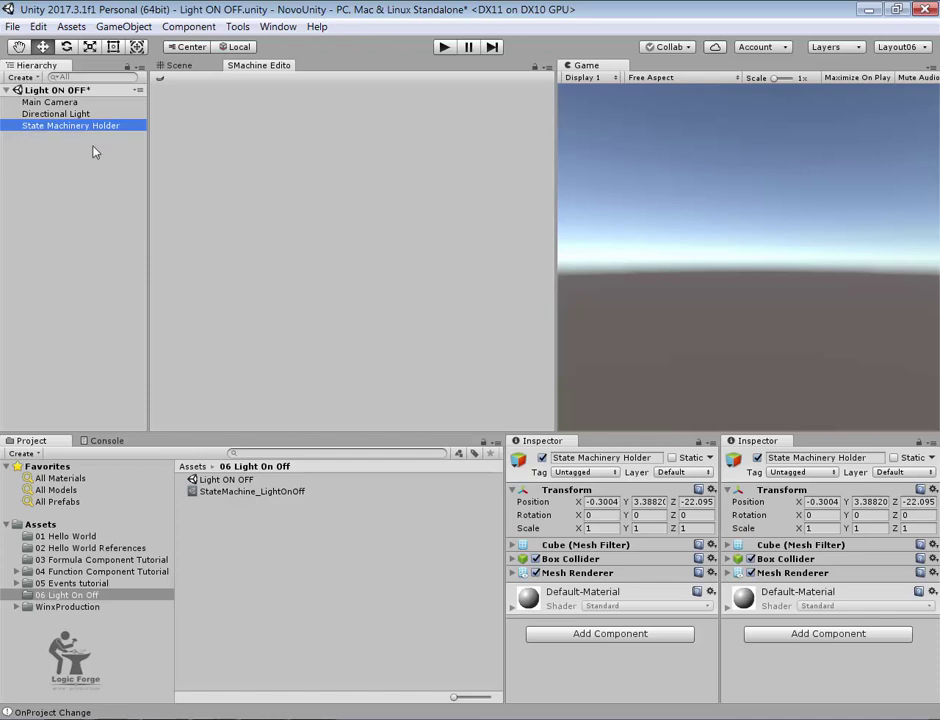
- Add the StateMachinery component to the State Machinery Holder object
click(609, 633)
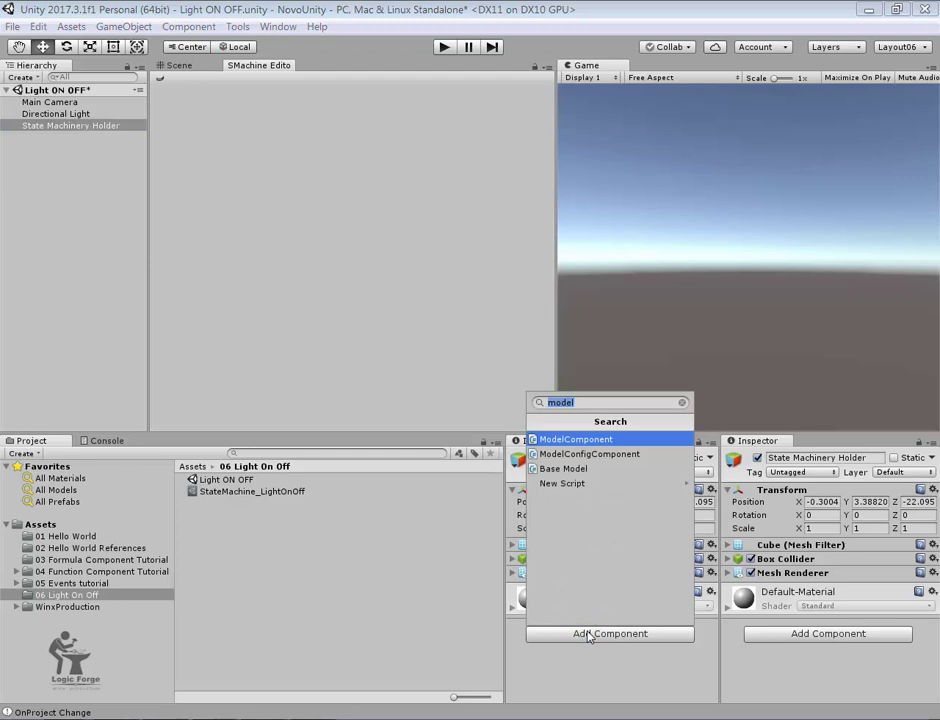
text(st)
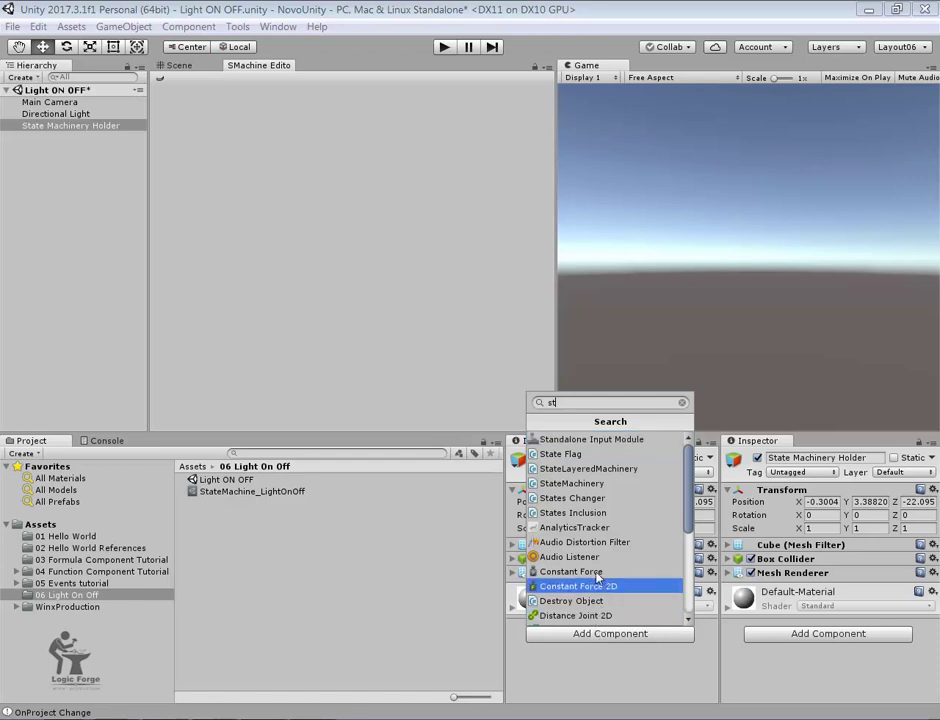
click(594, 485)
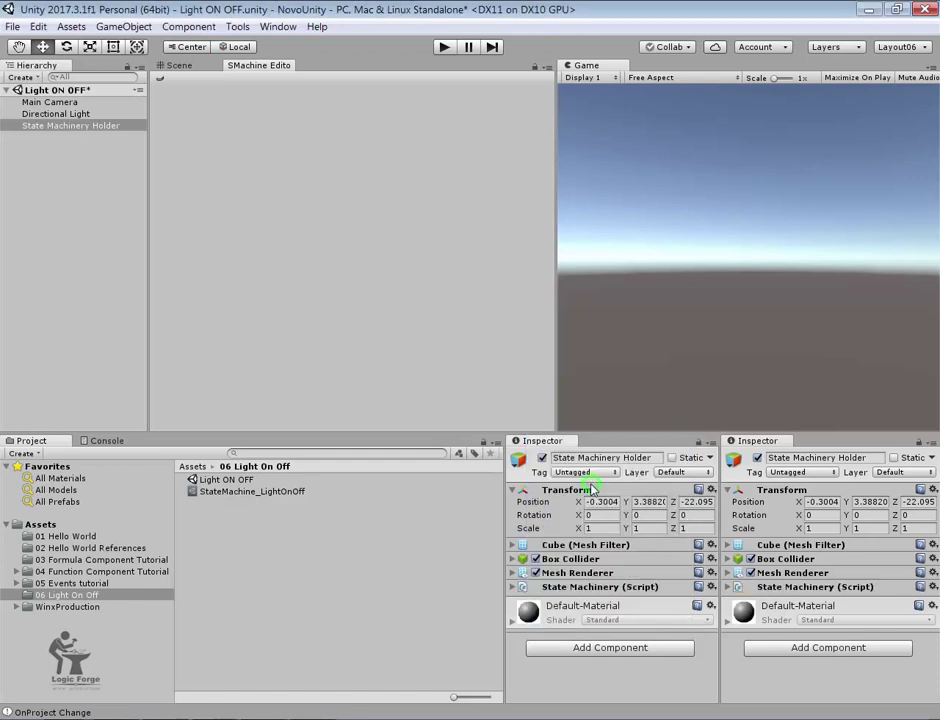
- Assign StateMachine_LightOnOff as the State Machinery component's StateMachine and enable Is Global
click(514, 588)
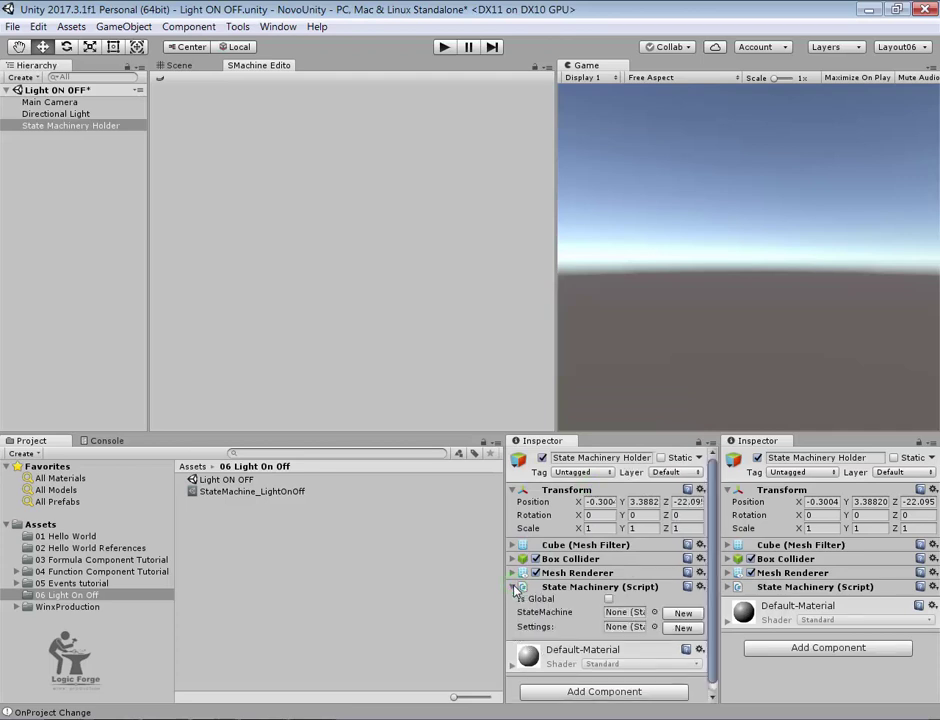
drag(237, 499, 620, 619)
click(609, 599)
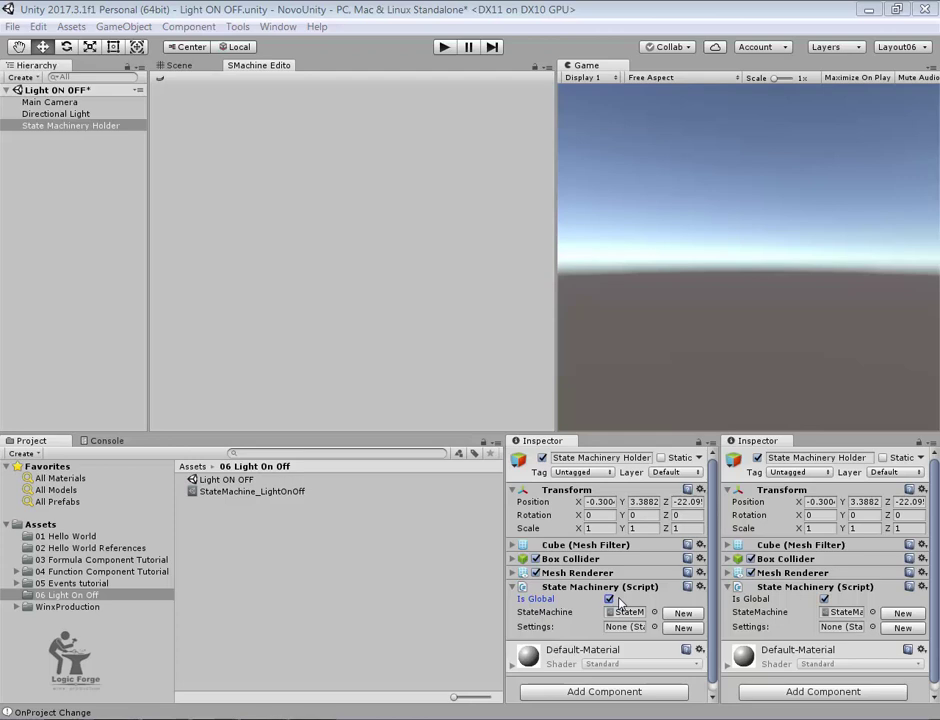
click(234, 492)
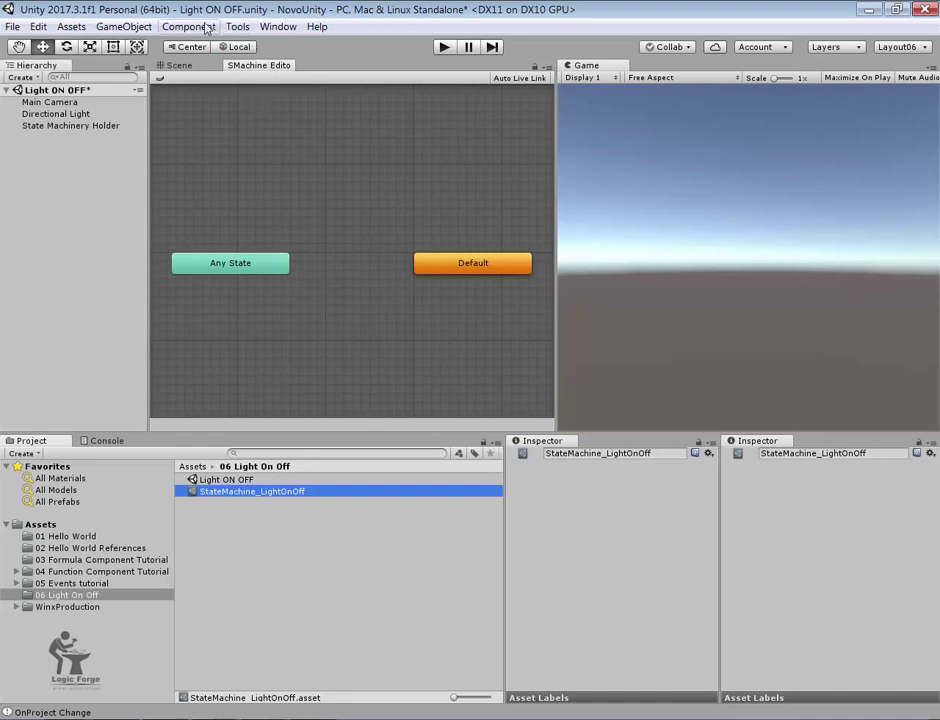
click(276, 27)
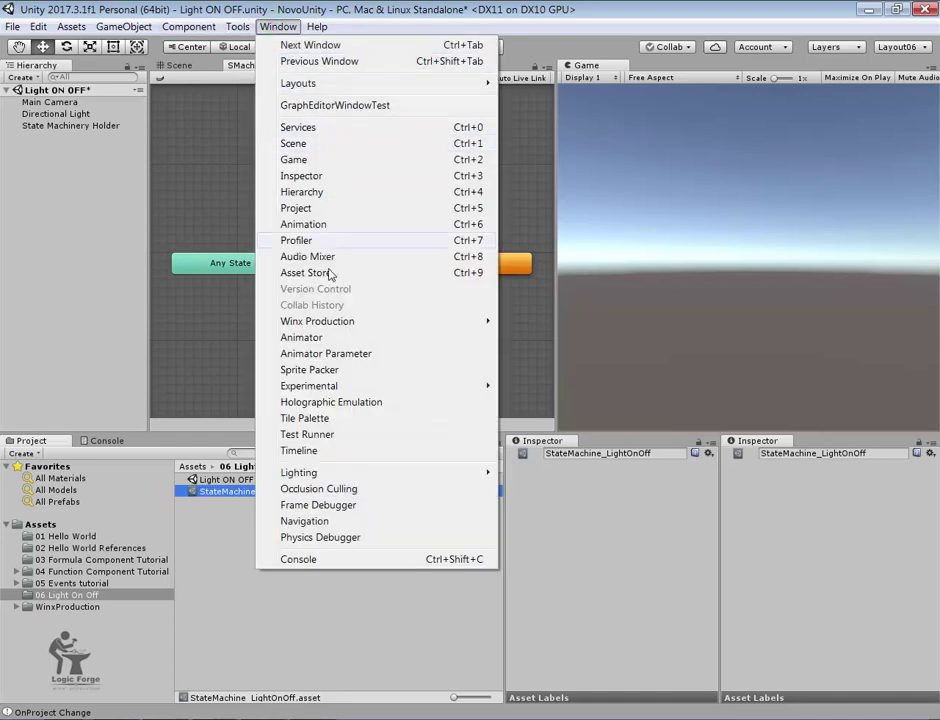
mouse_move(398, 326)
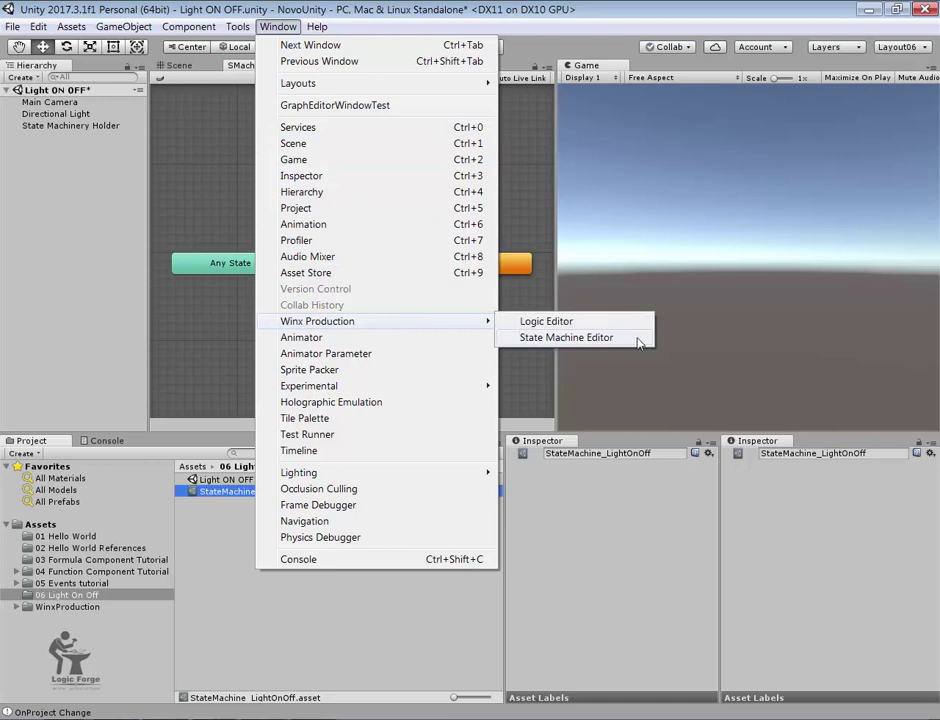
click(313, 628)
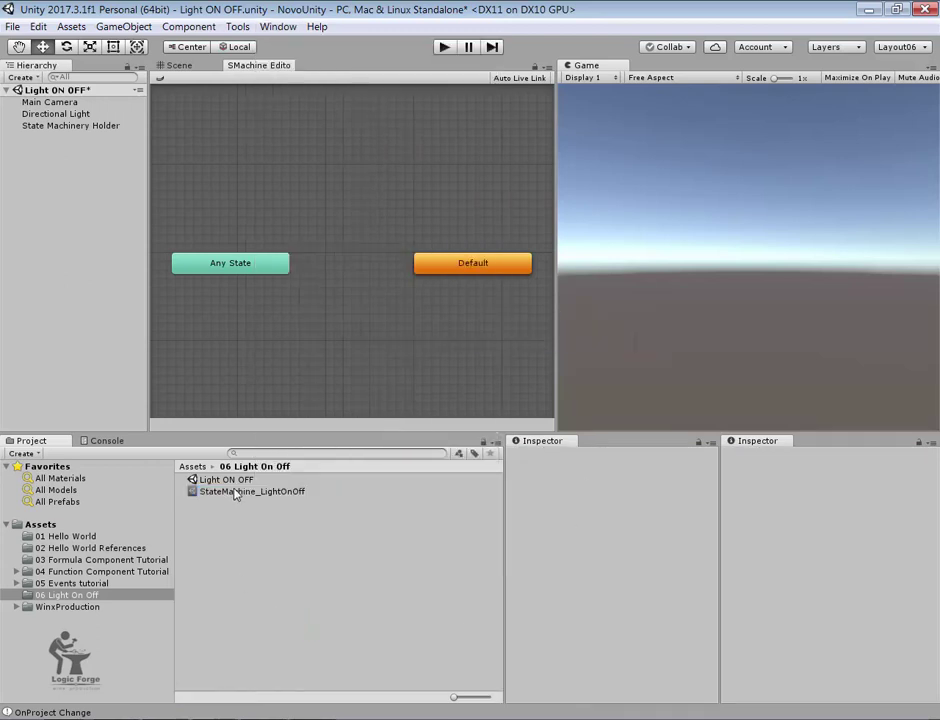
- Rename the Default state in the StateMachine_LightOnOff graph as LightOFF
click(235, 493)
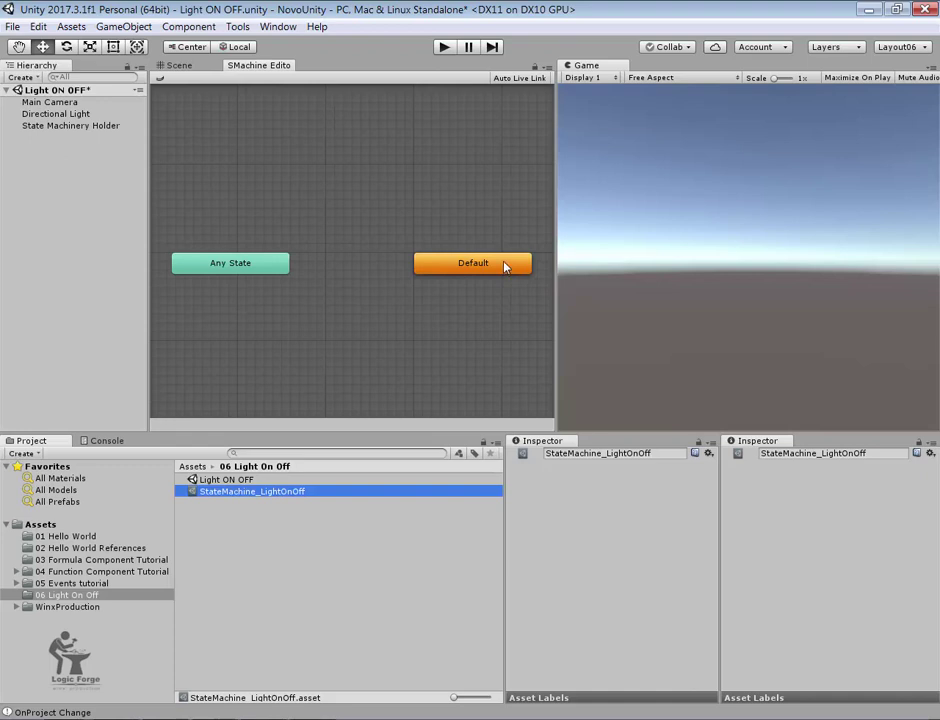
click(472, 267)
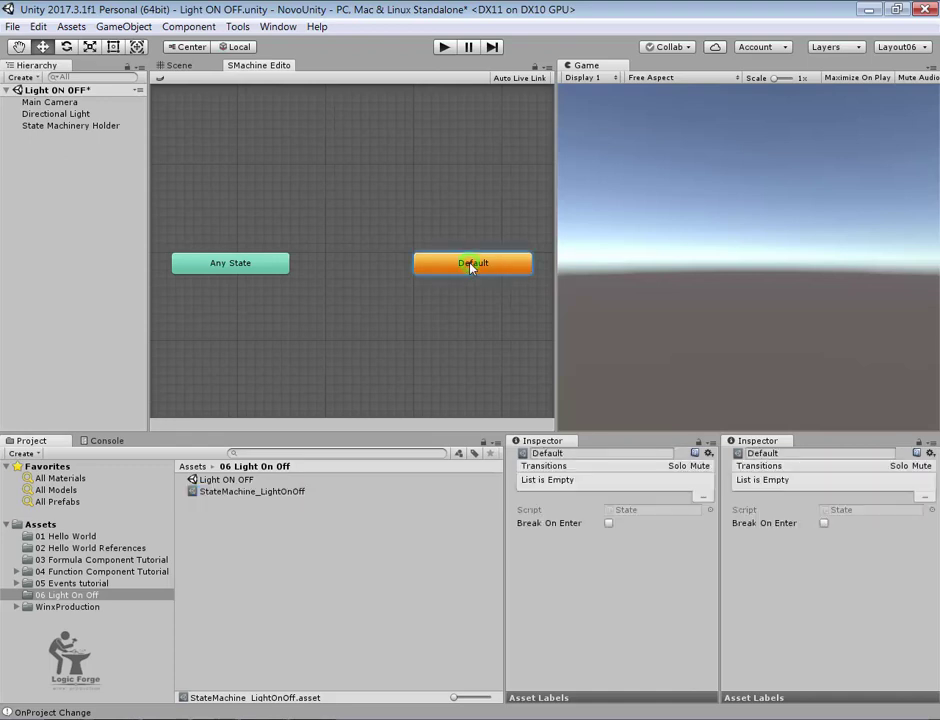
click(574, 454)
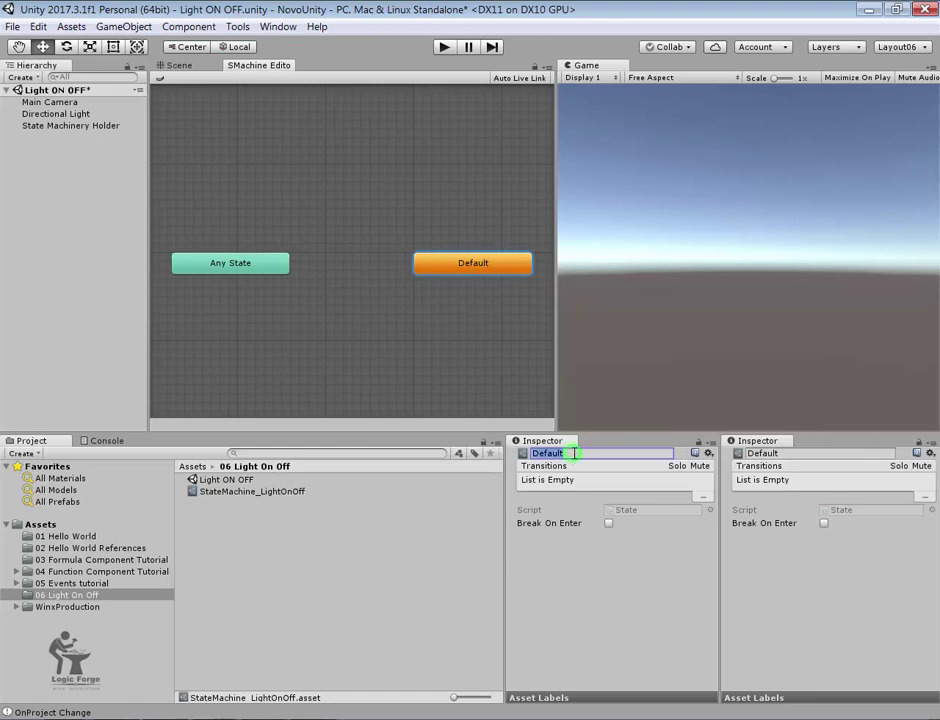
text(LightOFF)
key(Return)
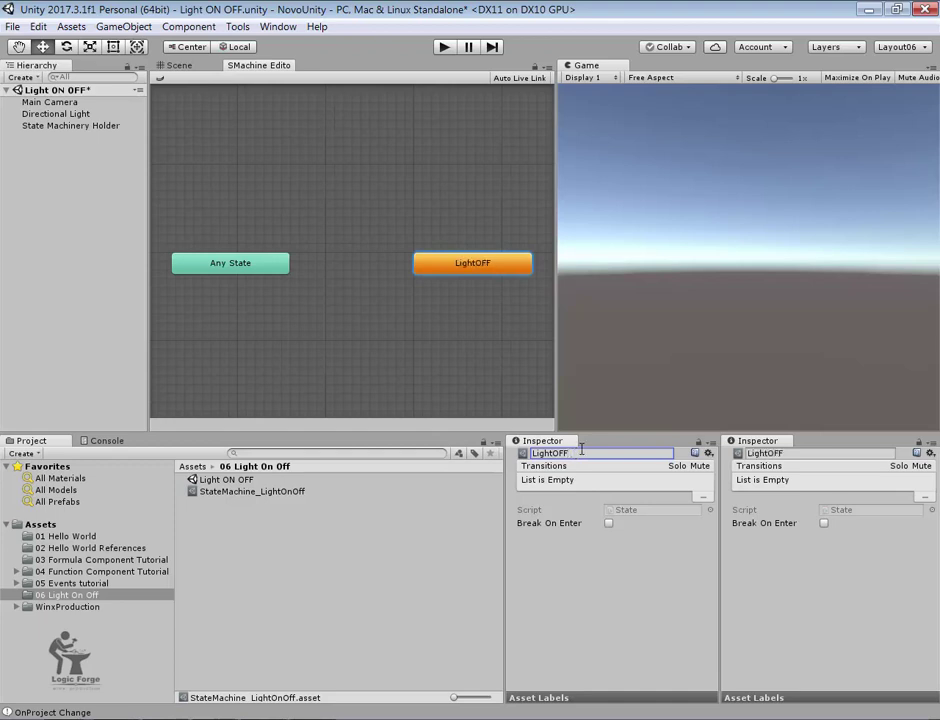
- Create an empty state directly above LightOFF in the state machine graph and rename it LightON
right_click(470, 187)
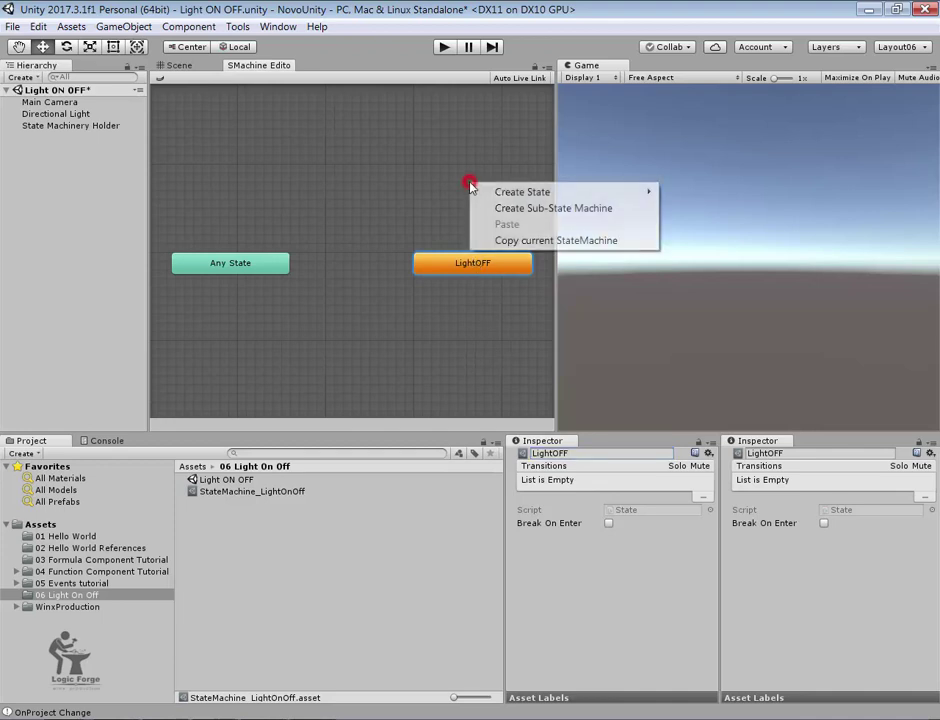
mouse_move(497, 190)
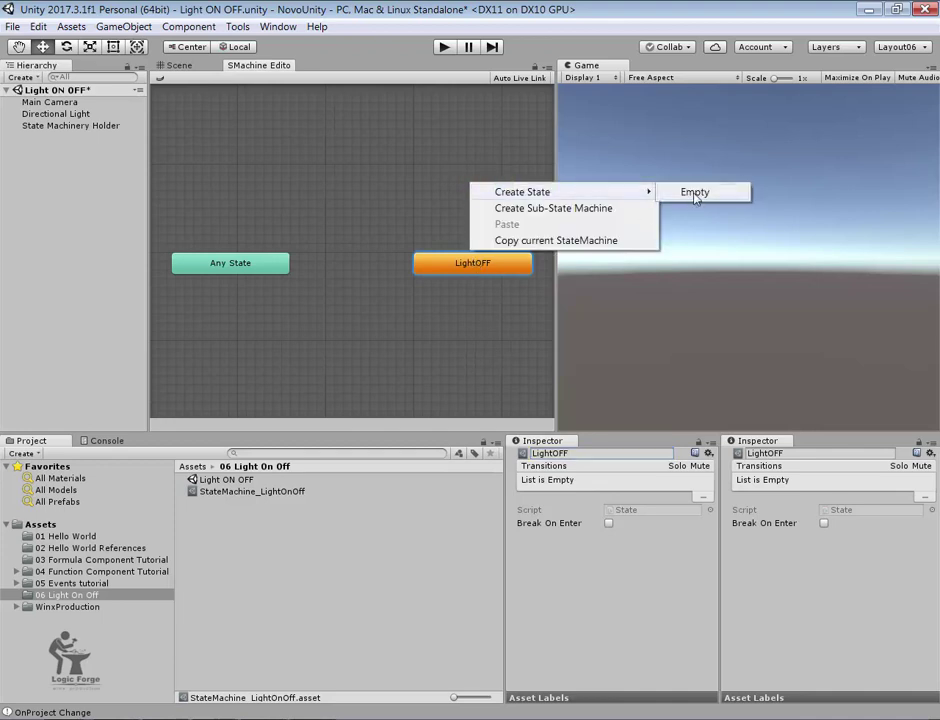
click(722, 193)
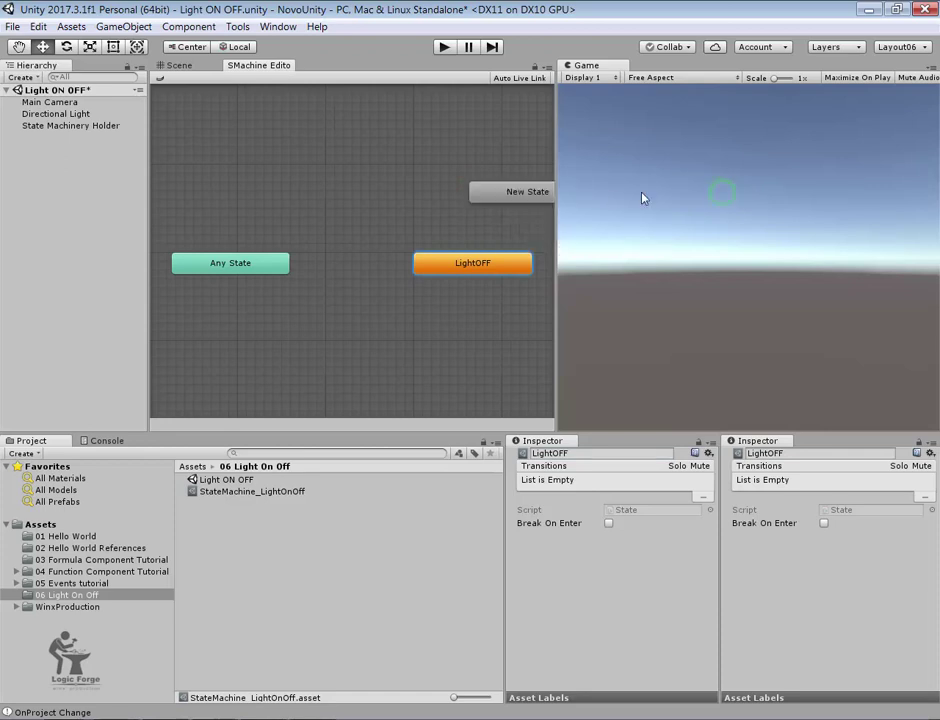
drag(534, 196, 478, 197)
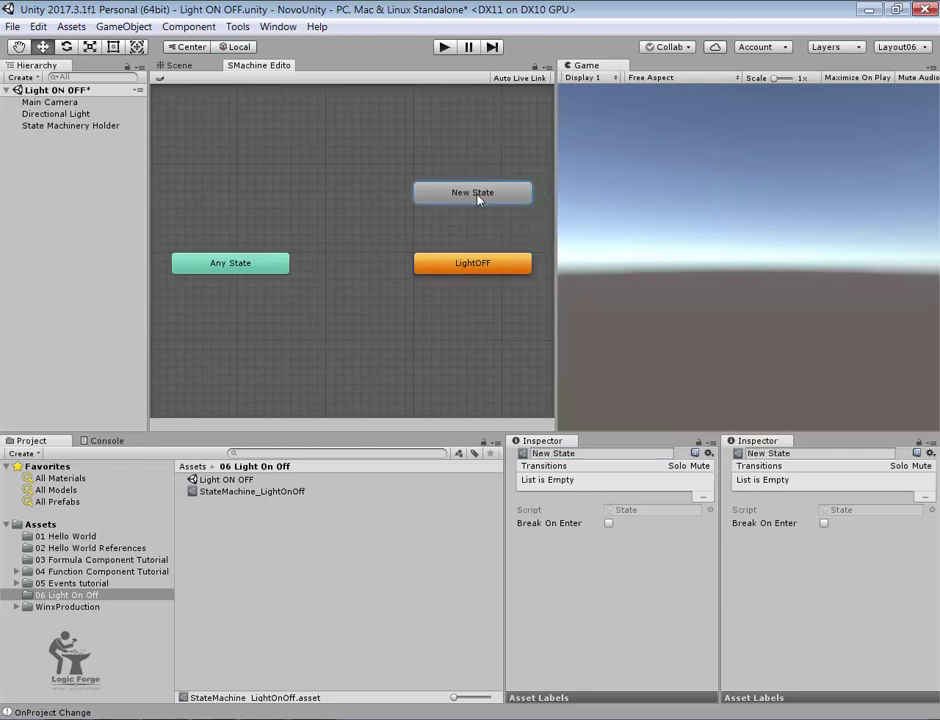
click(579, 453)
text(Light)
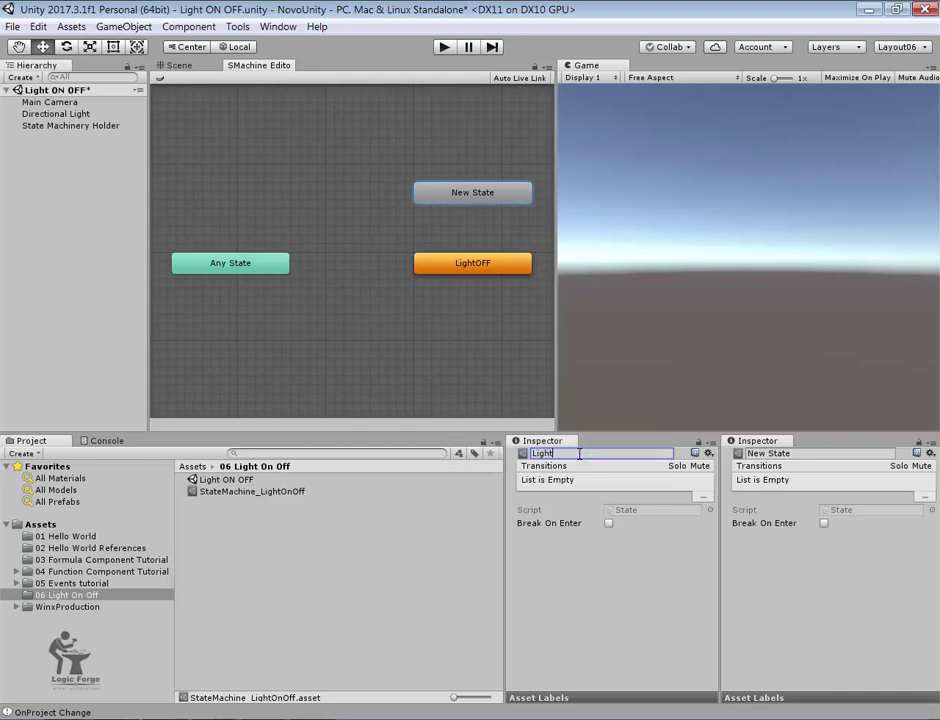
text(ON)
key(Return)
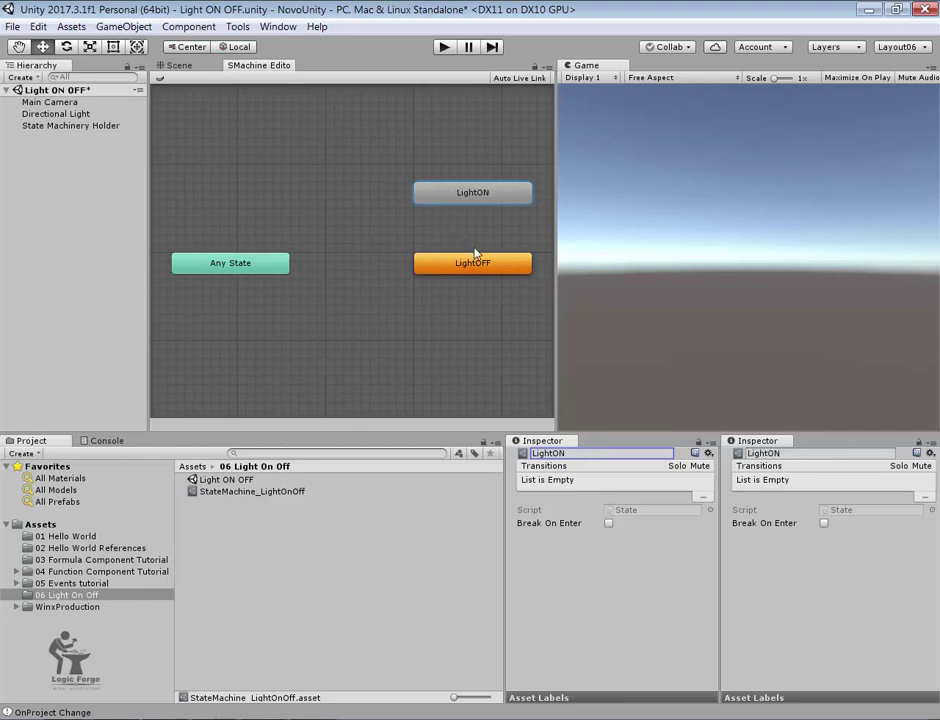
- Make transitions in both directions between the LightOFF and LightON states
right_click(475, 263)
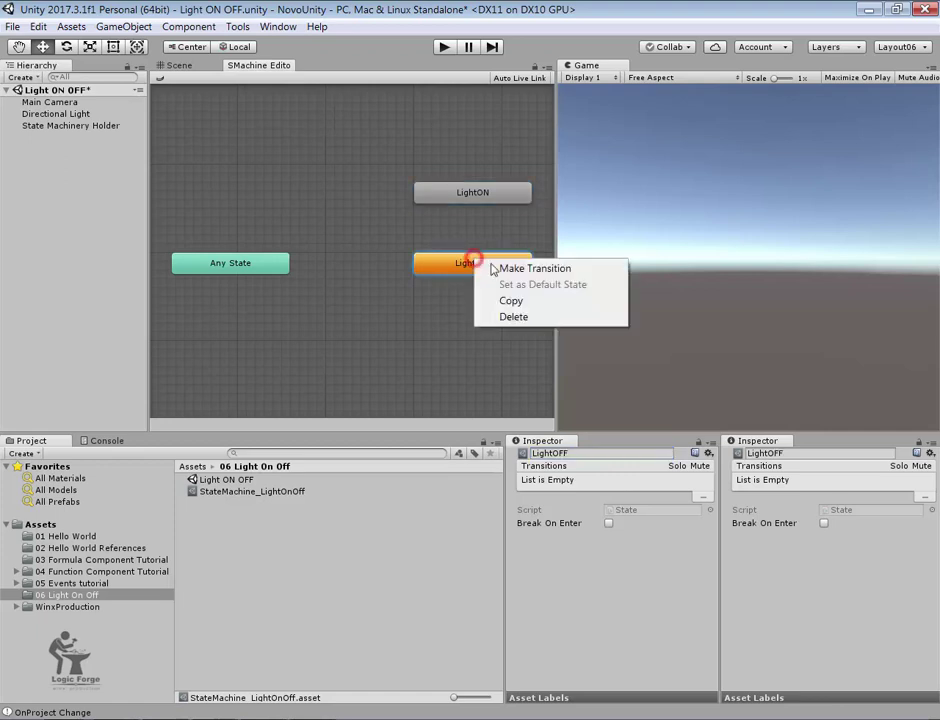
click(508, 268)
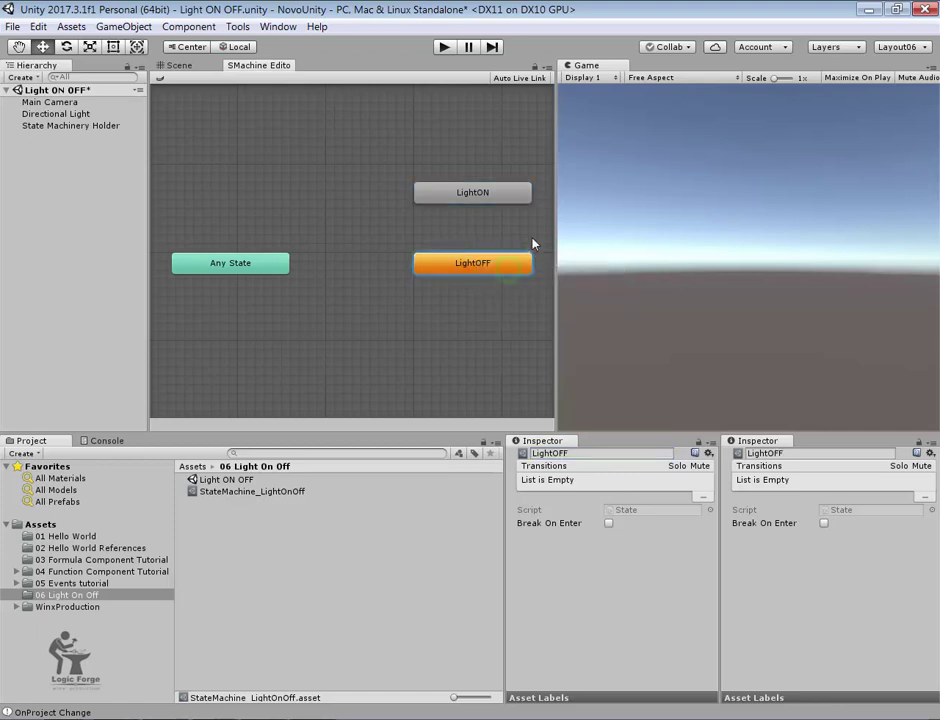
click(472, 198)
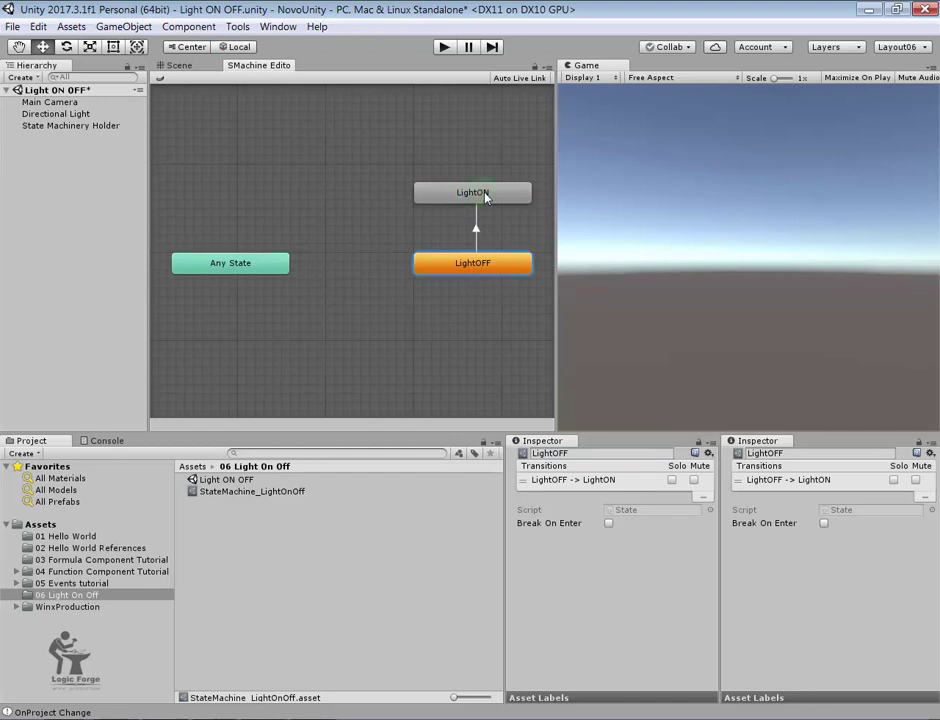
right_click(485, 196)
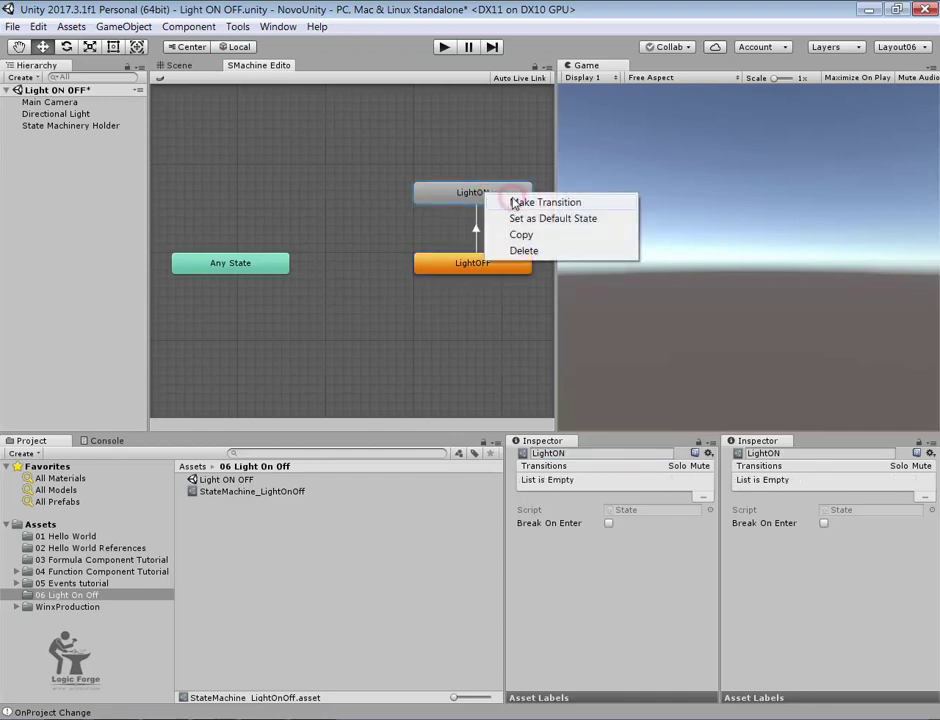
click(514, 203)
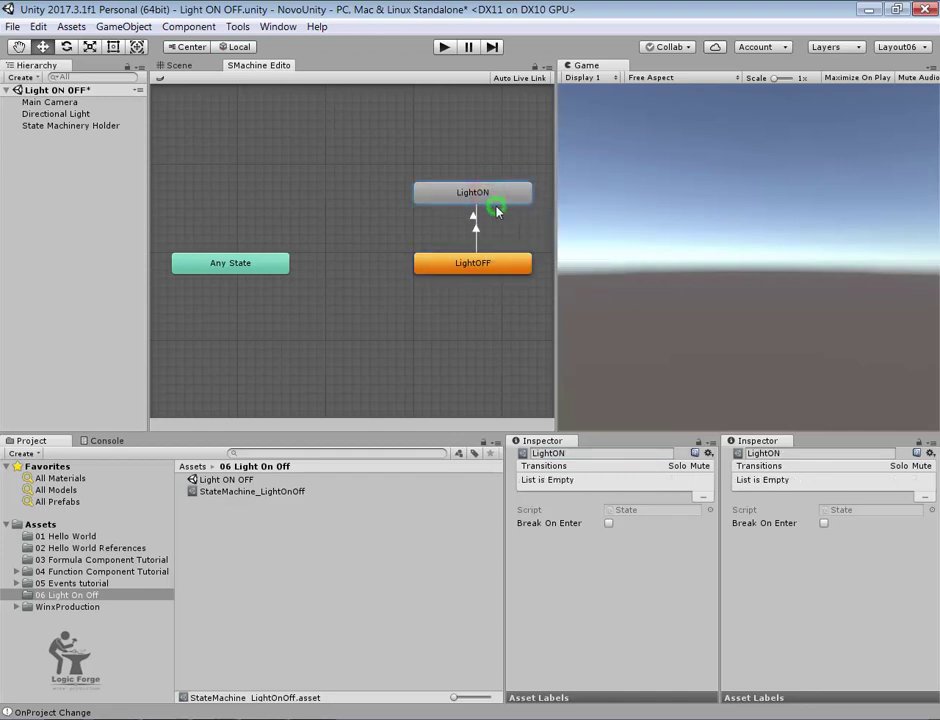
click(466, 270)
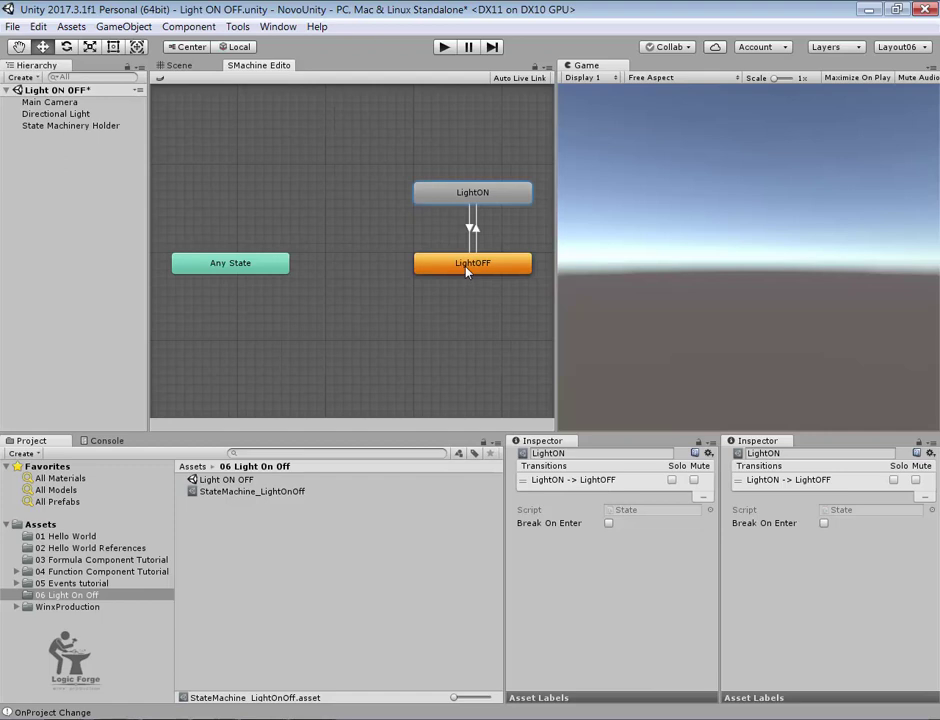
- Show the state machine's event list and add an event named LightOnEvent
click(159, 80)
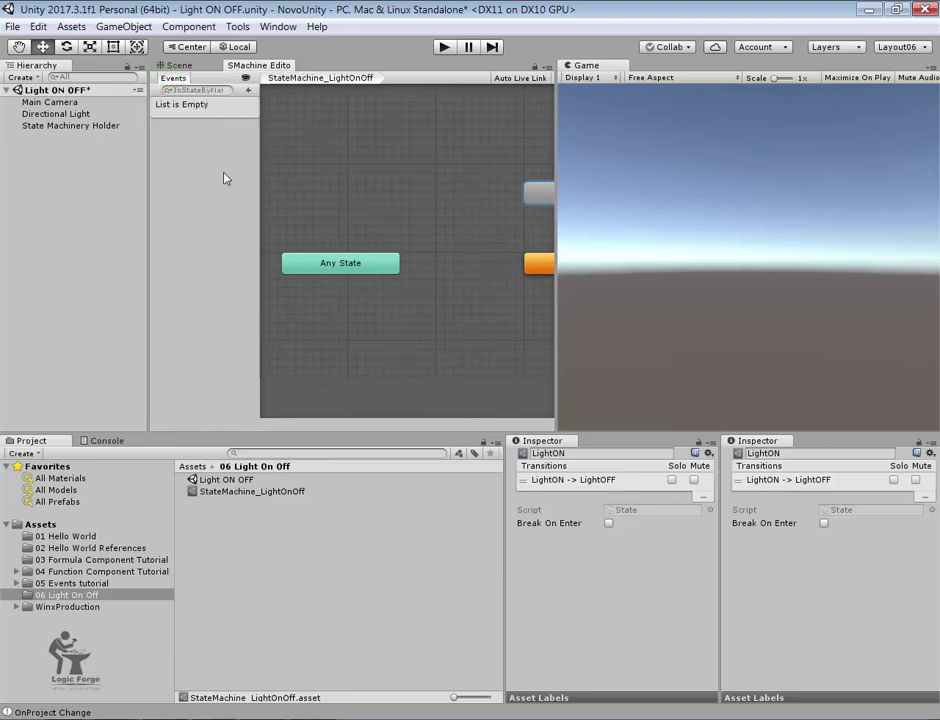
click(249, 91)
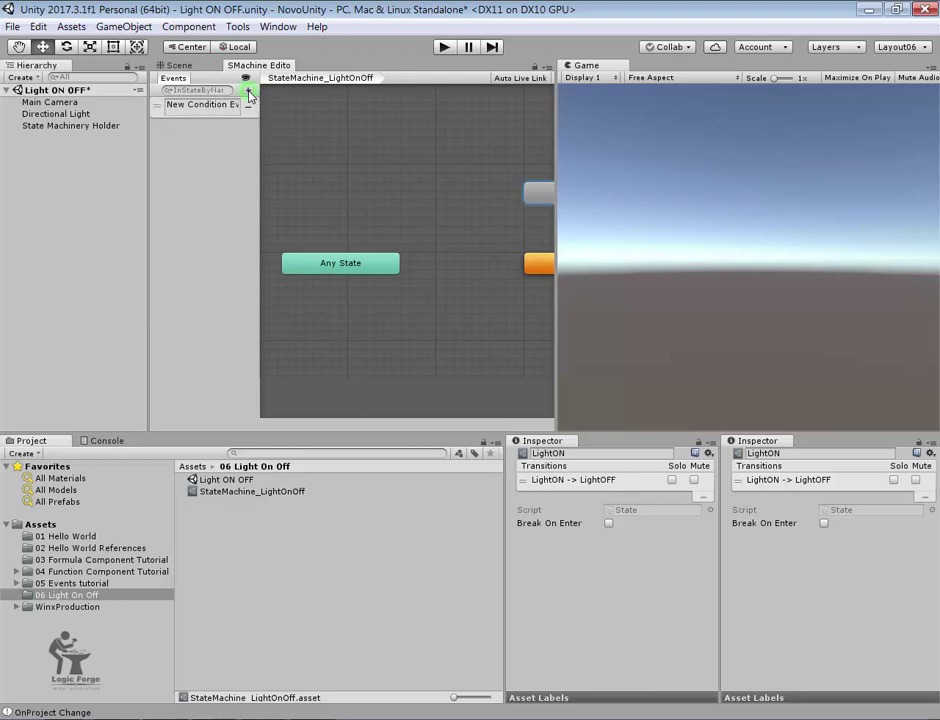
click(205, 107)
text(LightOnEvent)
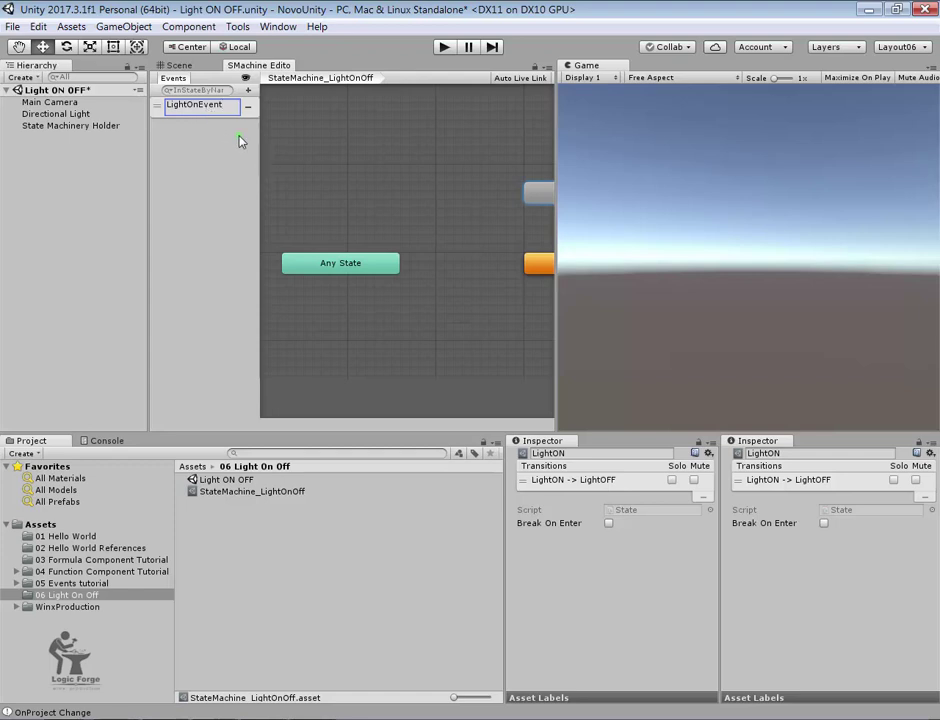
click(237, 134)
- Add a second event named LightOffEvent to the state machine
click(248, 92)
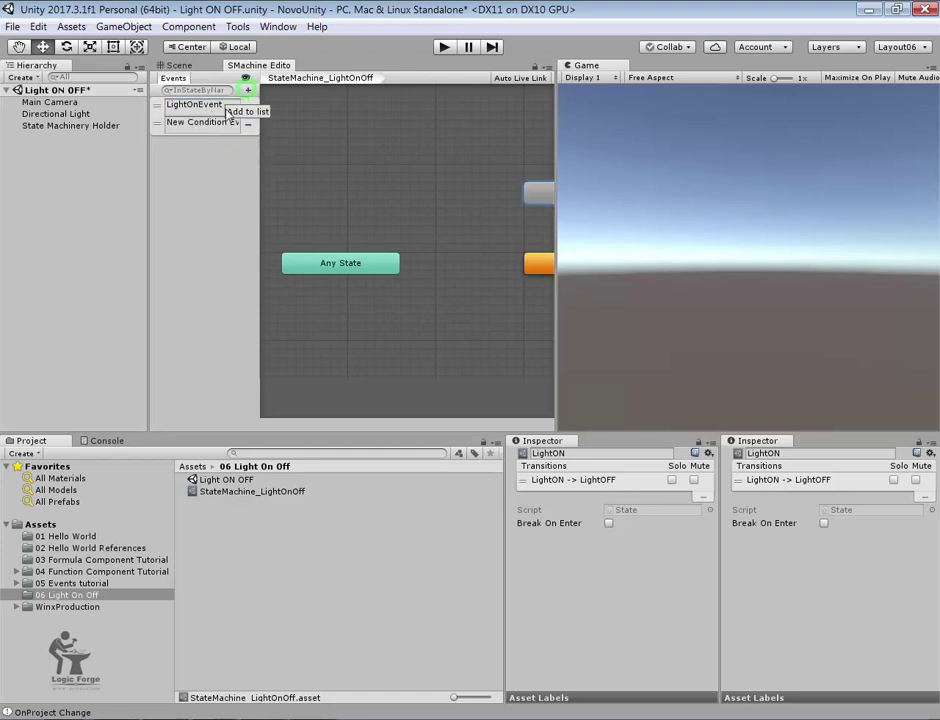
click(223, 124)
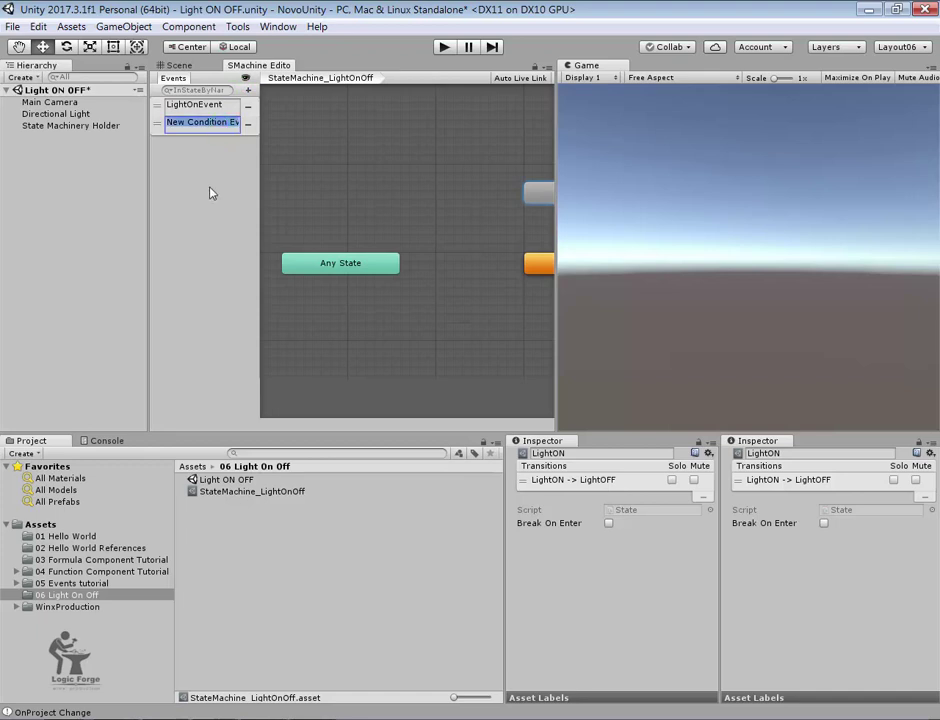
text(Li)
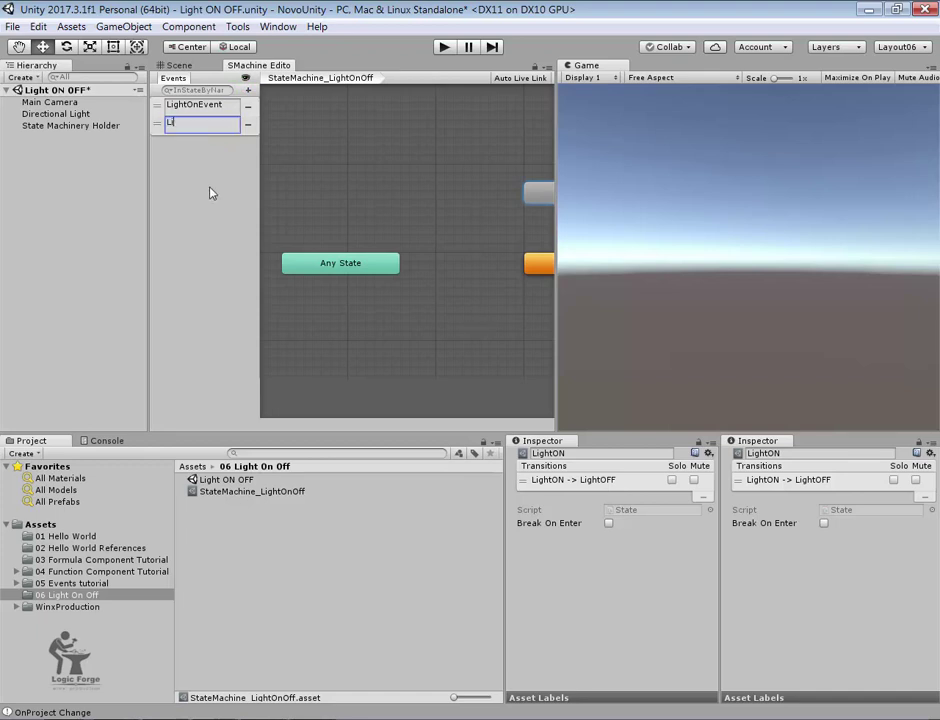
text(ghtOffEvent)
click(213, 190)
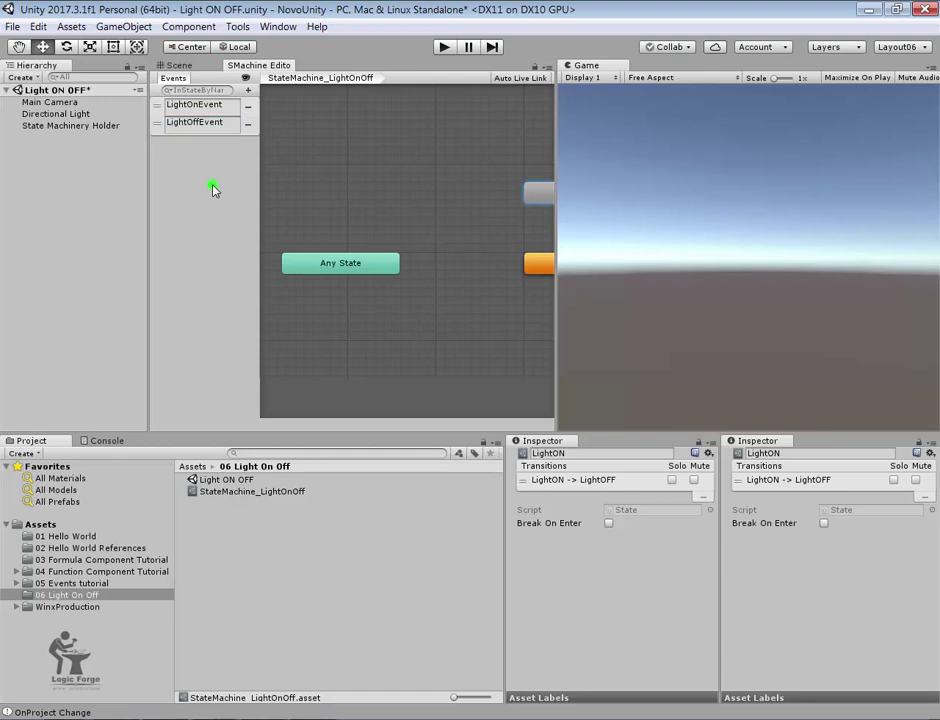
- Add a condition to the LightON -> LightOFF transition and set it to LightOffEvent
middle_drag(445, 238, 285, 246)
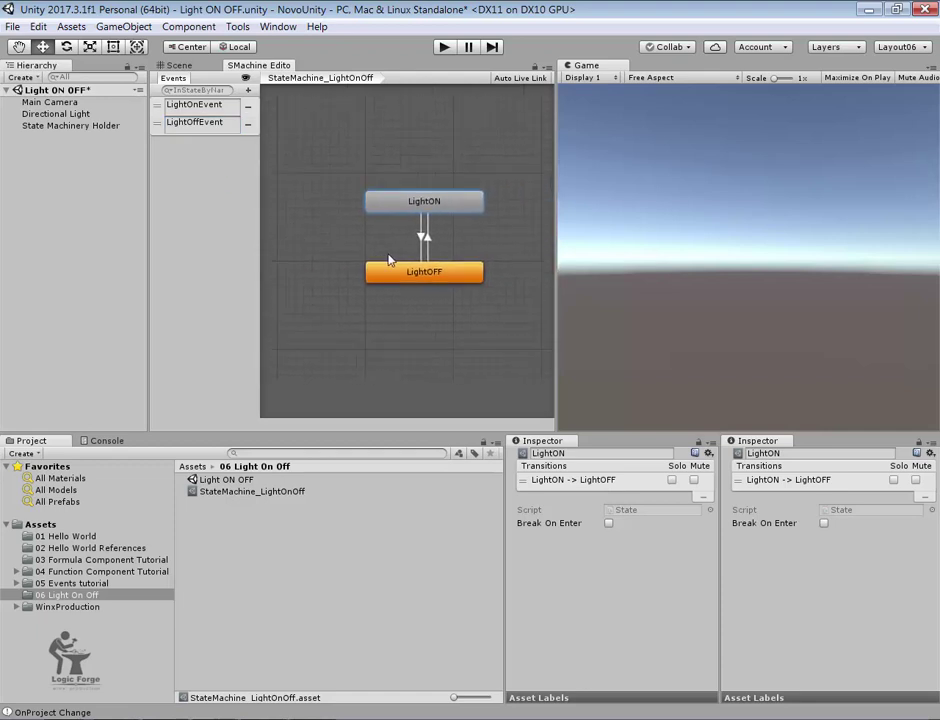
middle_drag(428, 241, 423, 234)
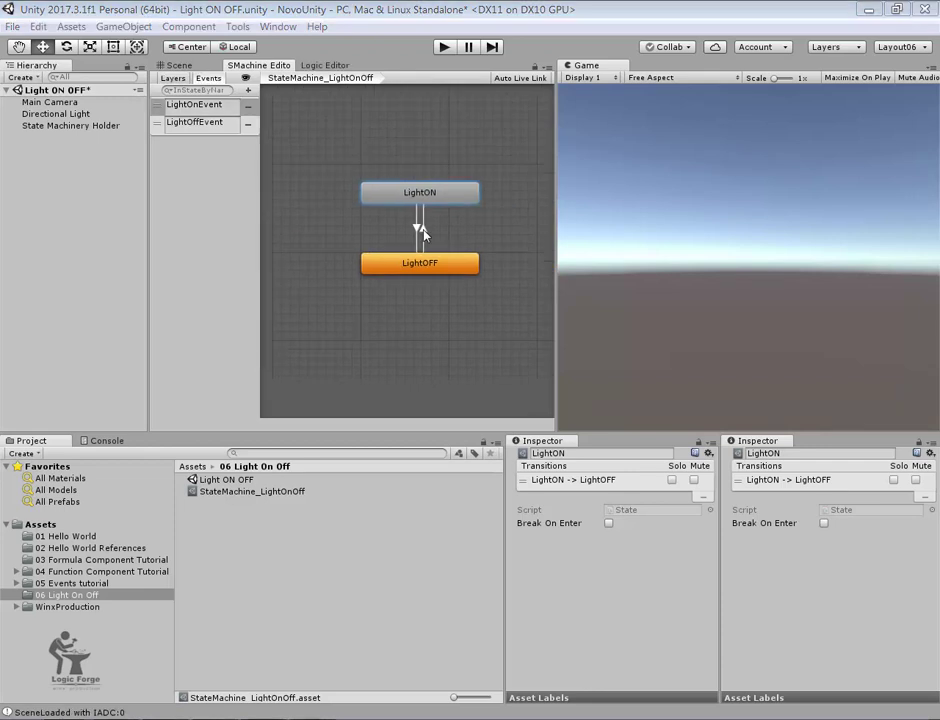
click(419, 229)
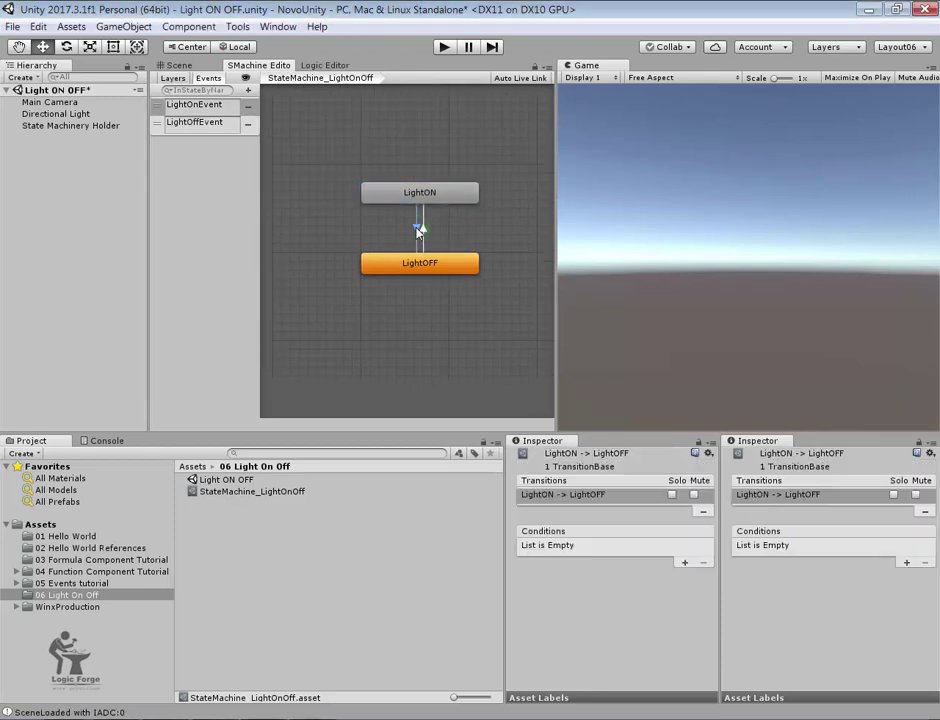
click(685, 563)
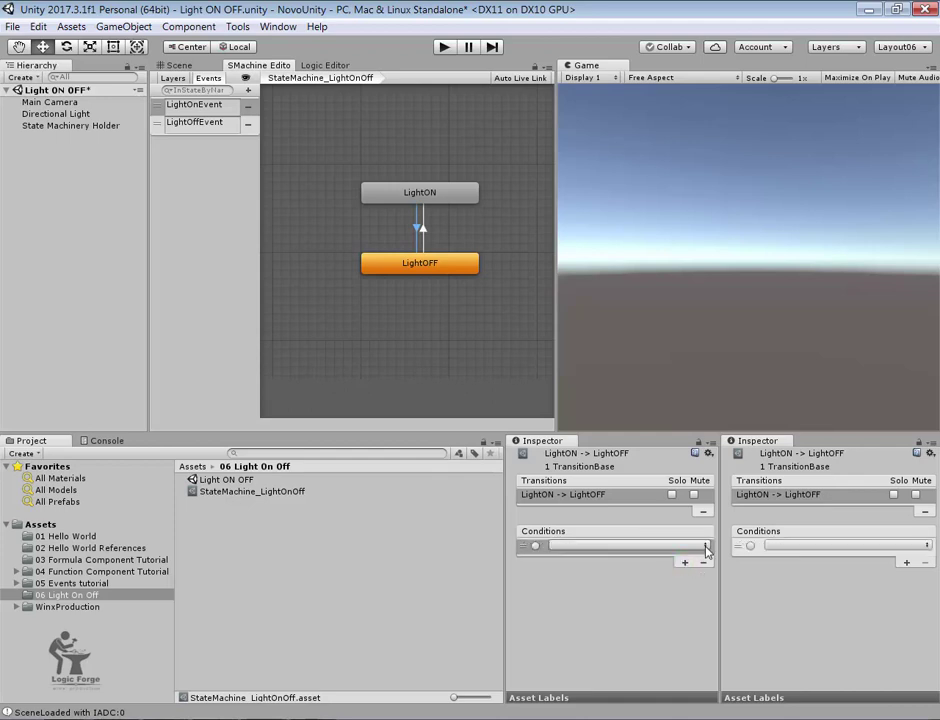
click(706, 547)
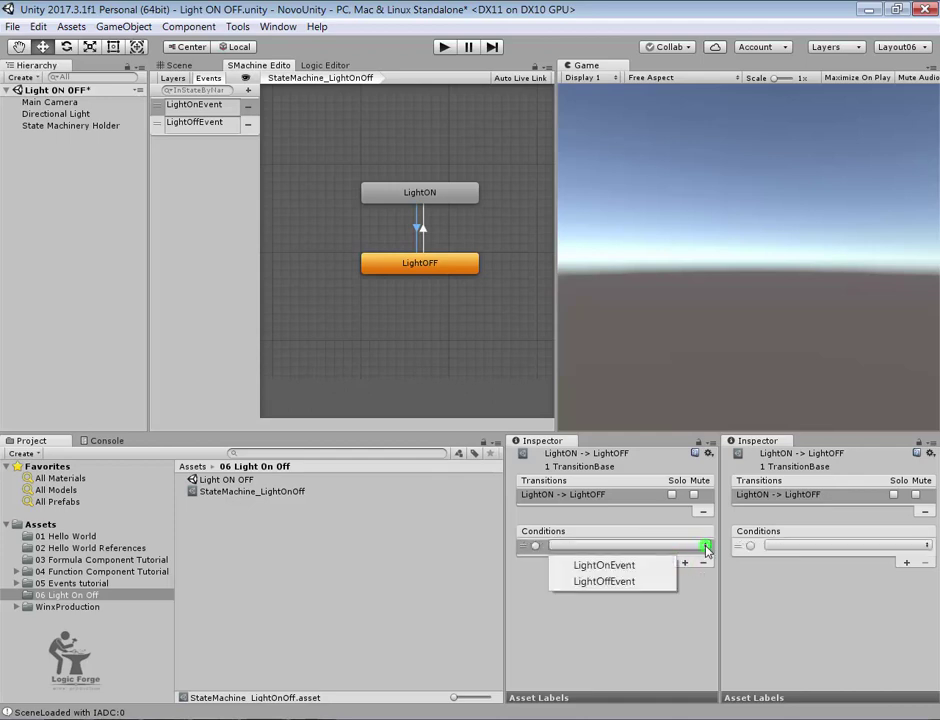
click(630, 584)
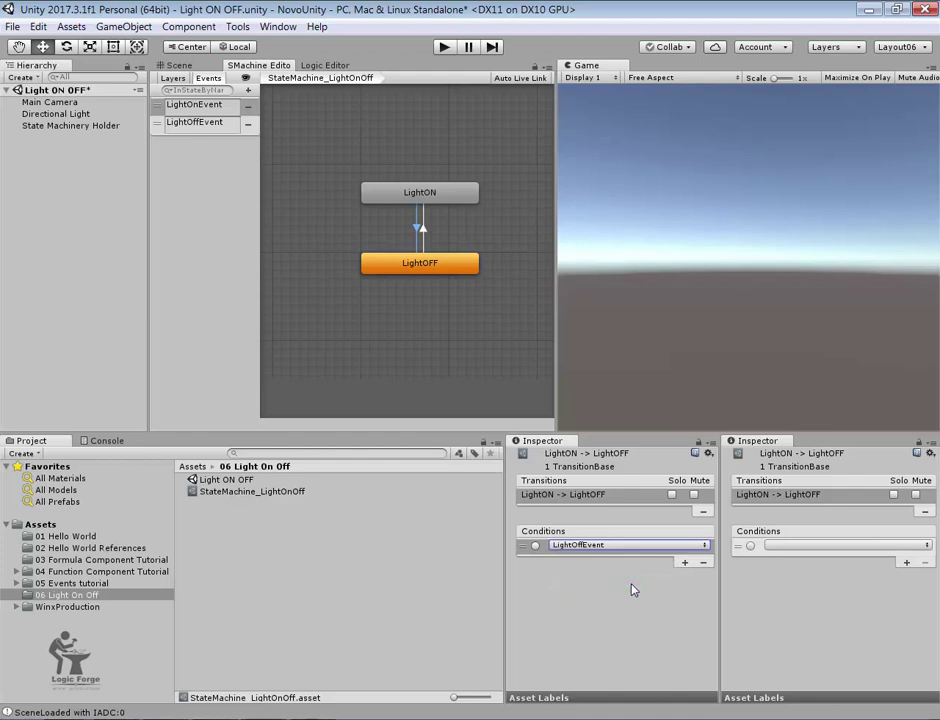
- Add a condition to the LightOFF -> LightON transition and set it to LightOnEvent
click(424, 232)
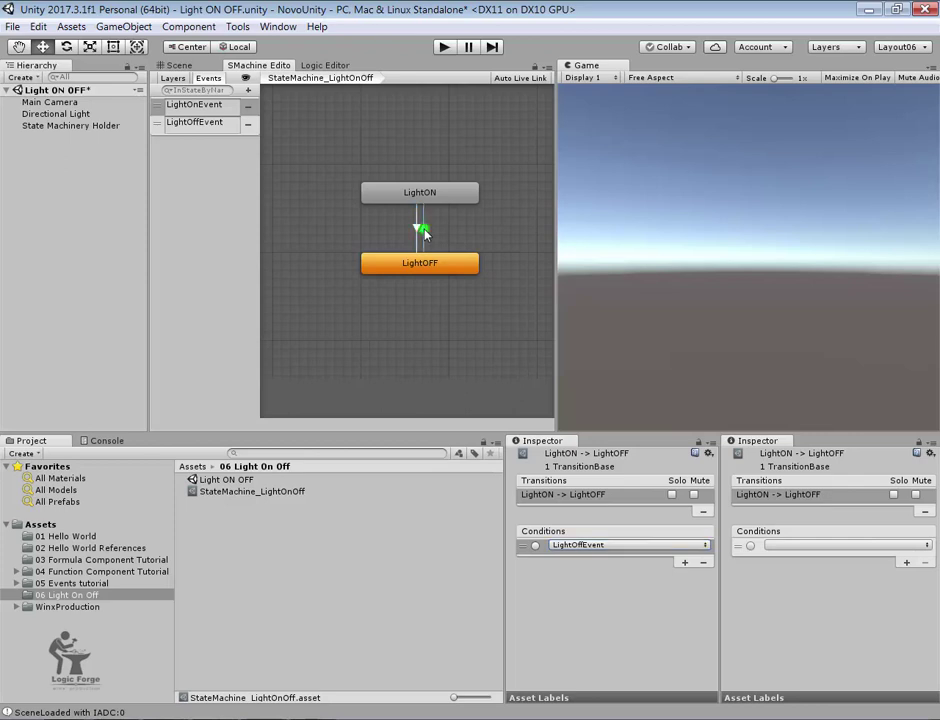
click(685, 564)
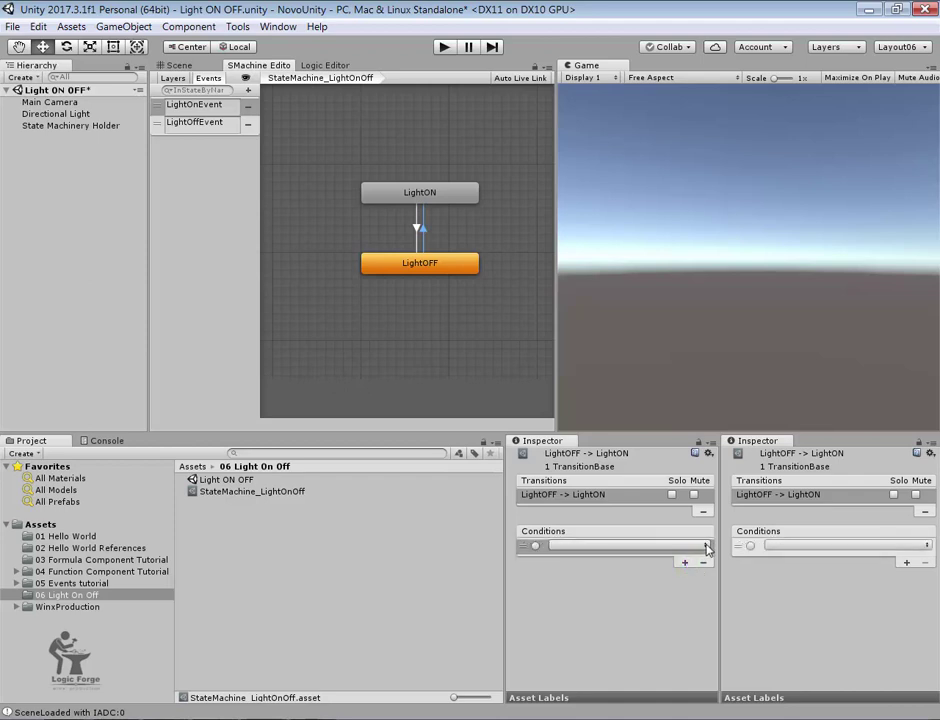
click(704, 546)
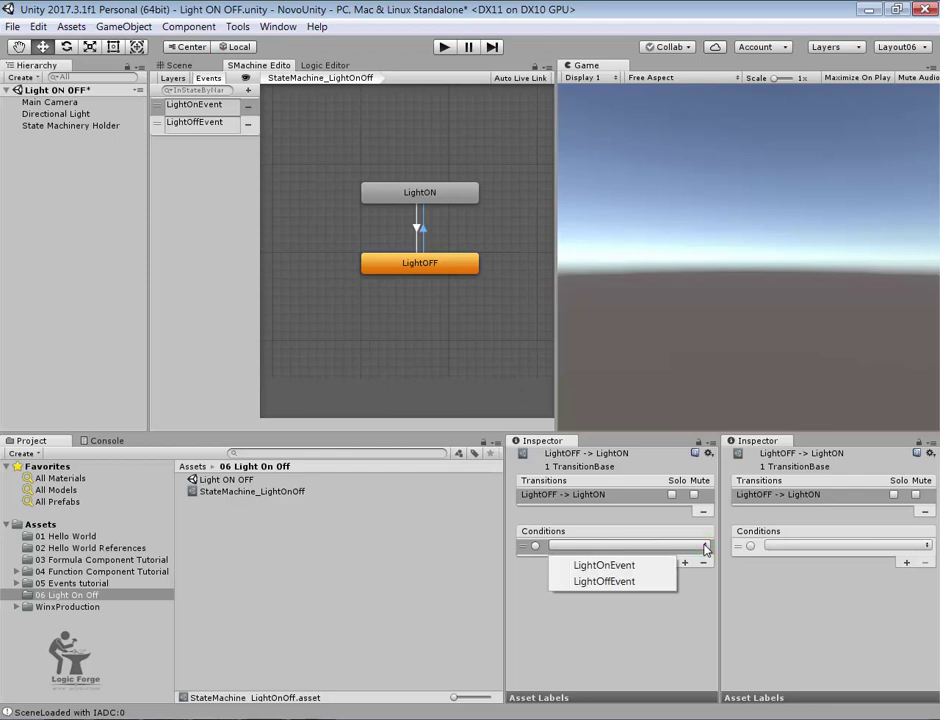
click(635, 566)
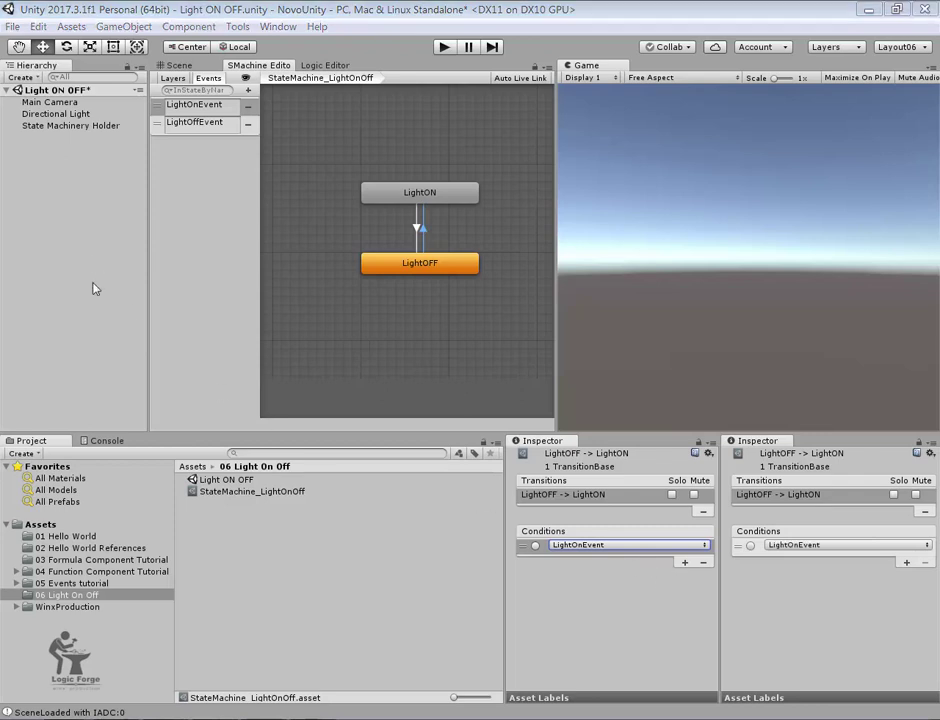
- Add a UI Canvas to the Light ON OFF scene and select it with the Scene view displayed
right_click(45, 188)
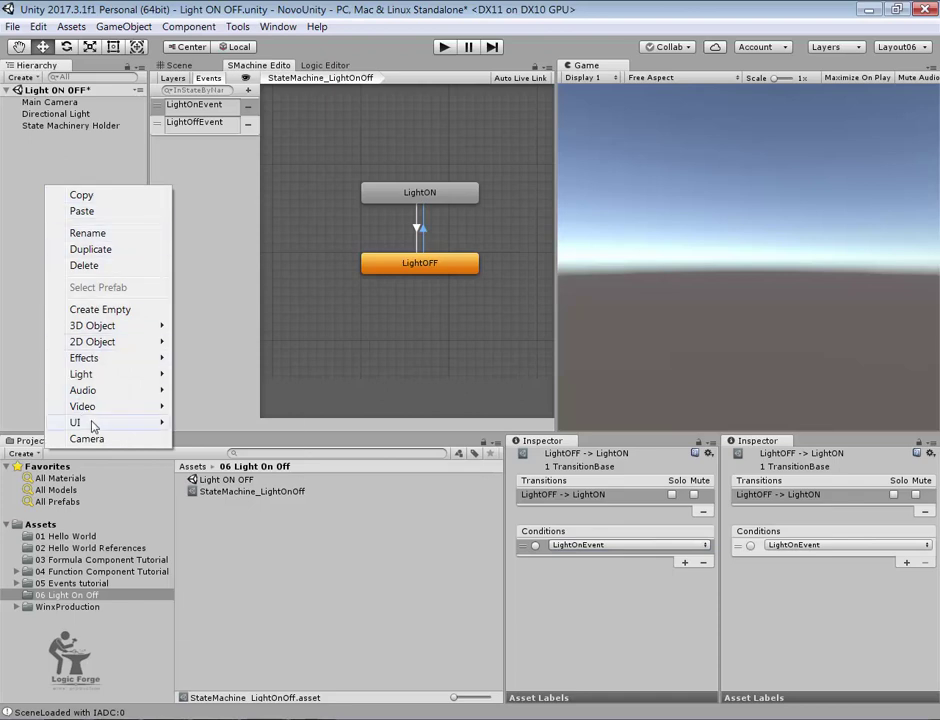
mouse_move(150, 422)
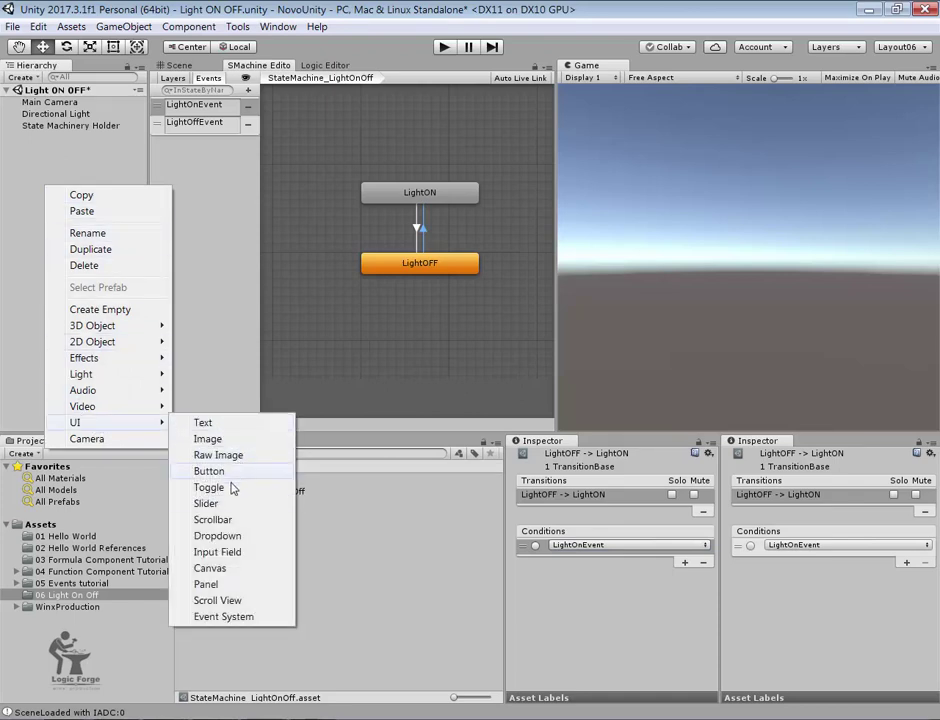
click(222, 572)
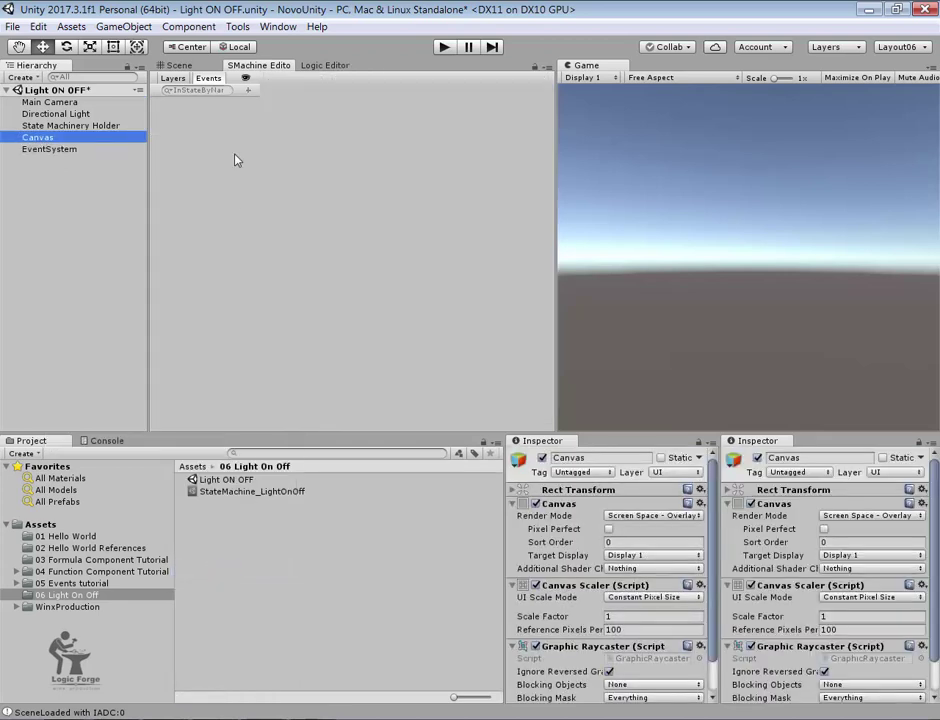
click(179, 66)
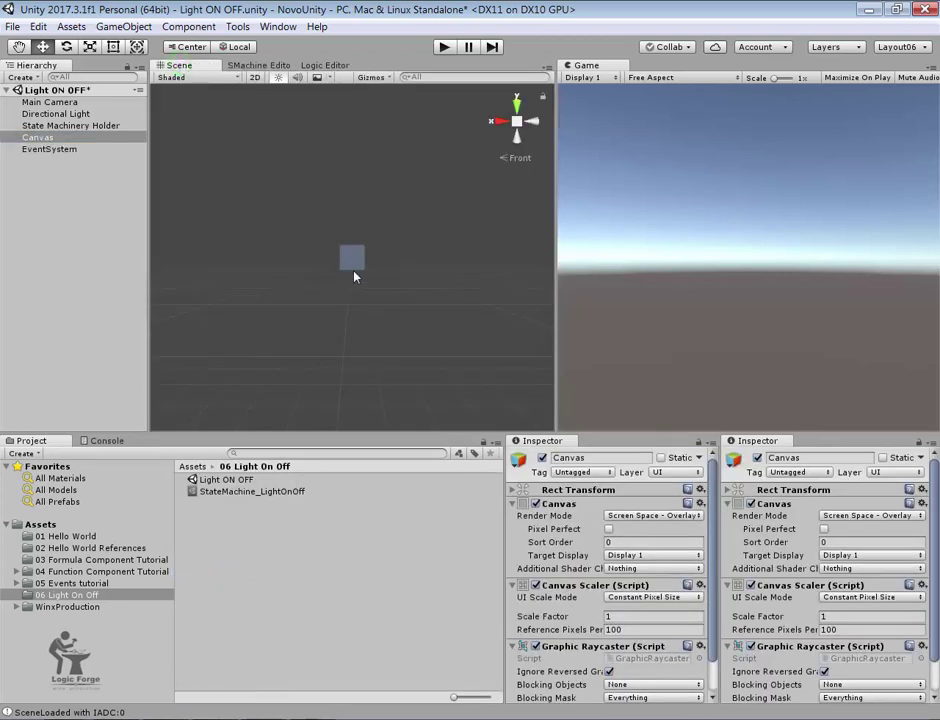
click(48, 140)
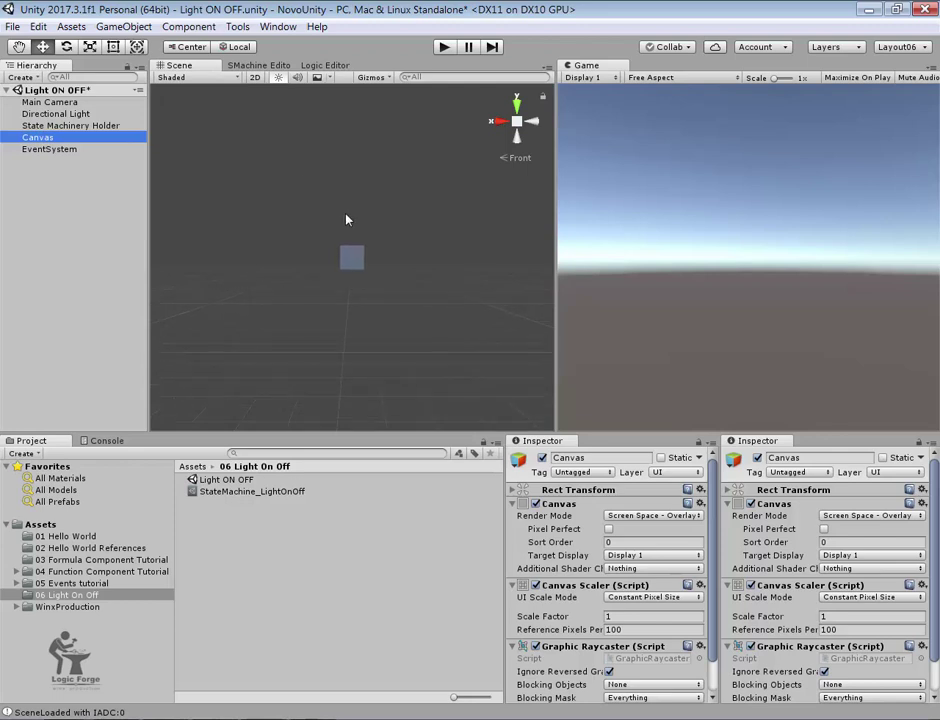
scroll(347, 219, up, 3)
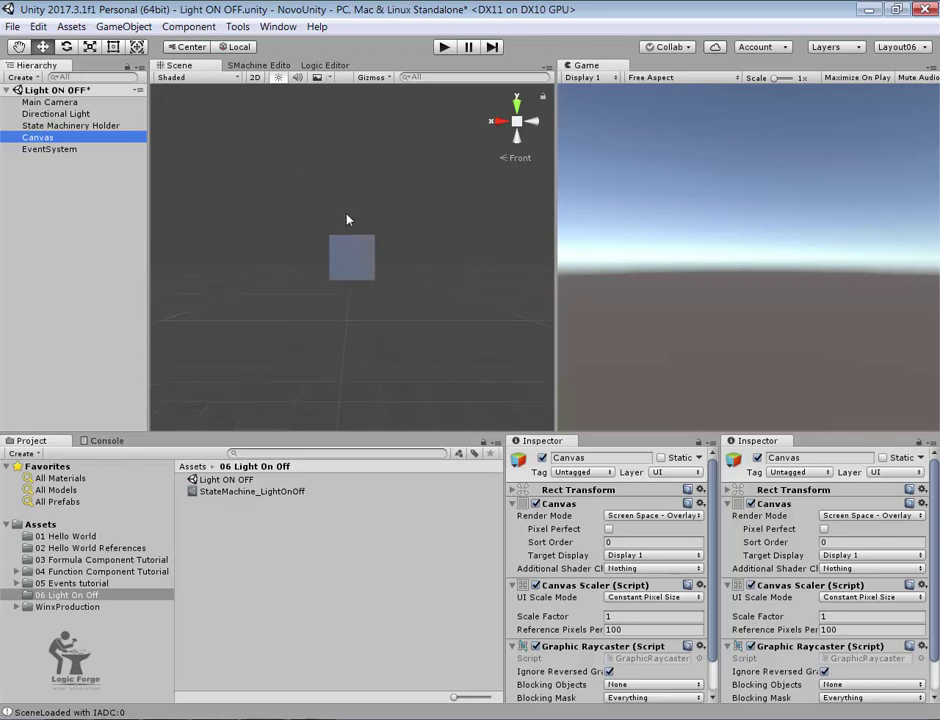
- Frame the Canvas in the Scene view and add a UI Button as its child
scroll(347, 219, down, 2)
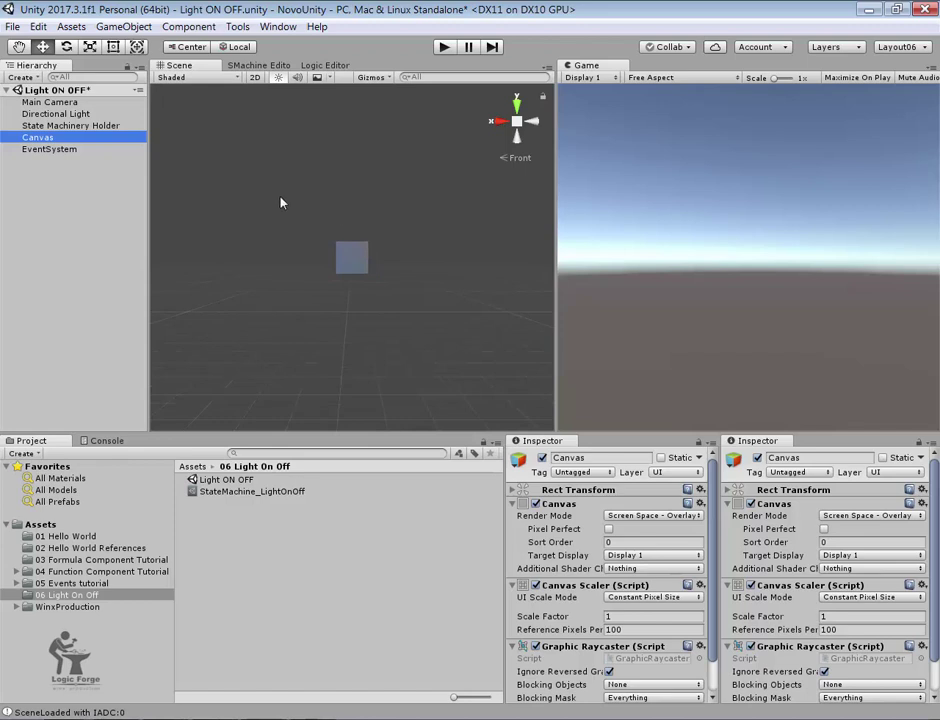
double_click(40, 139)
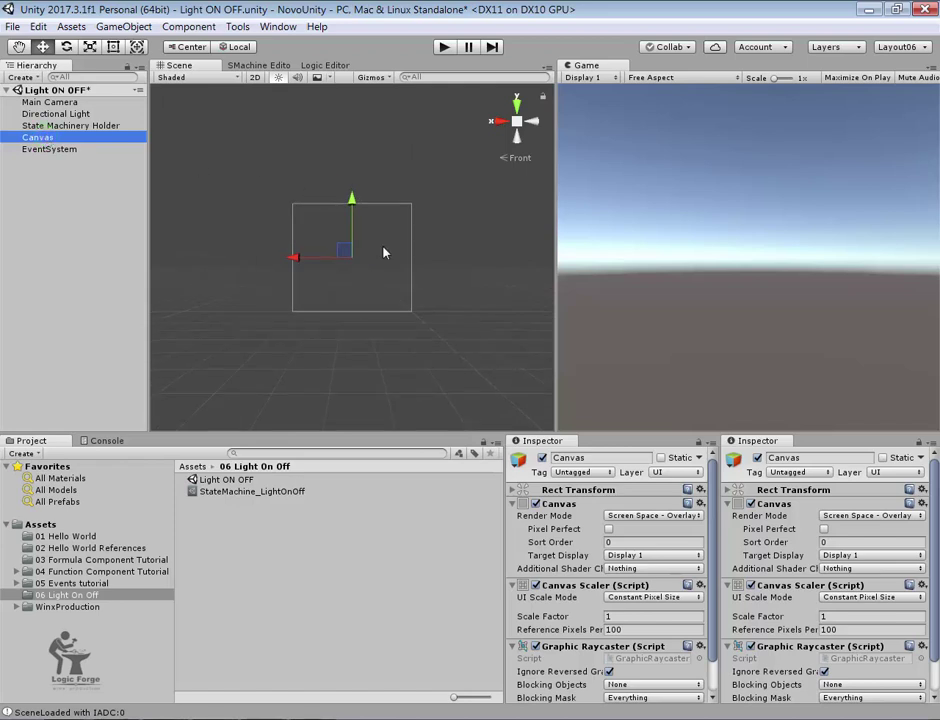
scroll(383, 253, up, 3)
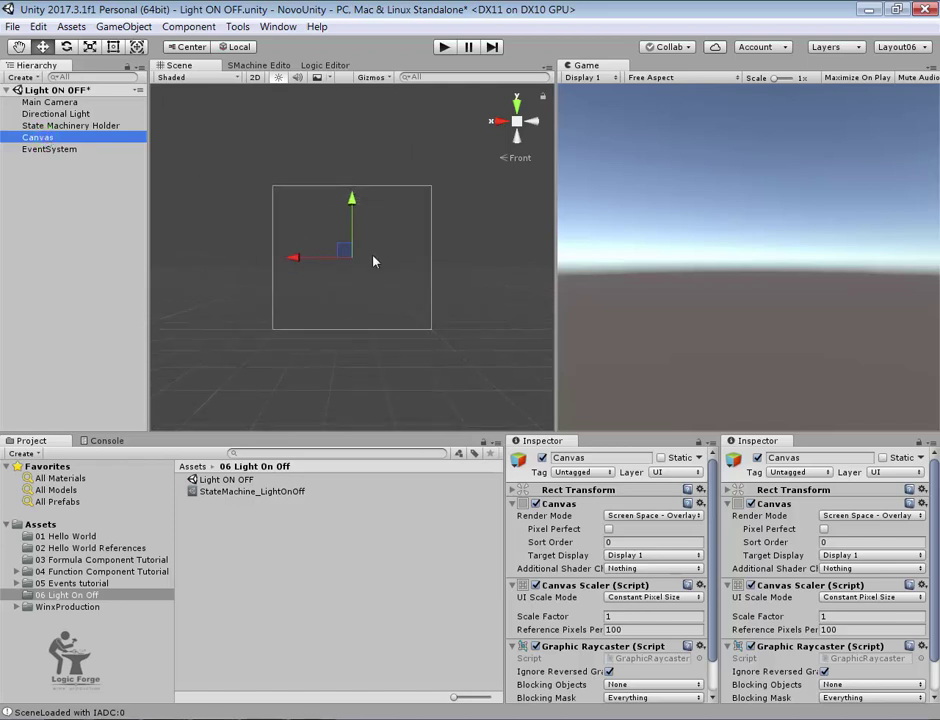
scroll(373, 261, up, 4)
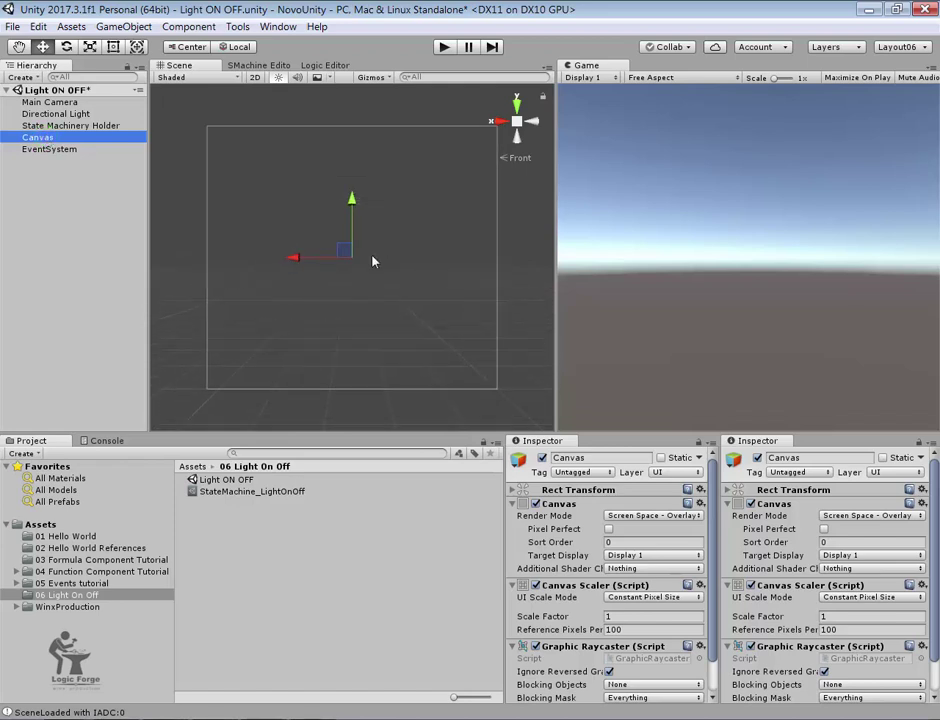
scroll(372, 261, up, 3)
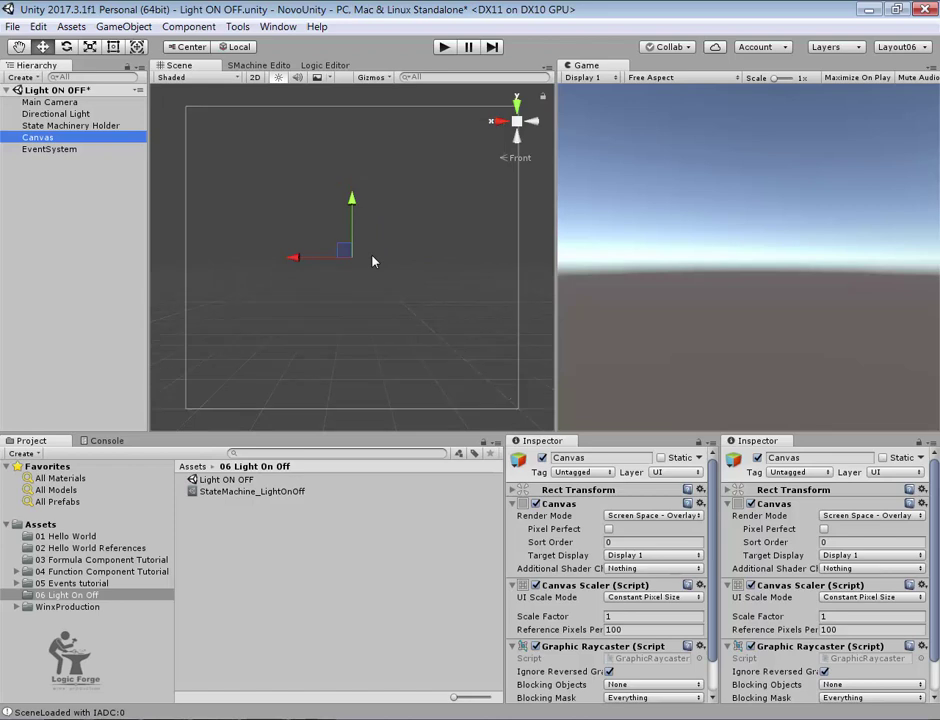
right_click(48, 139)
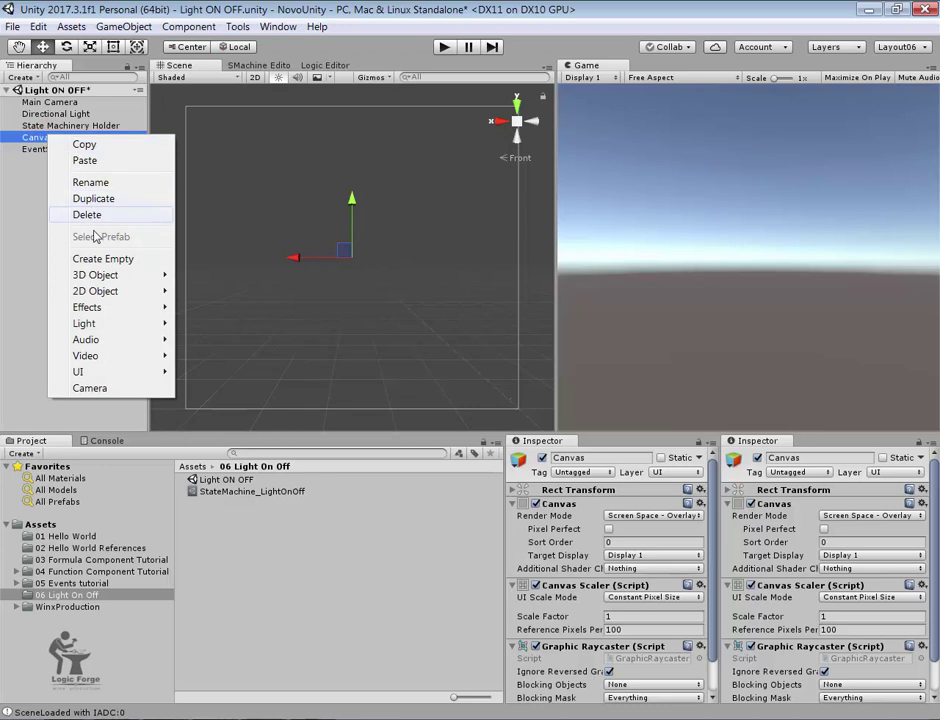
mouse_move(95, 372)
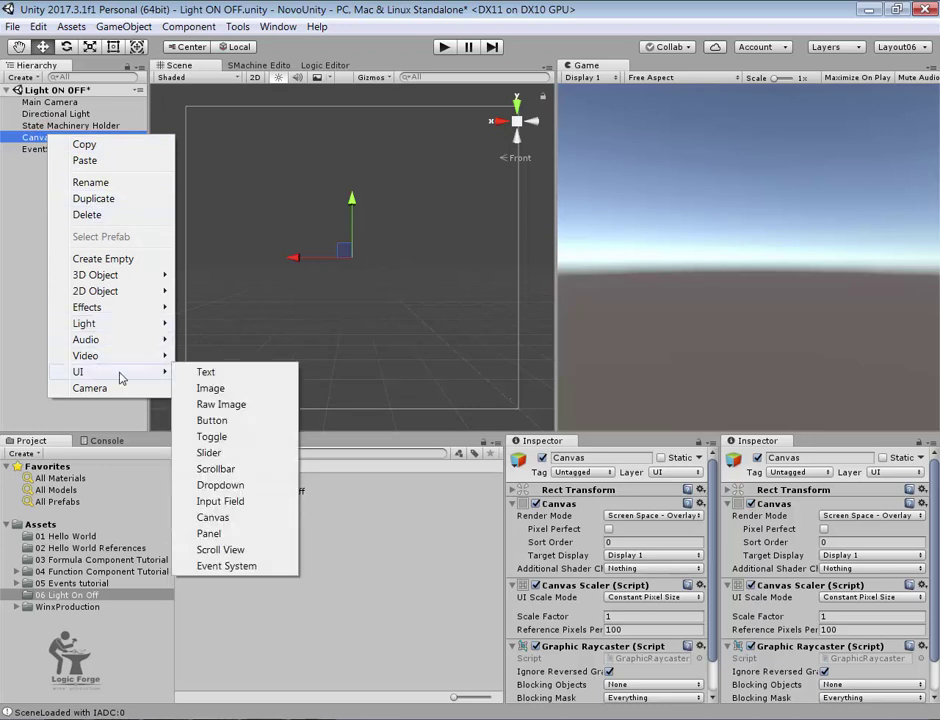
click(230, 421)
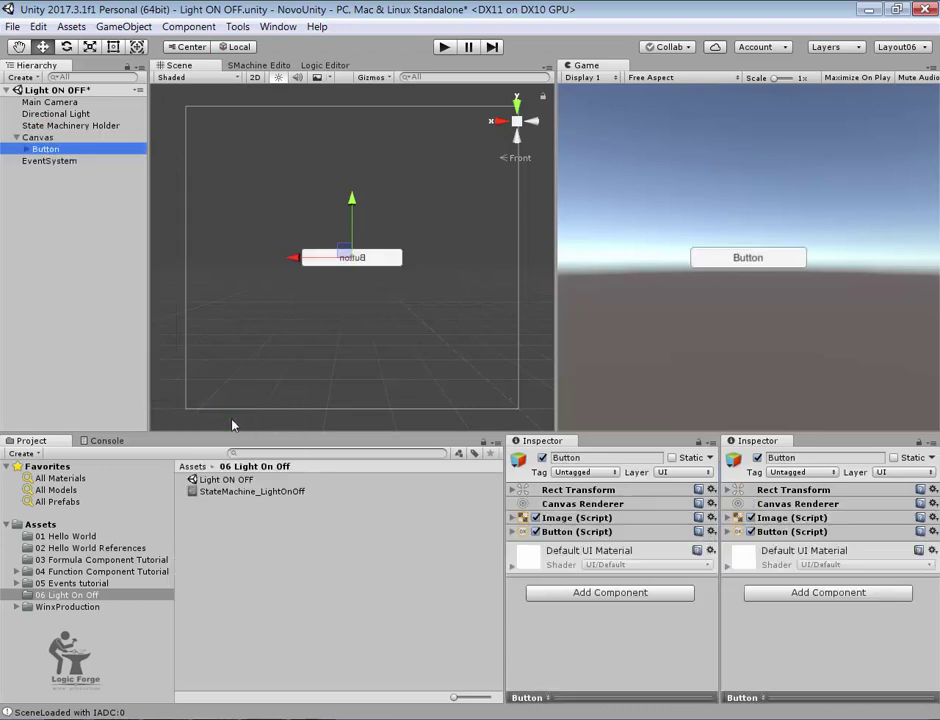
- View the canvas from the Back side and move the new button to the canvas's lower-left corner
click(500, 122)
click(500, 122)
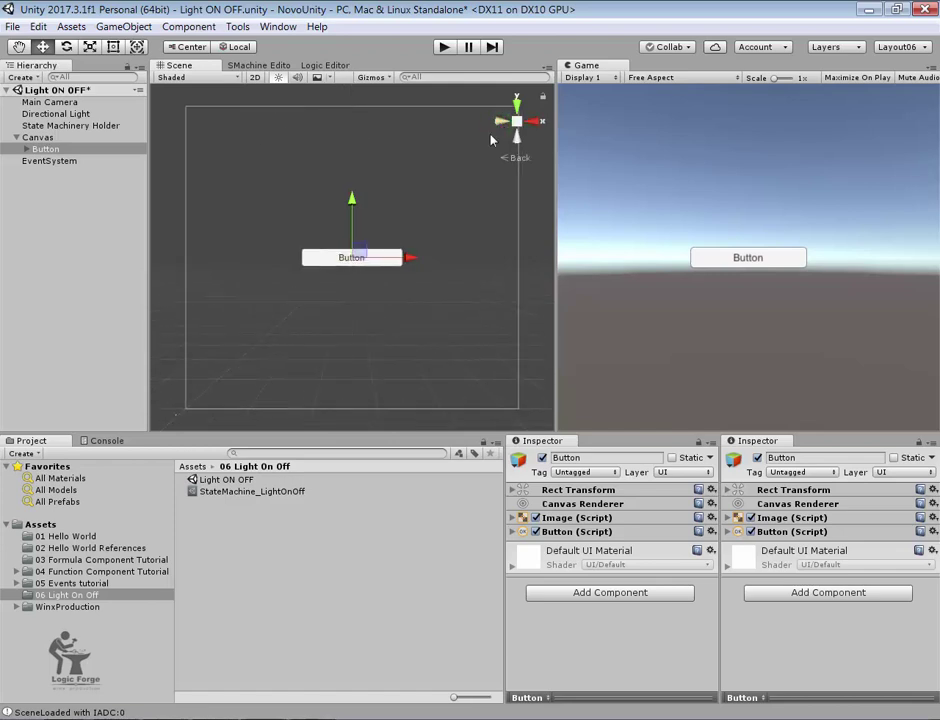
drag(411, 259, 306, 258)
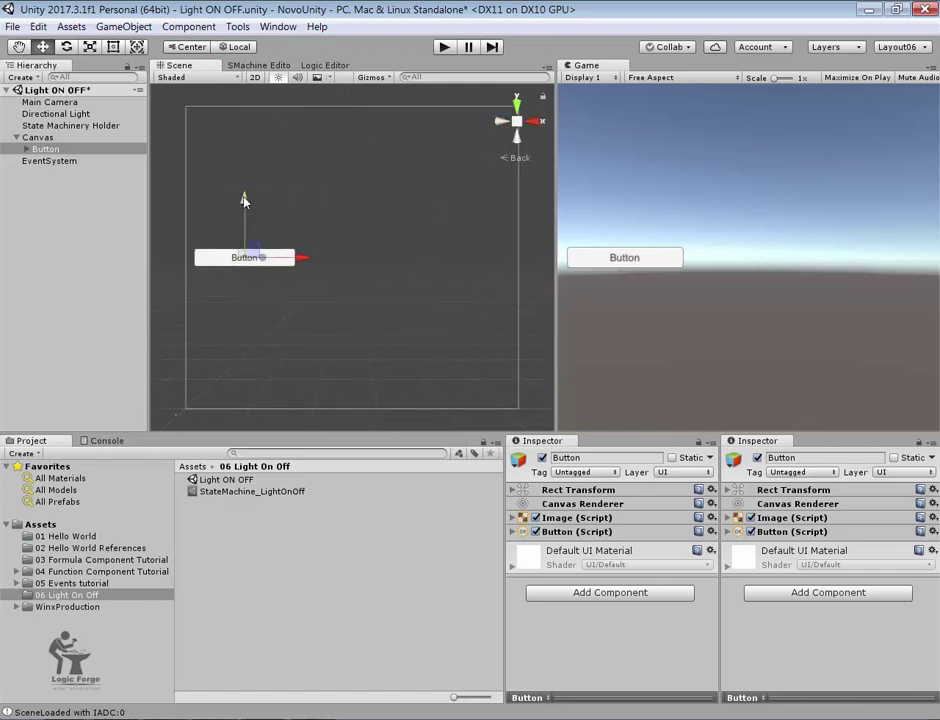
drag(244, 196, 252, 333)
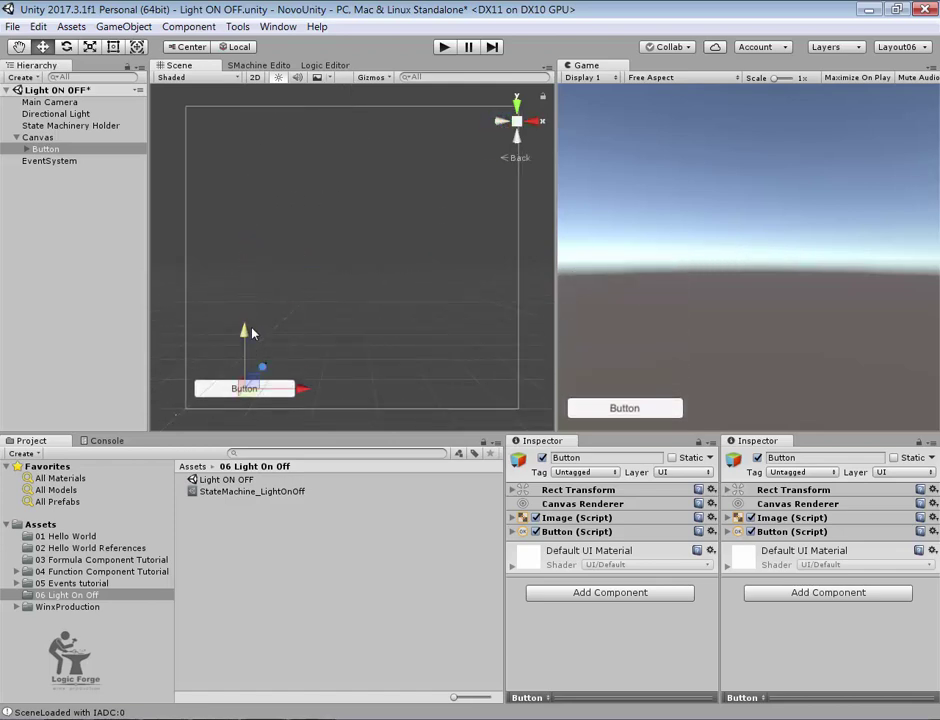
- Add a second UI Button to the Canvas and move it to the canvas's lower-right corner, level with the first
click(40, 137)
right_click(40, 137)
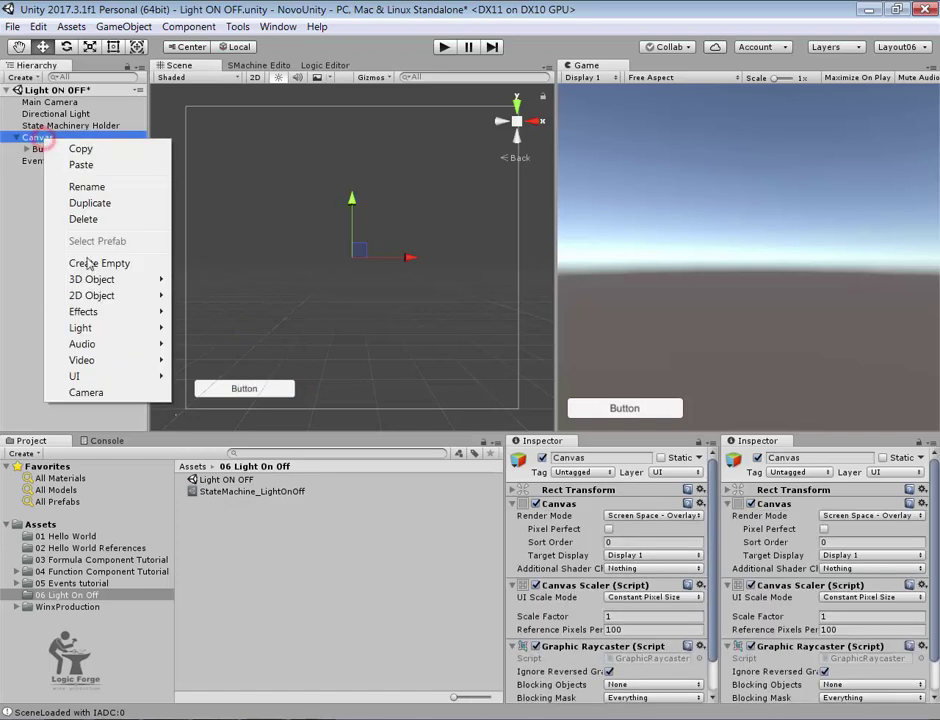
click(88, 375)
click(208, 426)
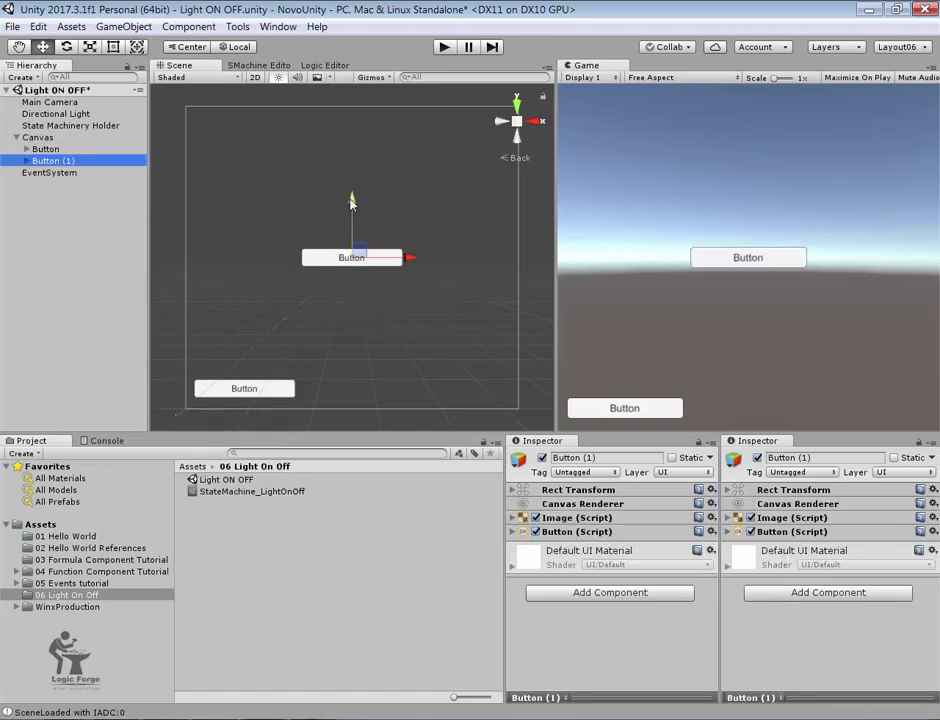
drag(351, 198, 345, 312)
drag(338, 332, 335, 335)
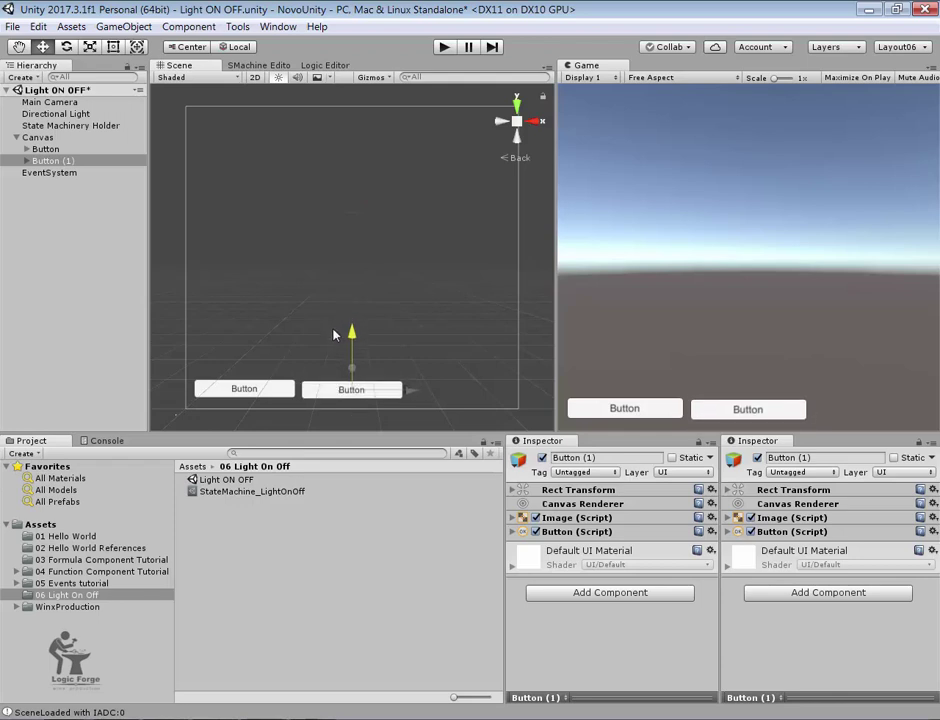
drag(413, 389, 513, 396)
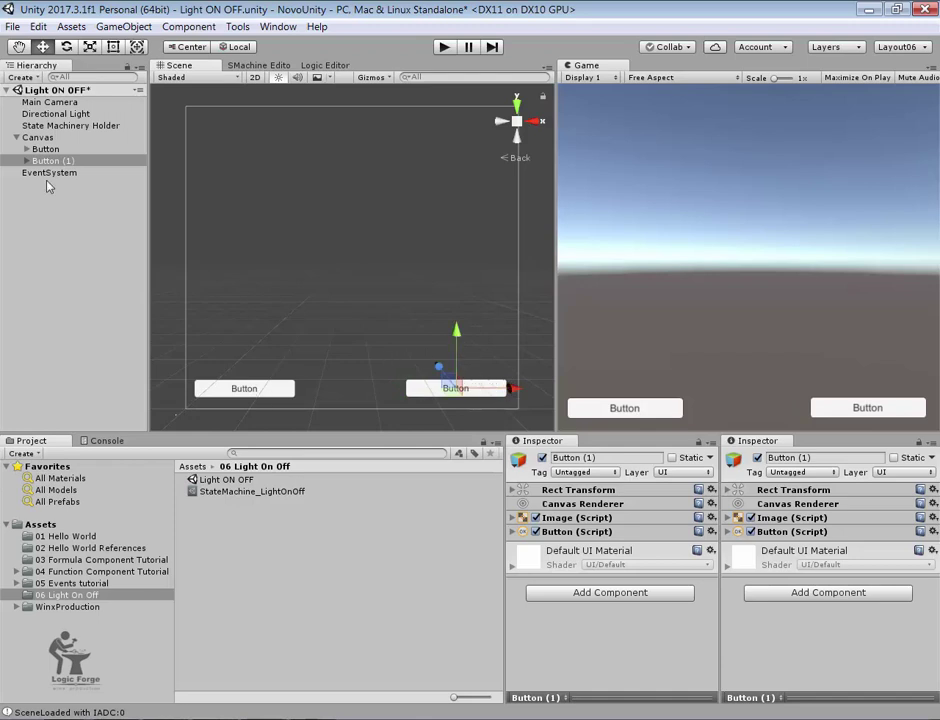
- Set the label text of the lower-left button to ON
click(32, 149)
click(26, 149)
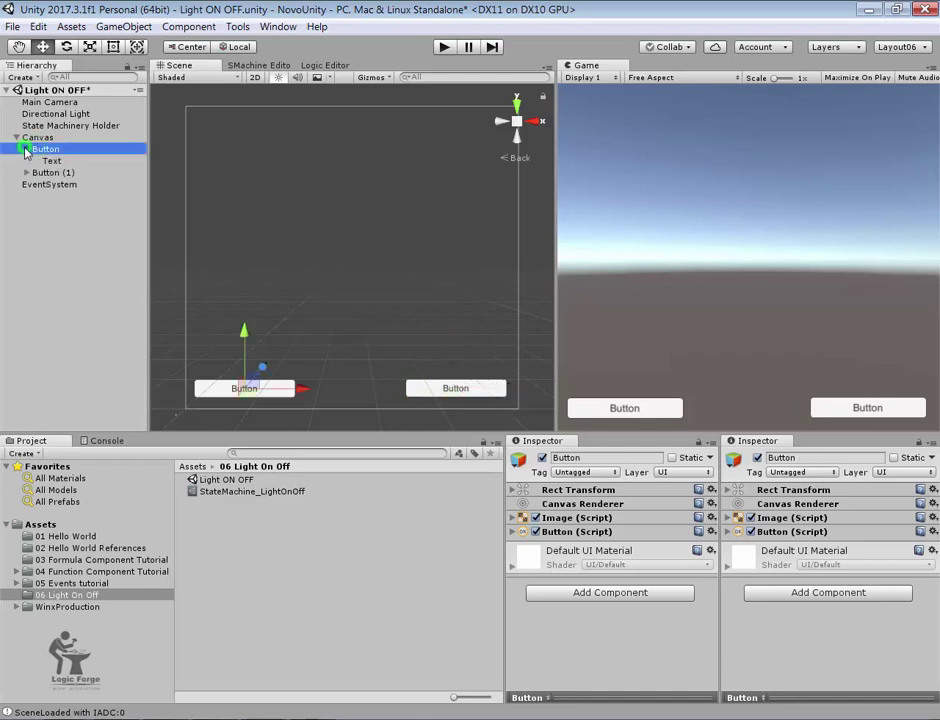
click(51, 161)
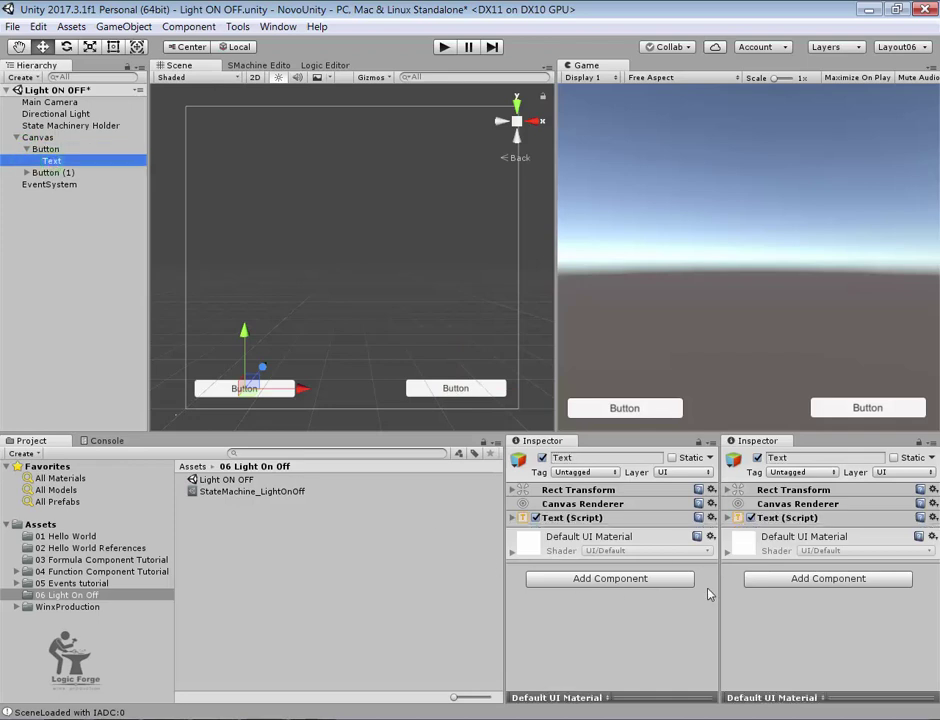
click(515, 518)
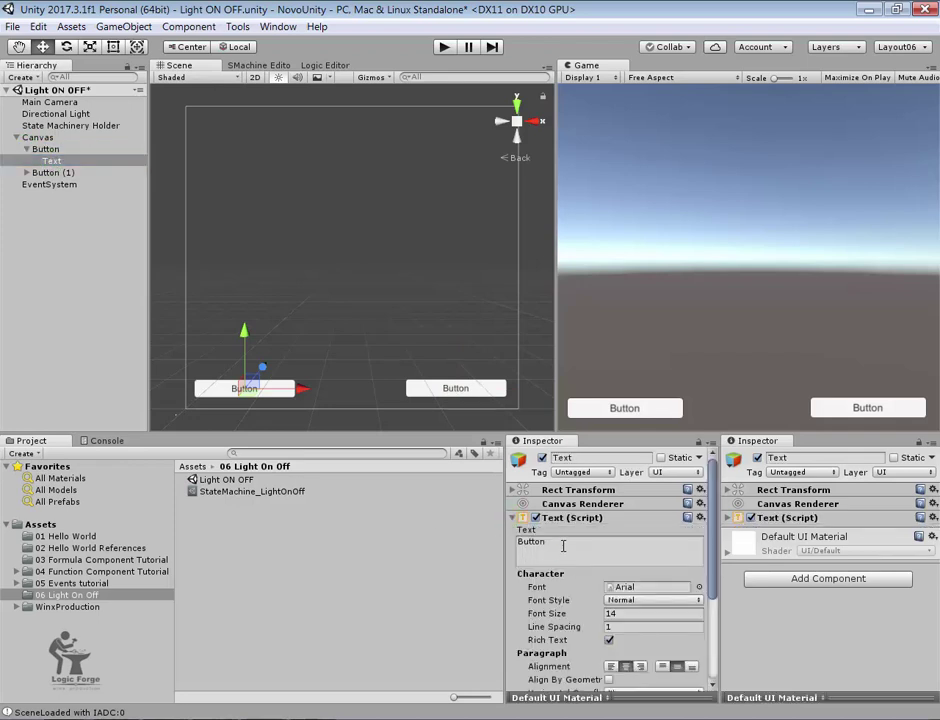
click(560, 545)
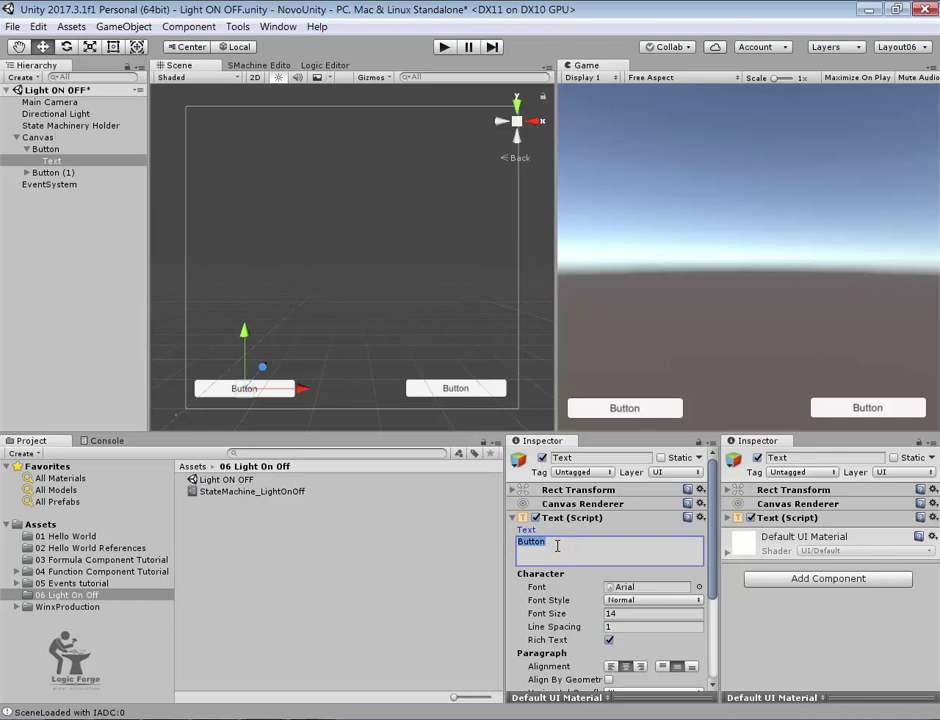
text(ON)
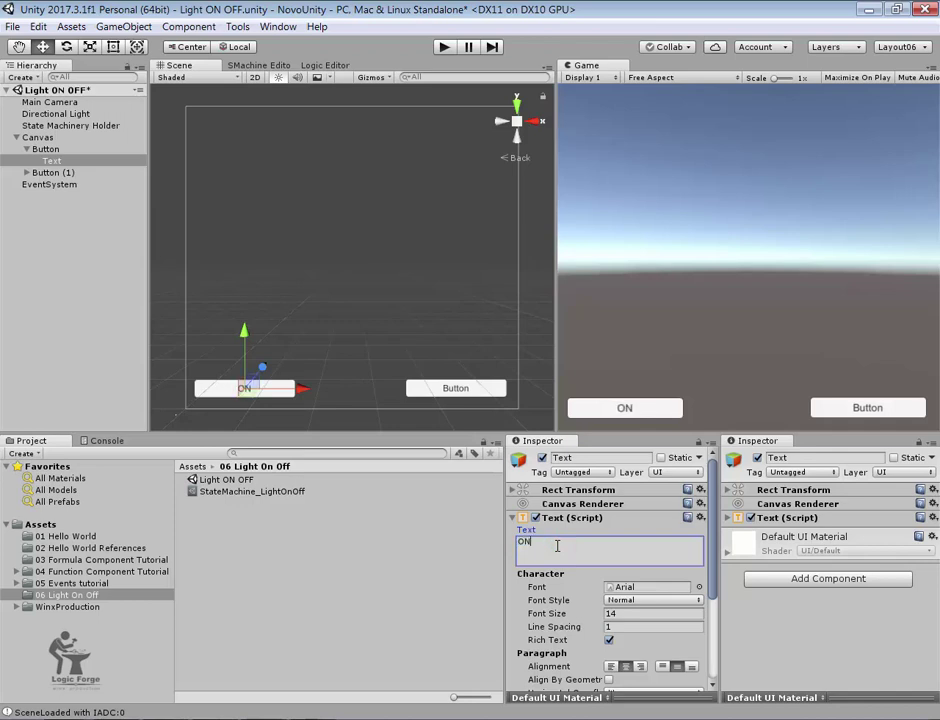
- Set the label text of the lower-right button to OFF and collapse both buttons in the hierarchy
click(26, 173)
click(50, 184)
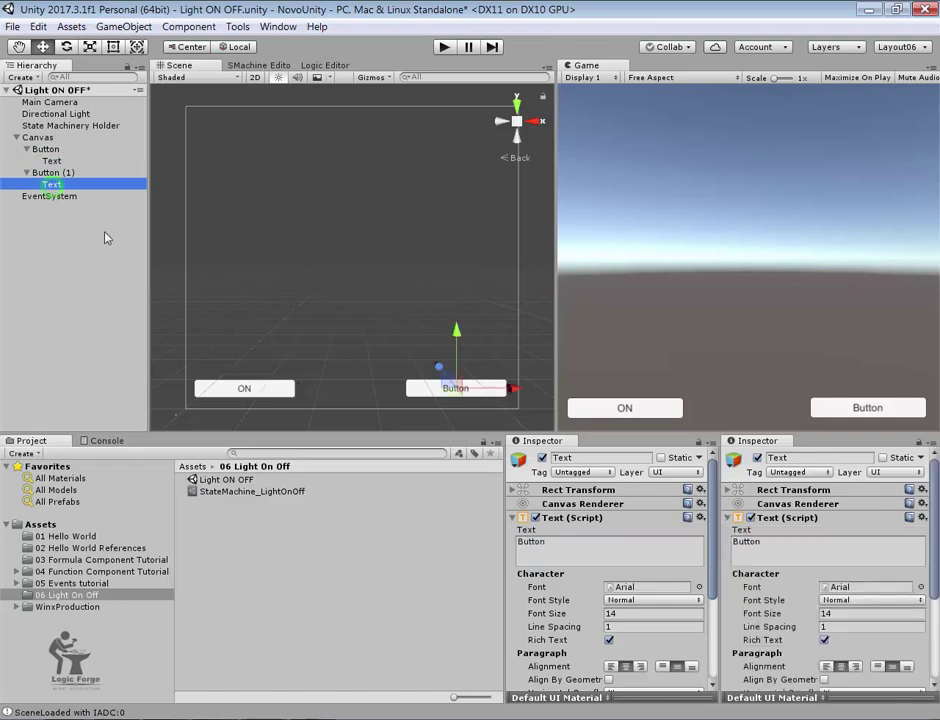
click(581, 541)
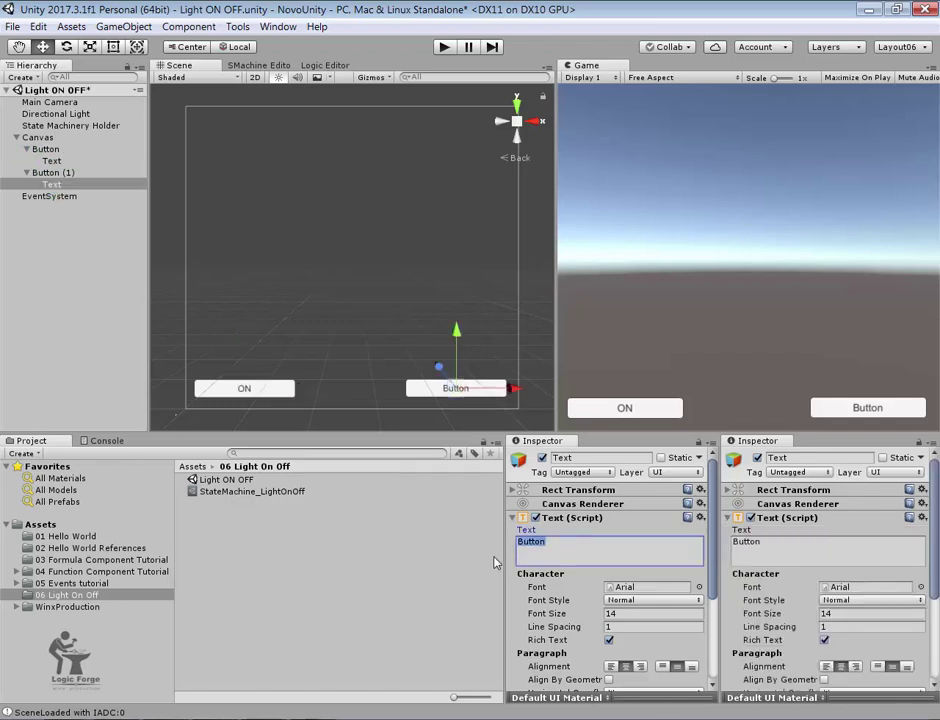
text(OFF)
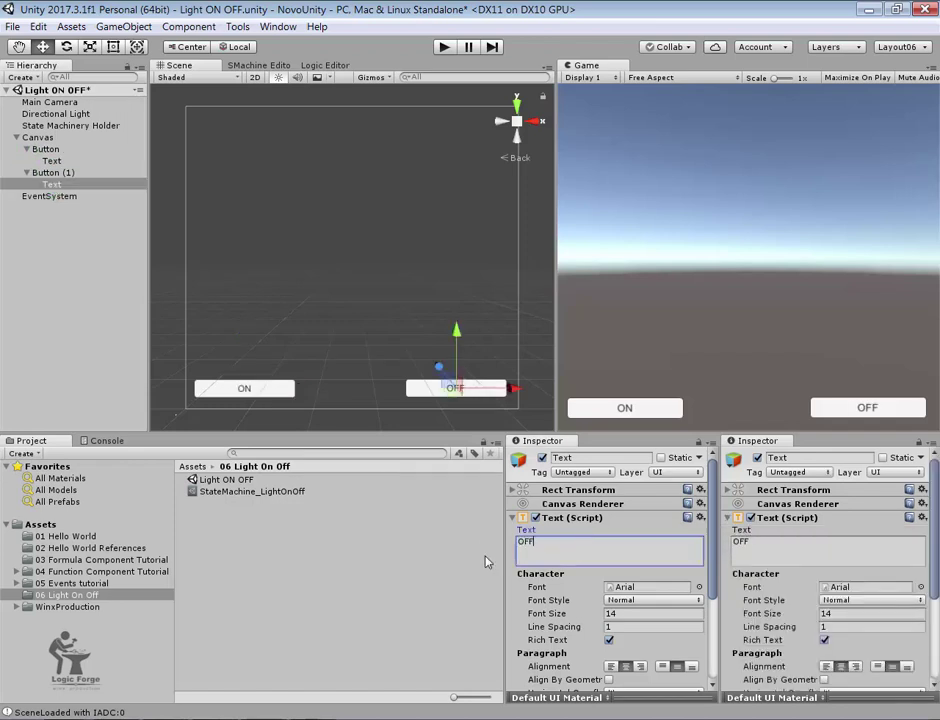
click(25, 149)
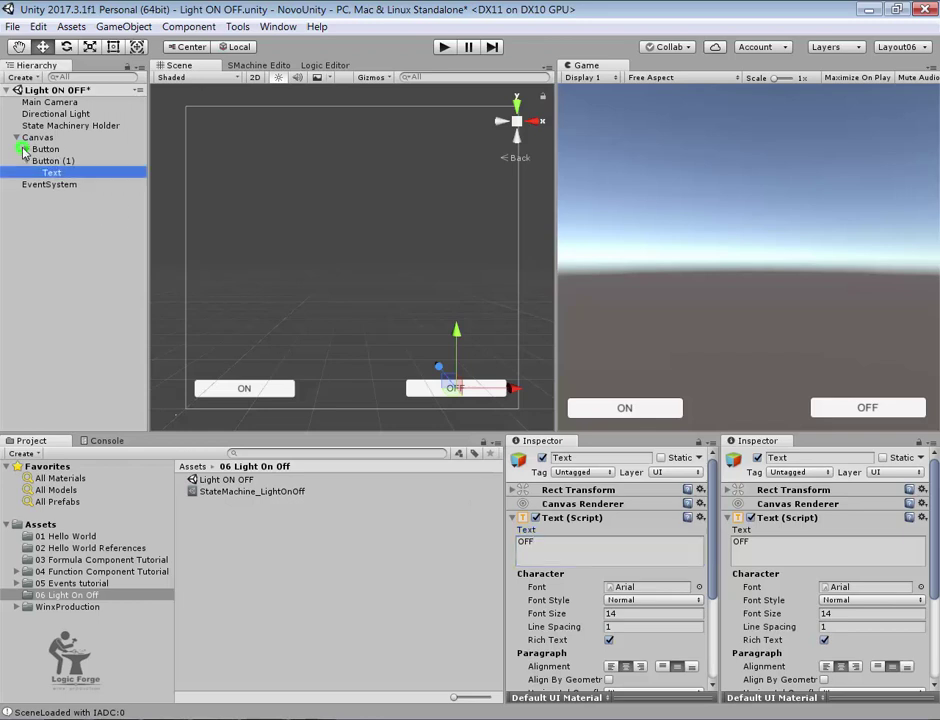
click(26, 161)
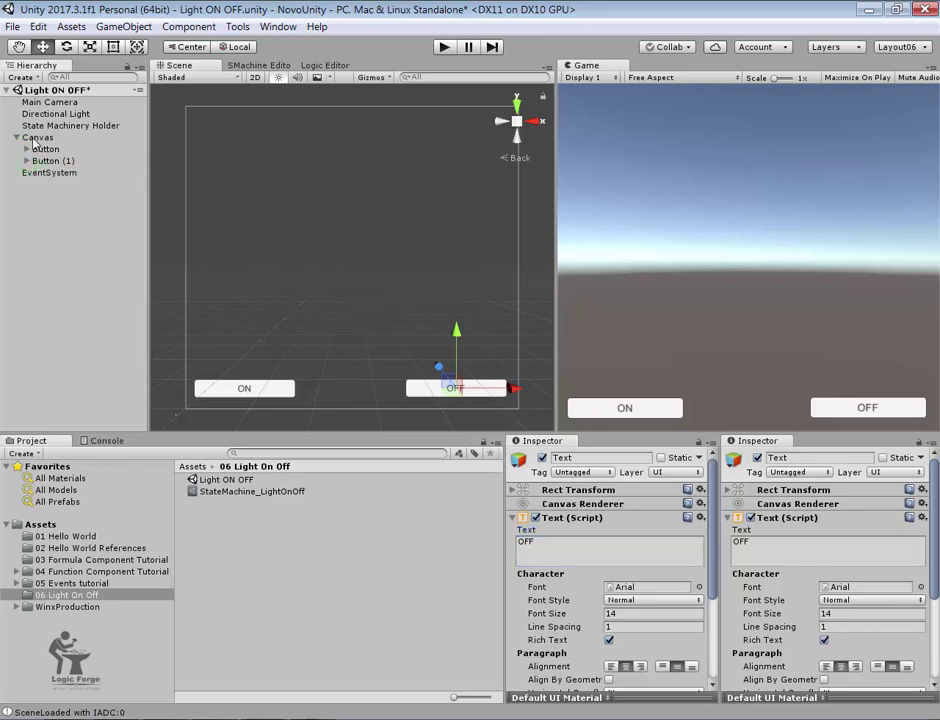
- Collapse the Canvas in the hierarchy and save the scene
click(33, 139)
click(16, 137)
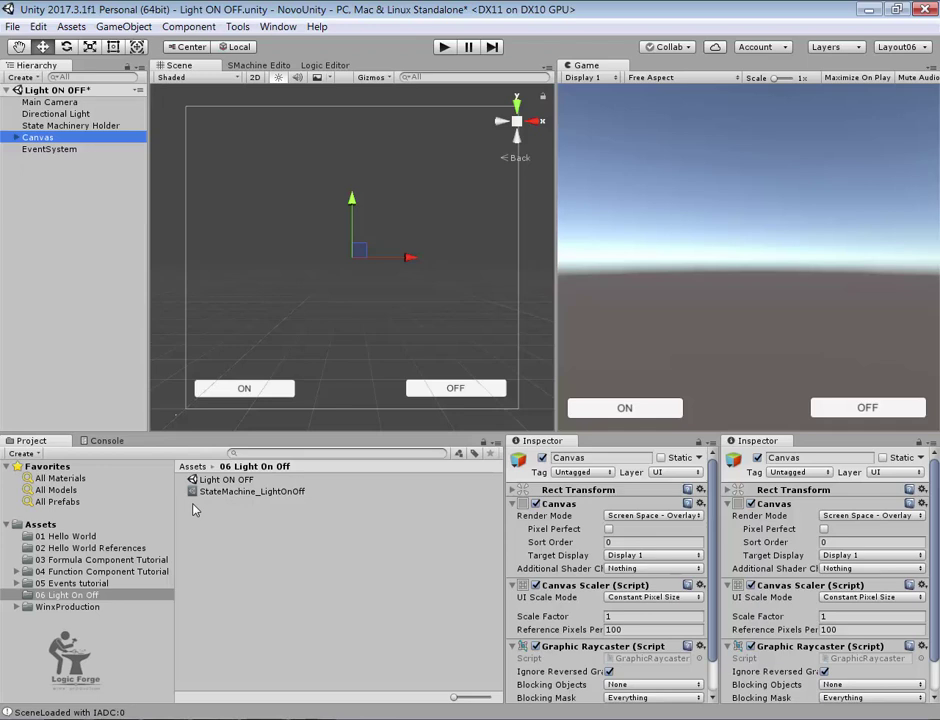
key(ctrl+s)
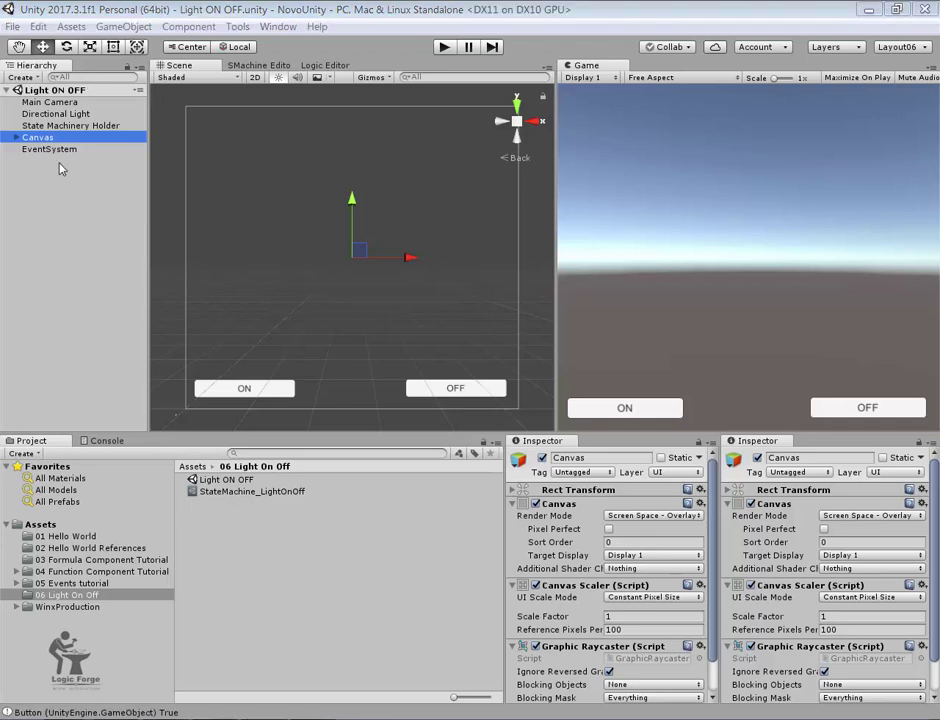
- Add a States Inclusion component to the ON button
click(16, 137)
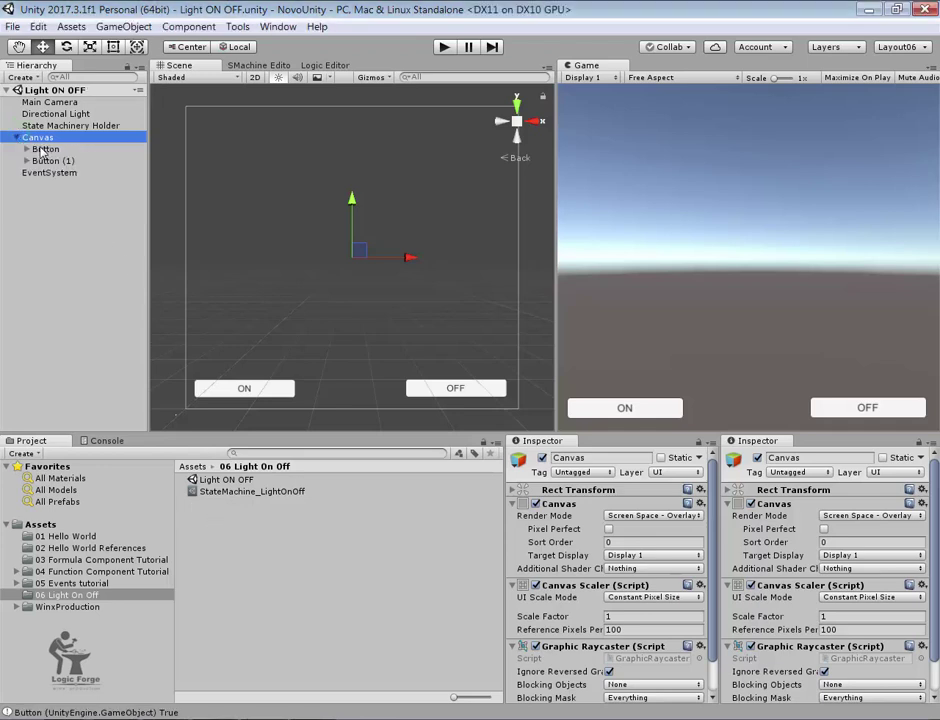
click(43, 149)
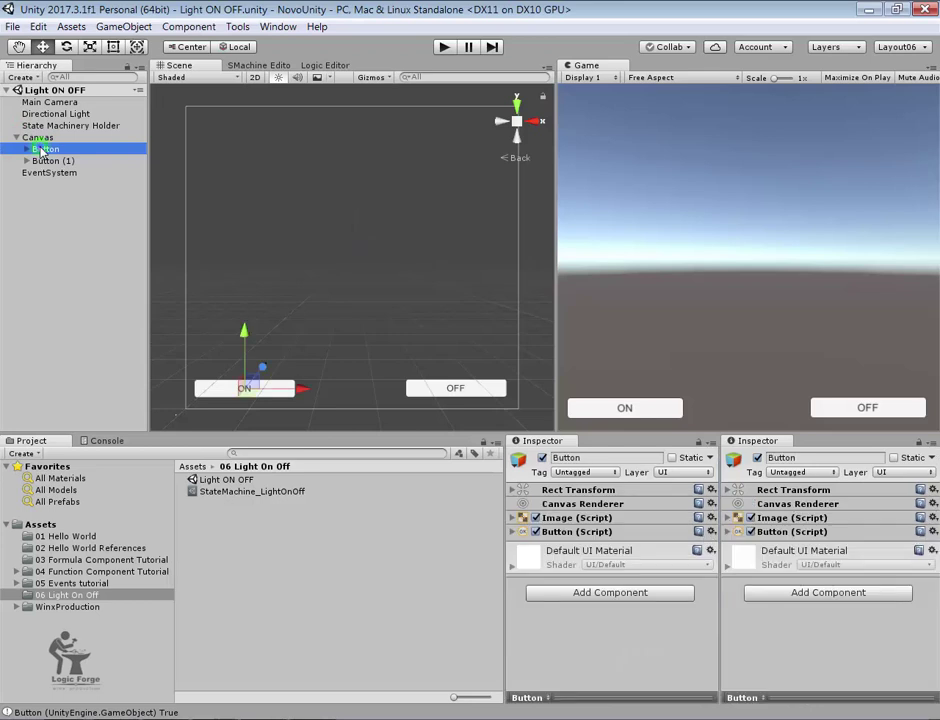
click(616, 593)
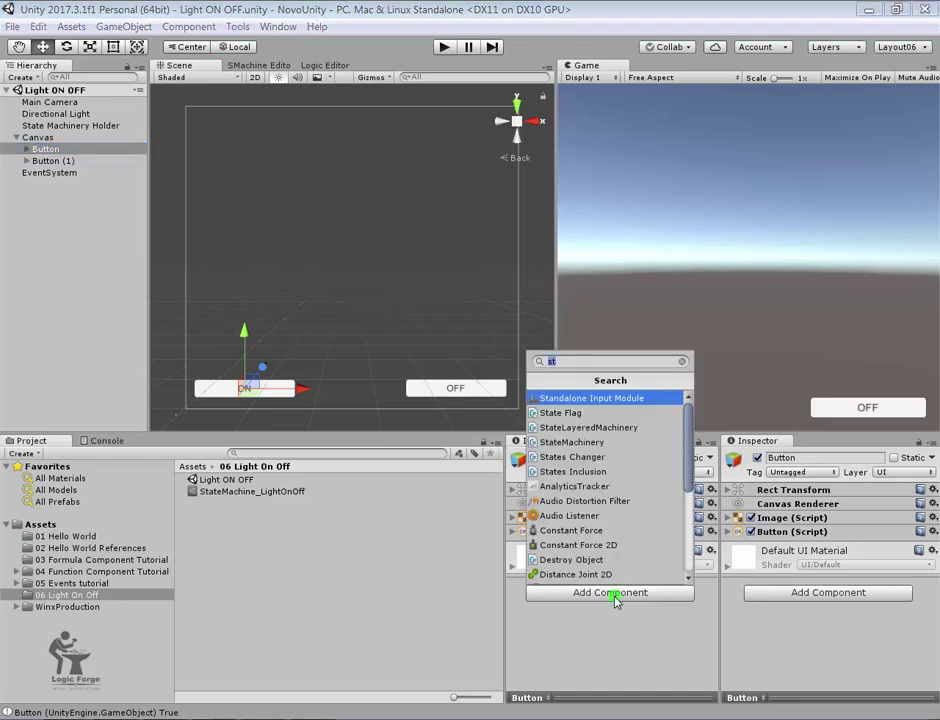
click(595, 472)
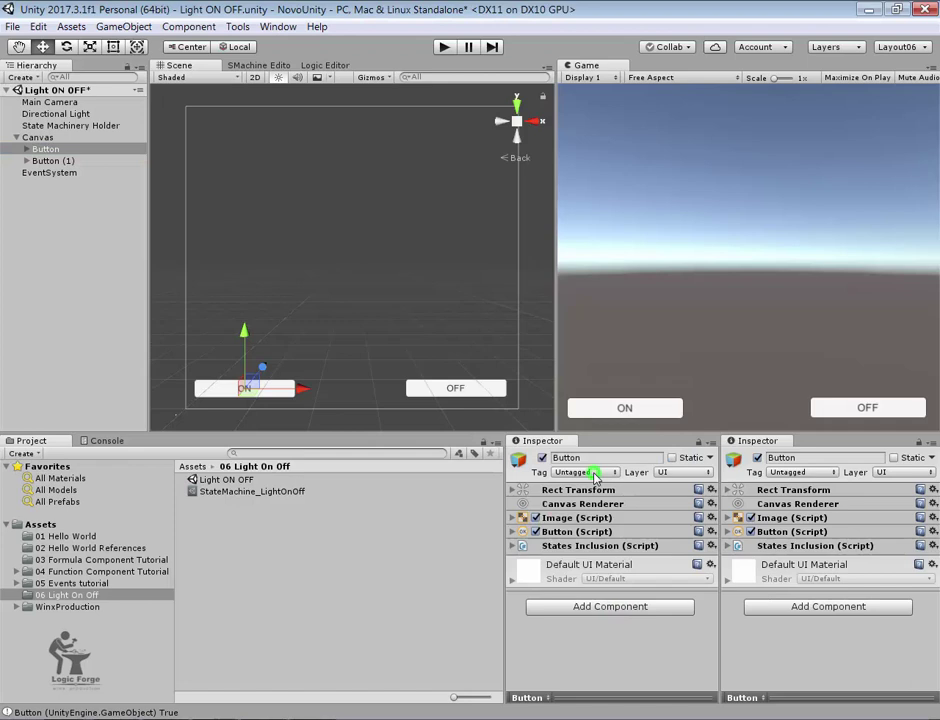
- Assign State Machinery Holder as the ON button's States Inclusion state machinery and expand the Include in states list
click(514, 546)
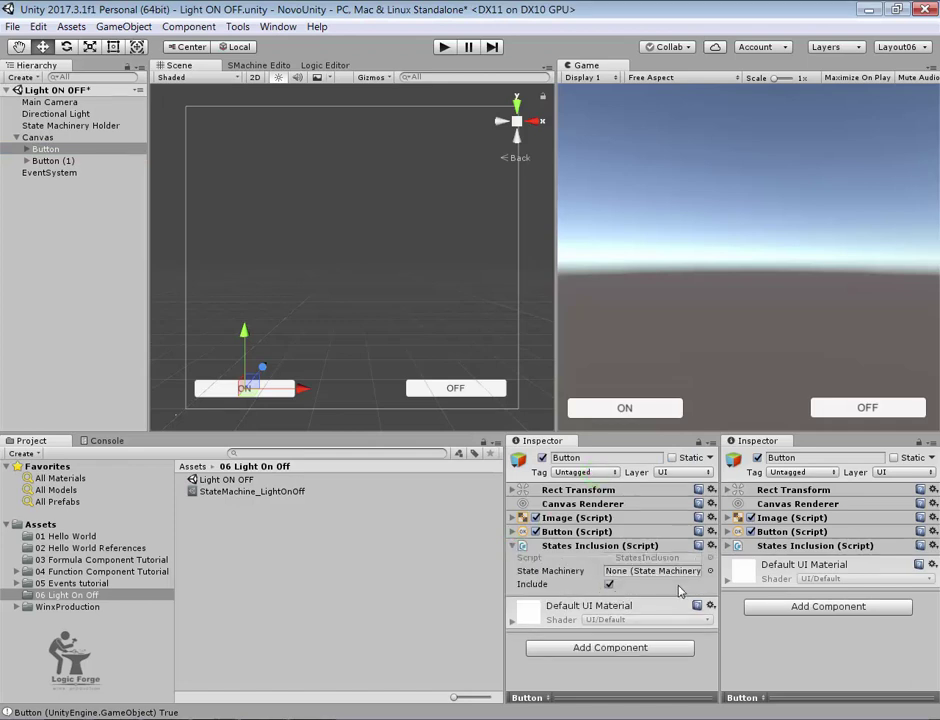
click(608, 584)
click(710, 571)
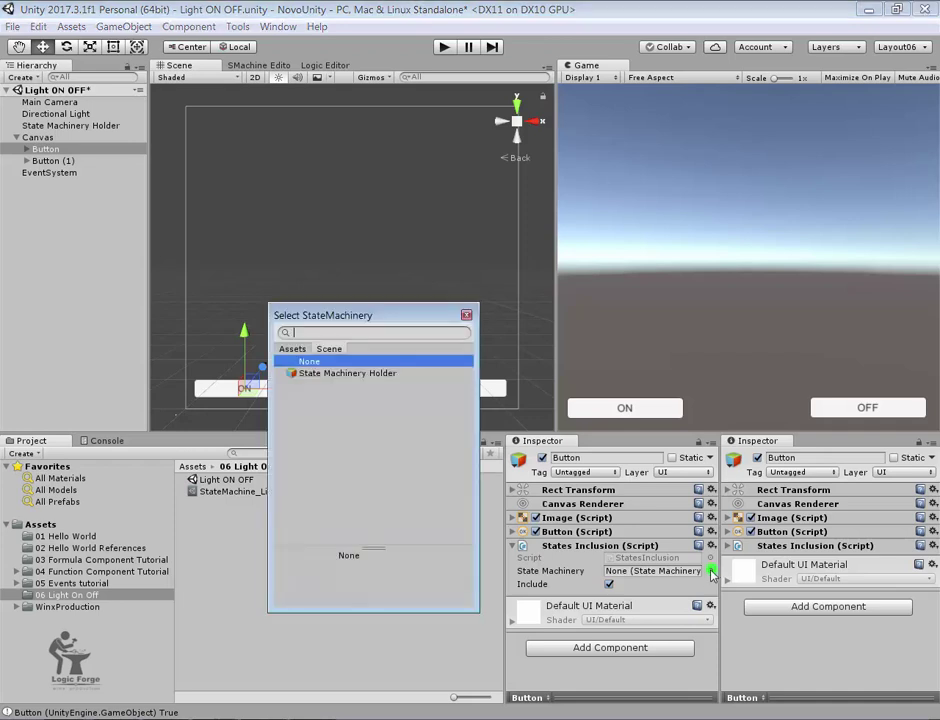
double_click(336, 375)
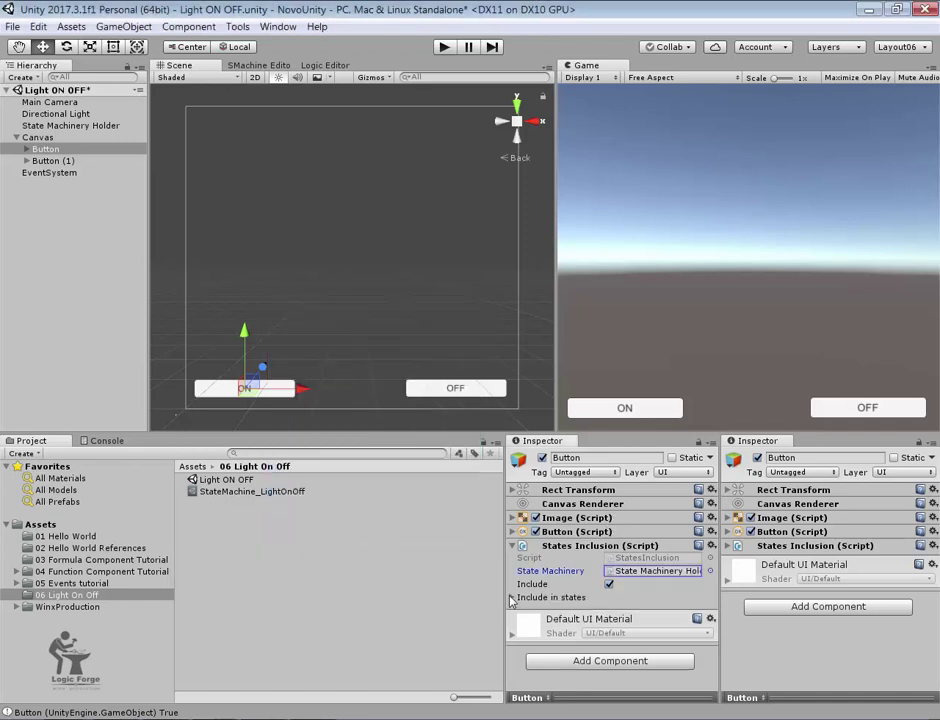
click(511, 597)
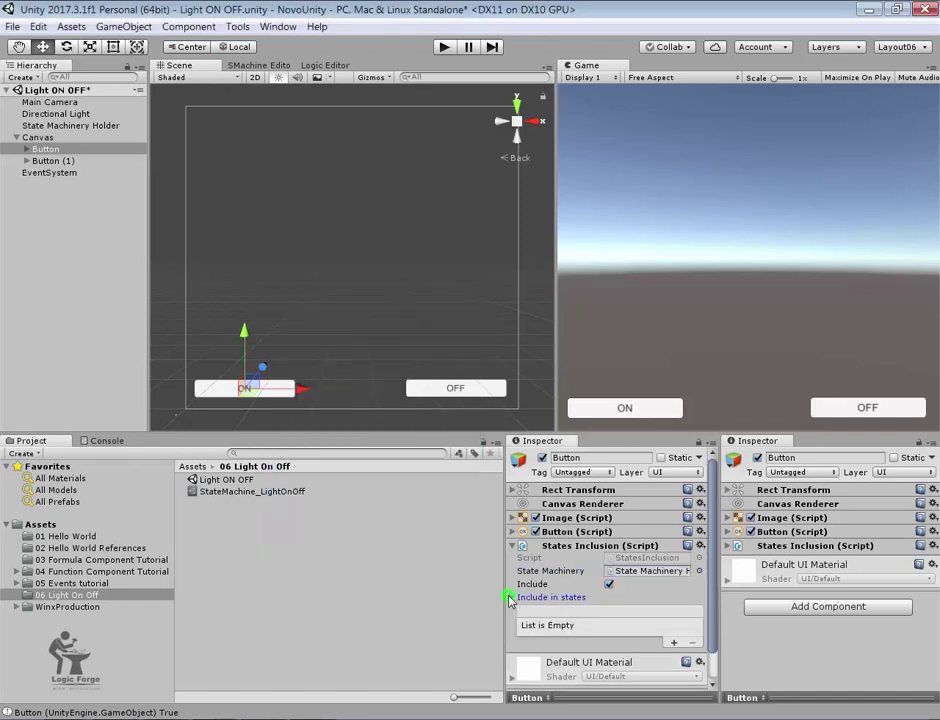
- Add the LightOFF state to the ON button's Include in states list and collapse its States Inclusion component
click(673, 643)
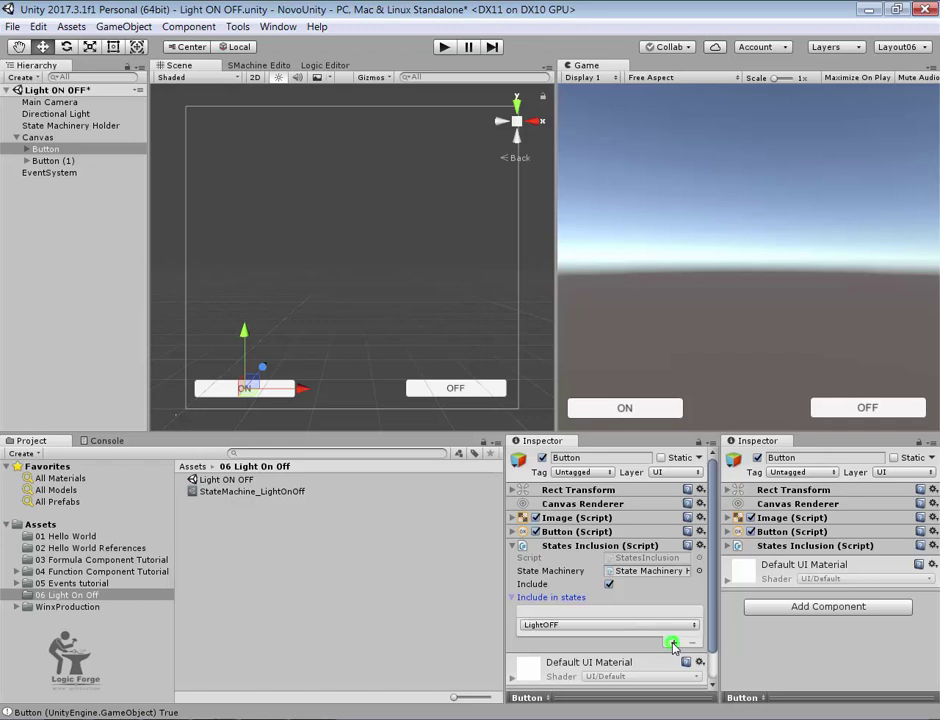
click(696, 625)
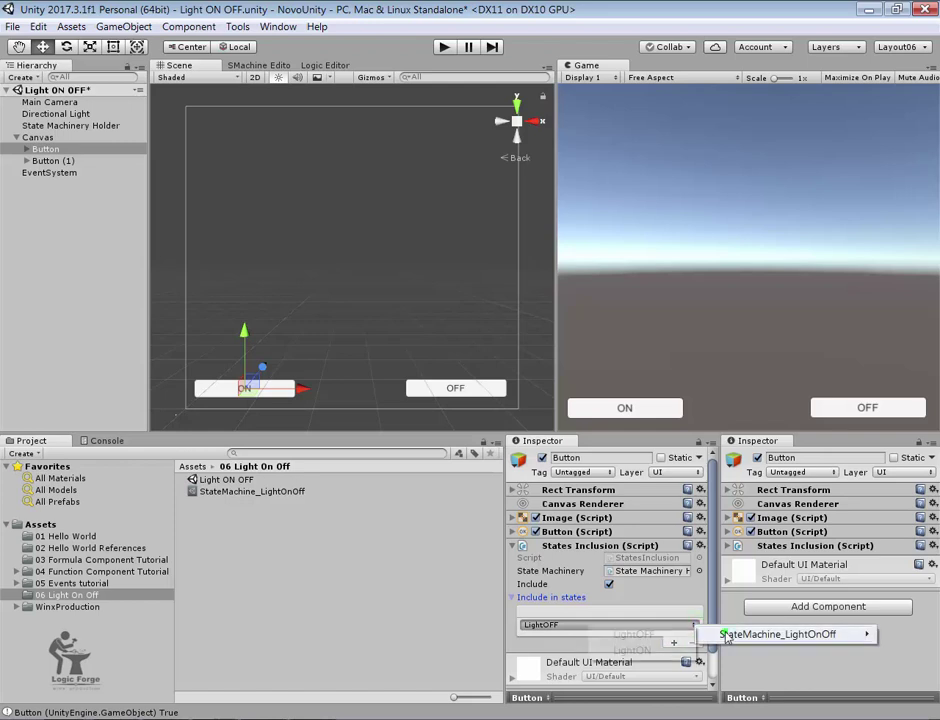
mouse_move(725, 634)
click(635, 636)
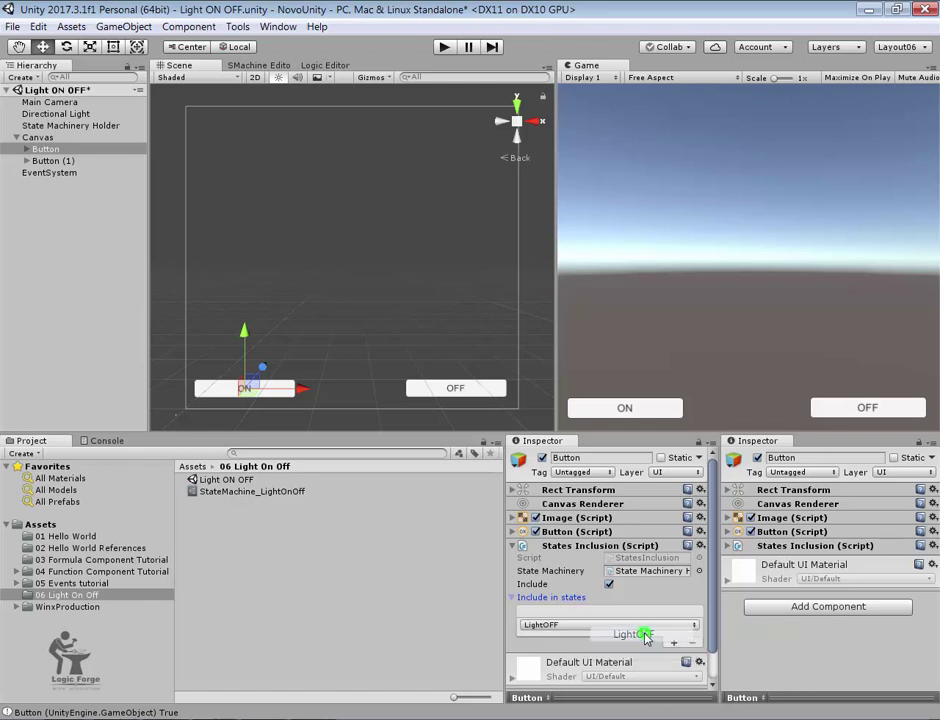
click(514, 547)
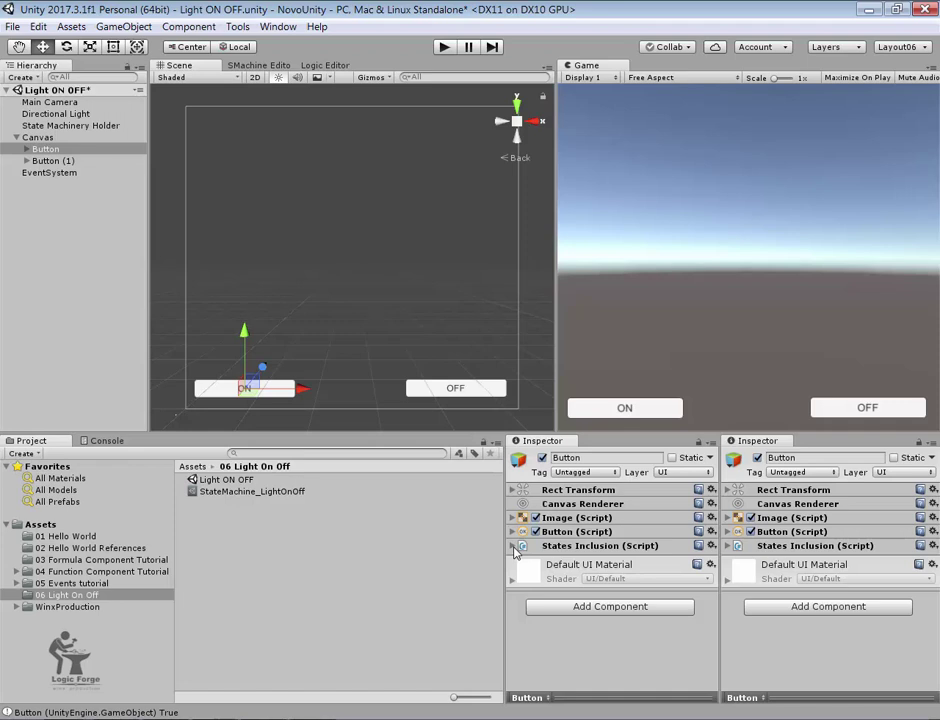
- Add a States Changer component to the ON button and assign StateMachine_LightOnOff as its State Change Event source
click(594, 606)
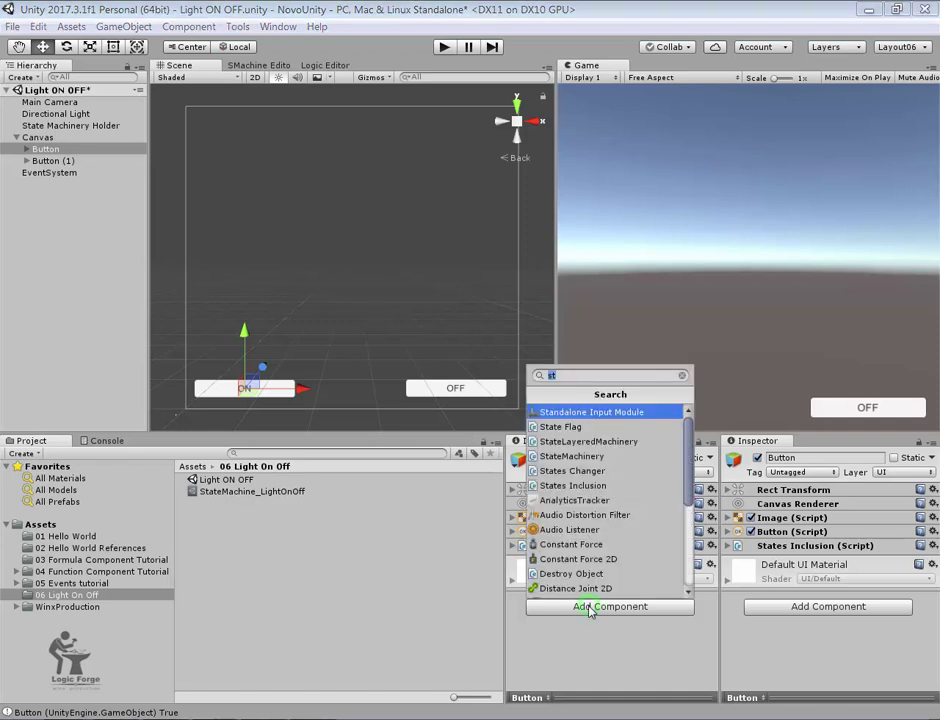
click(588, 472)
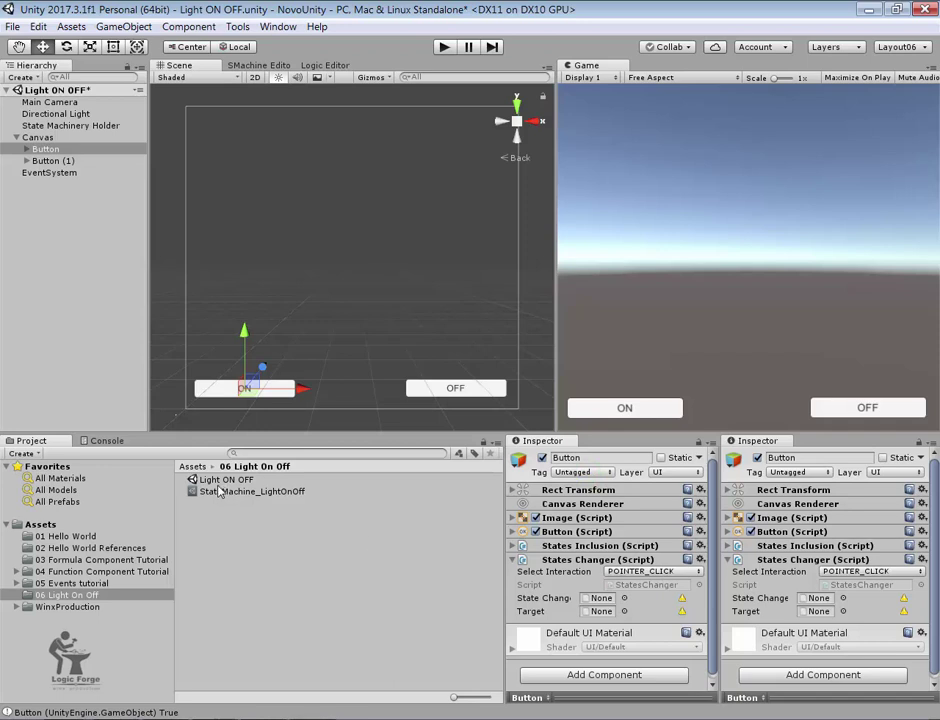
drag(240, 491, 600, 607)
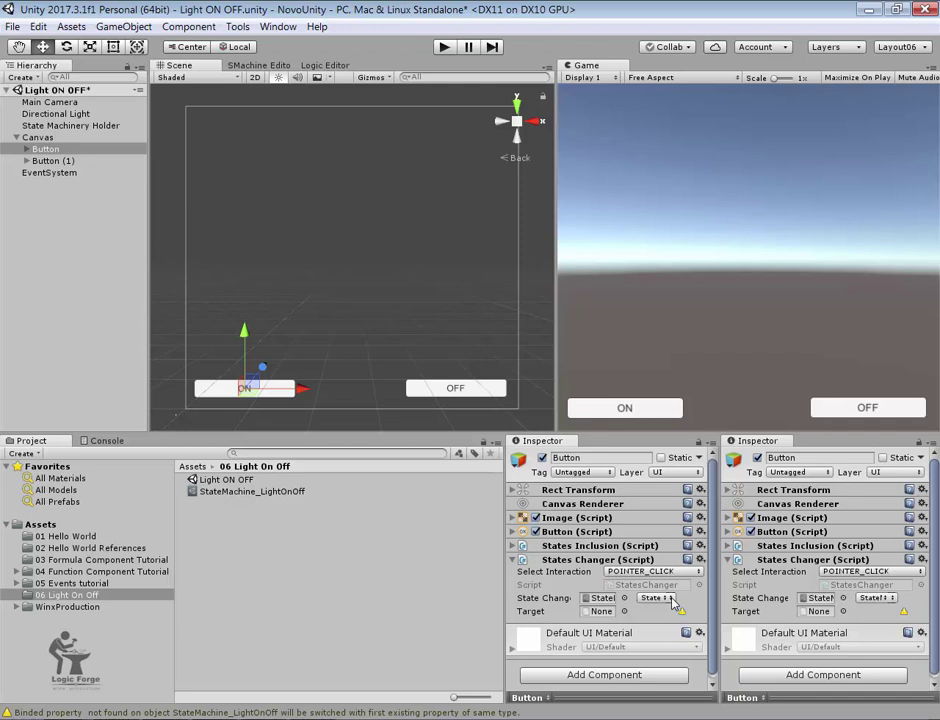
- Set the ON button's State Change Event to LightOnEvent and close the duplicate Inspector
click(670, 598)
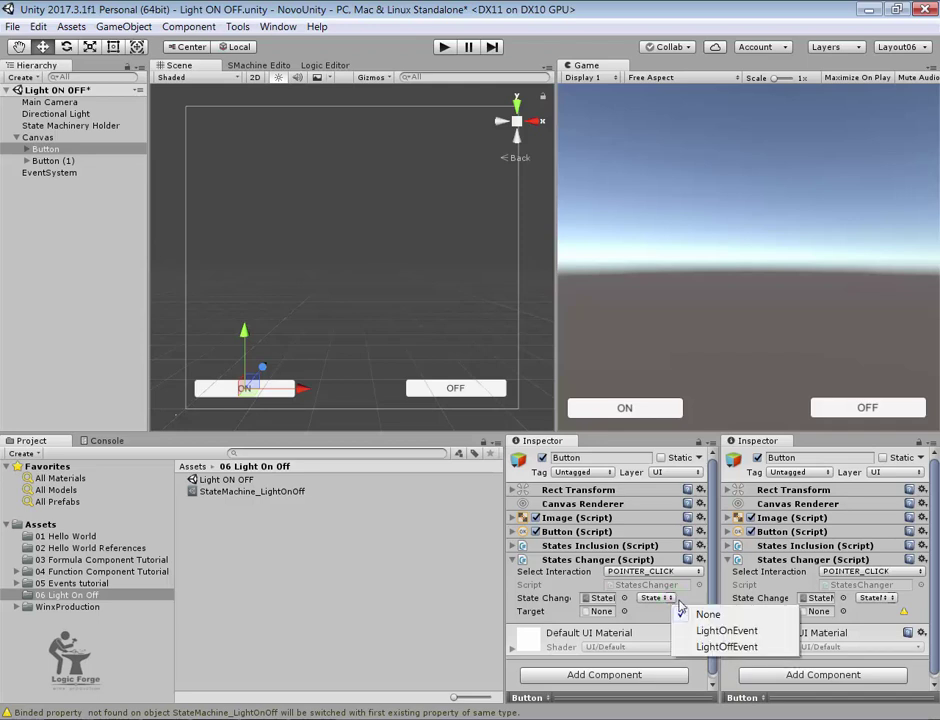
click(742, 637)
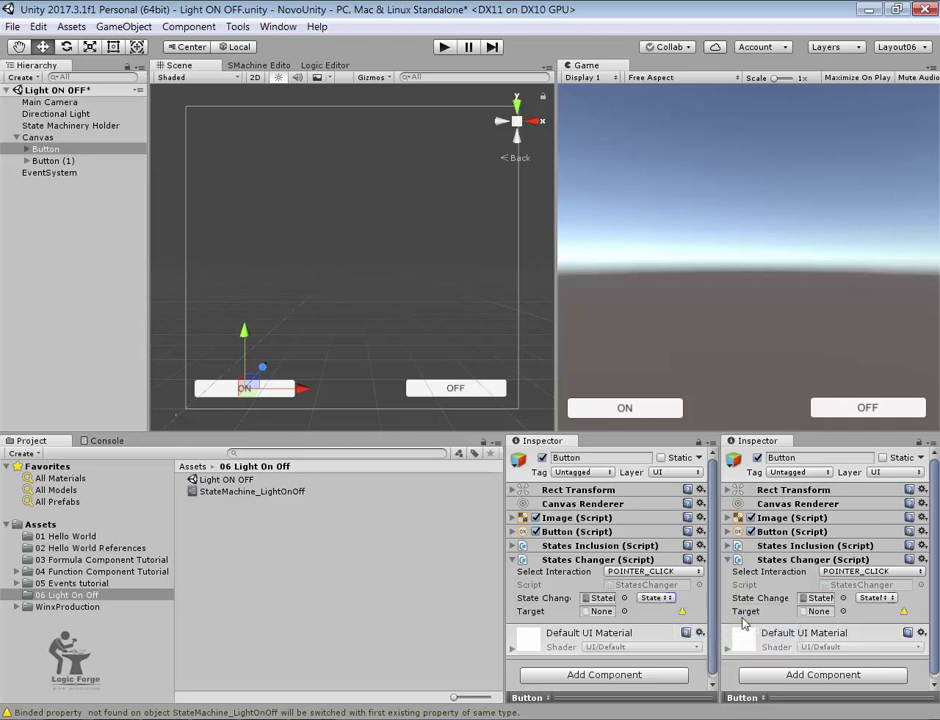
right_click(745, 442)
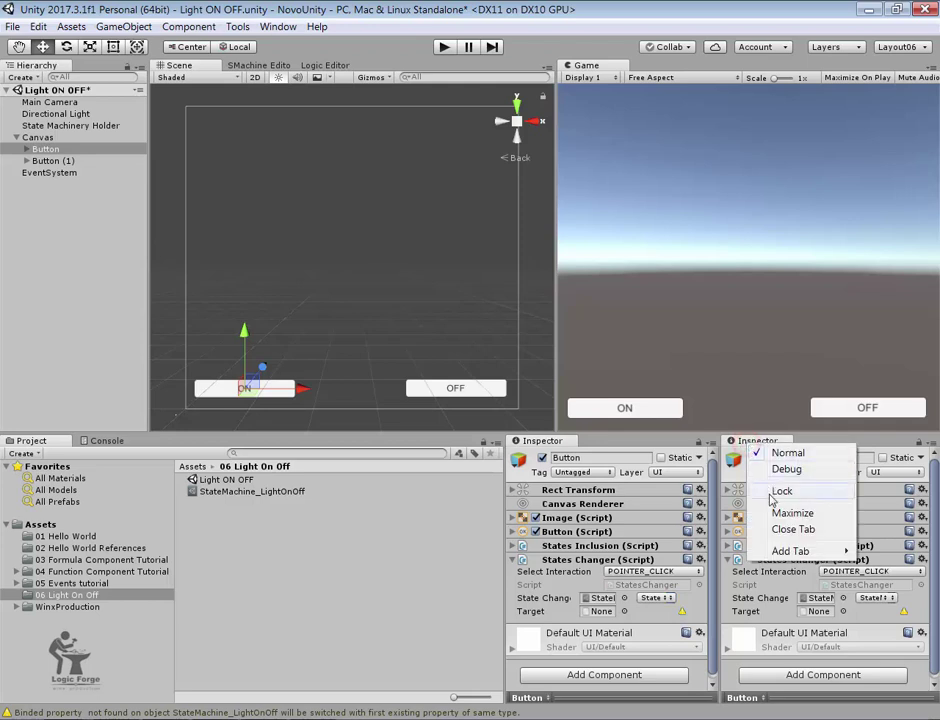
click(781, 530)
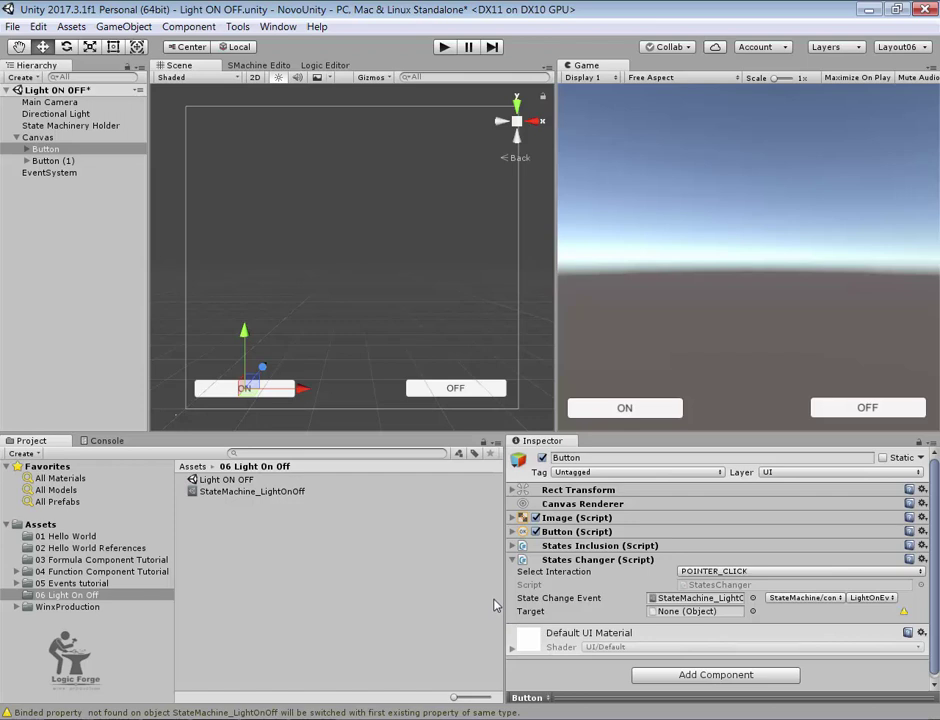
- Add a States Inclusion component to the OFF button, Button (1), and assign State Machinery Holder as its state machinery
click(50, 160)
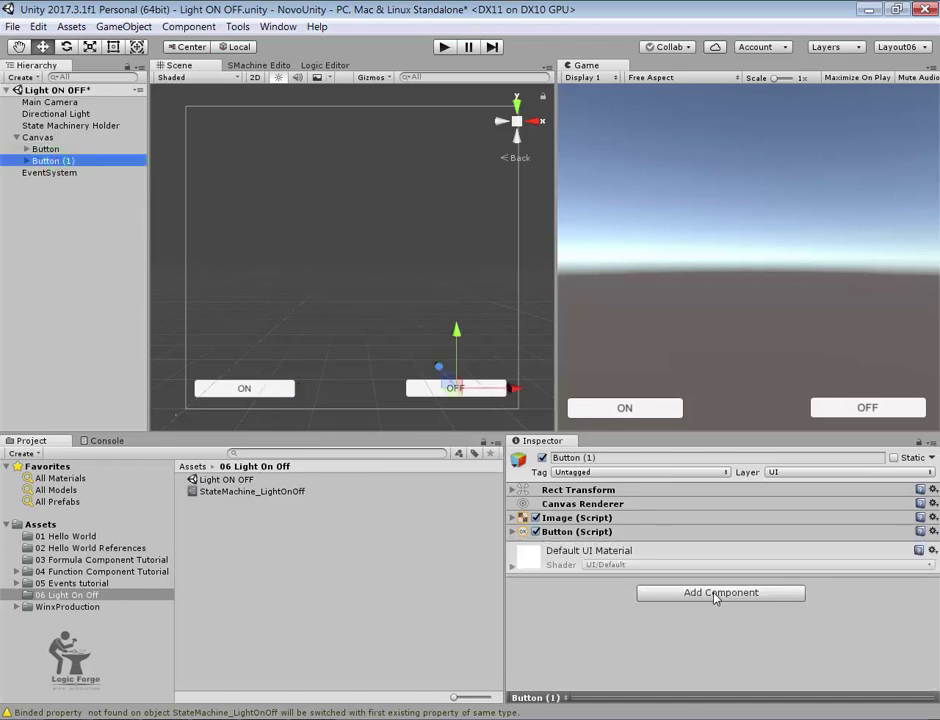
click(716, 593)
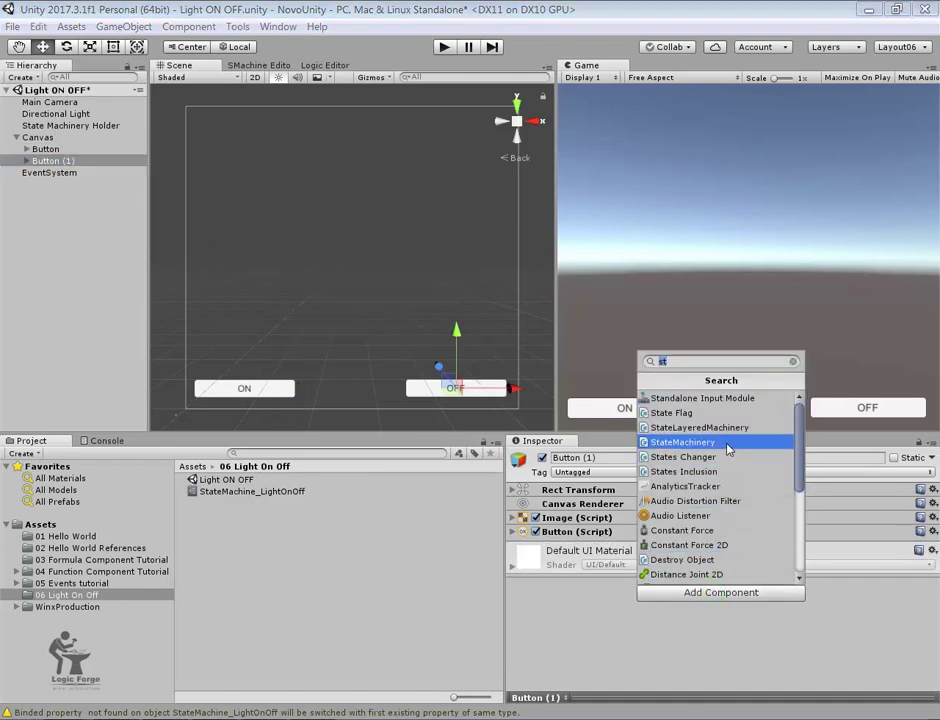
click(730, 471)
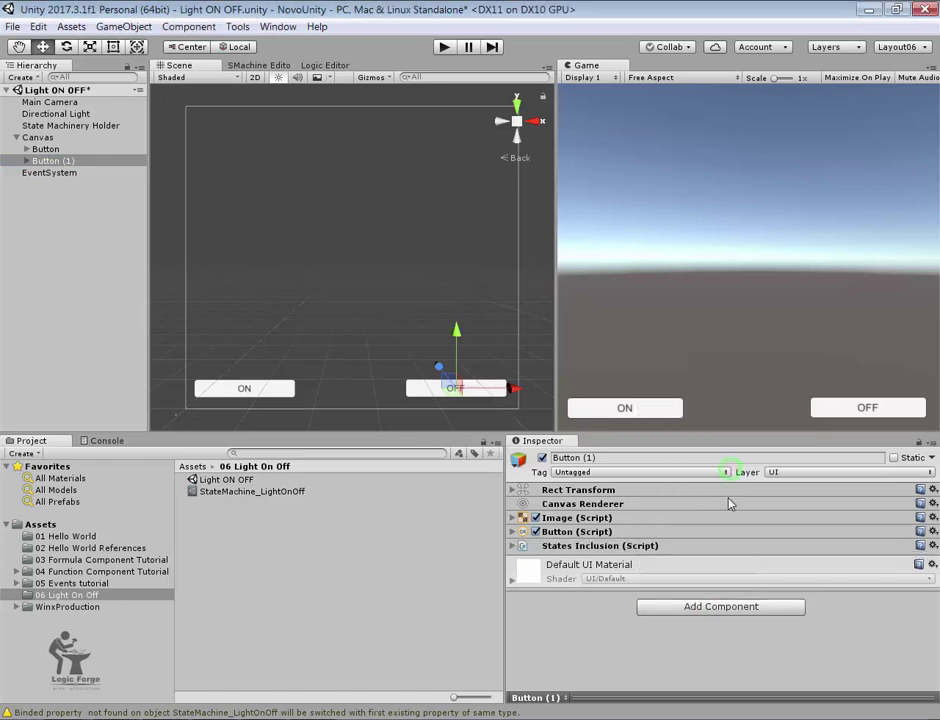
click(512, 546)
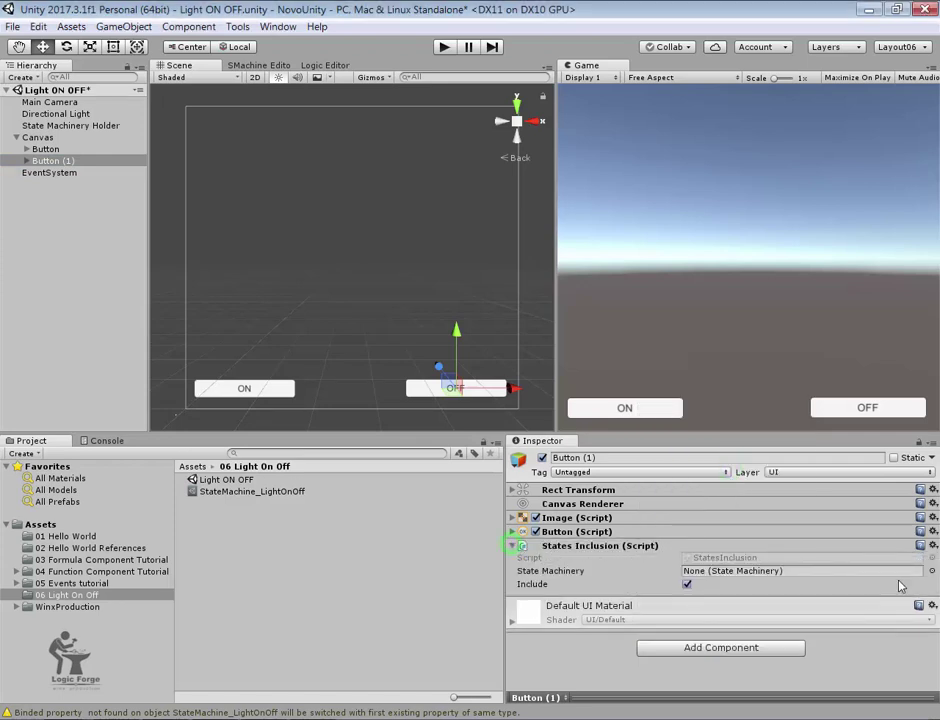
click(932, 571)
double_click(355, 374)
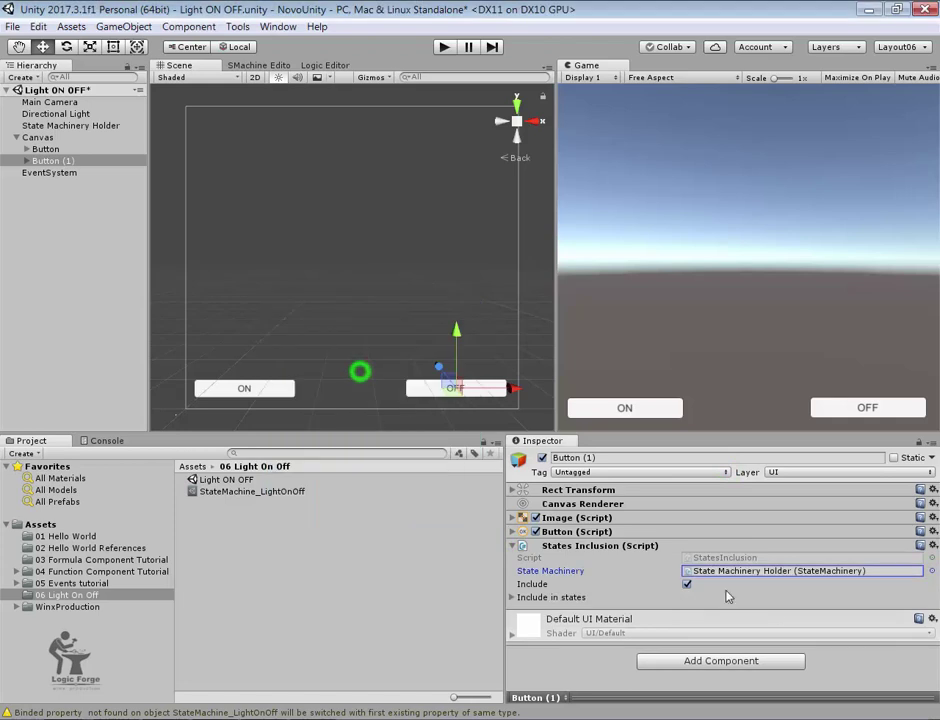
- Add an entry to the OFF button's Include in states list and set it to LightON
click(512, 598)
click(896, 645)
click(877, 623)
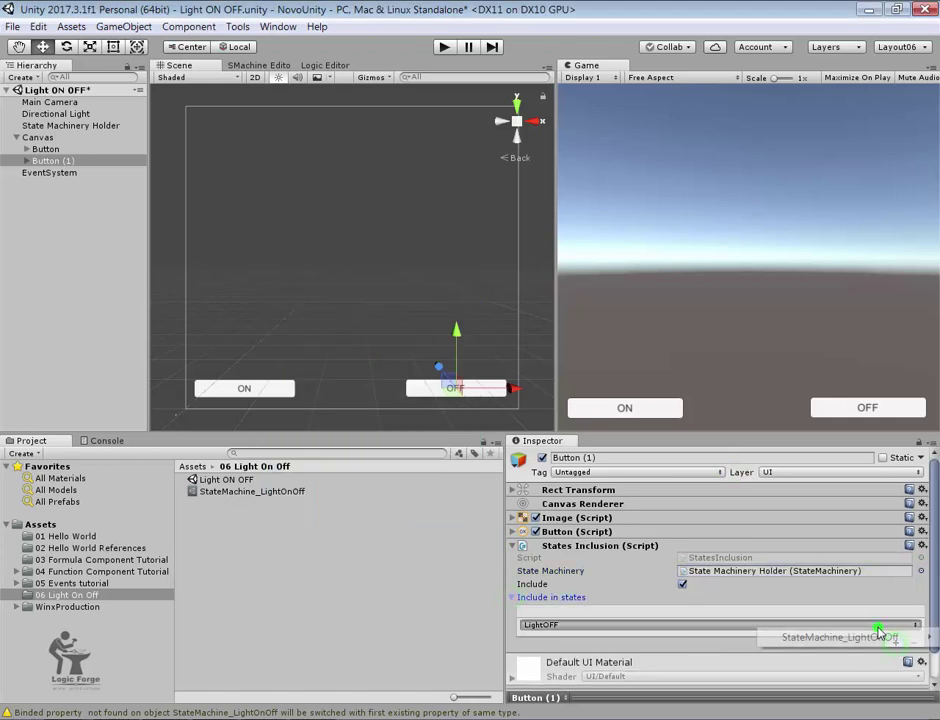
mouse_move(886, 638)
click(702, 654)
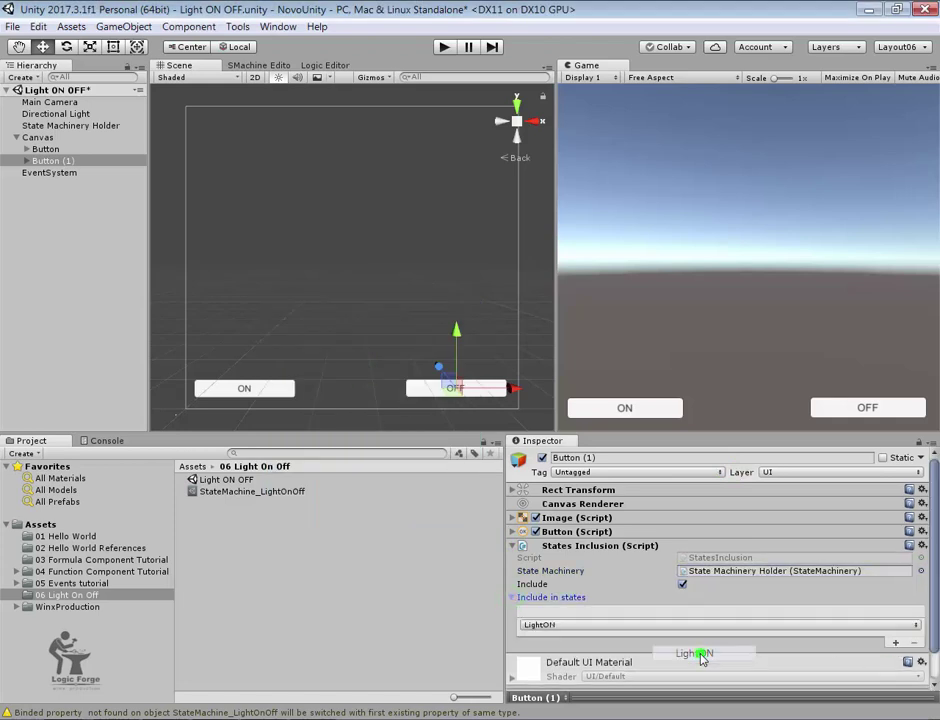
click(458, 611)
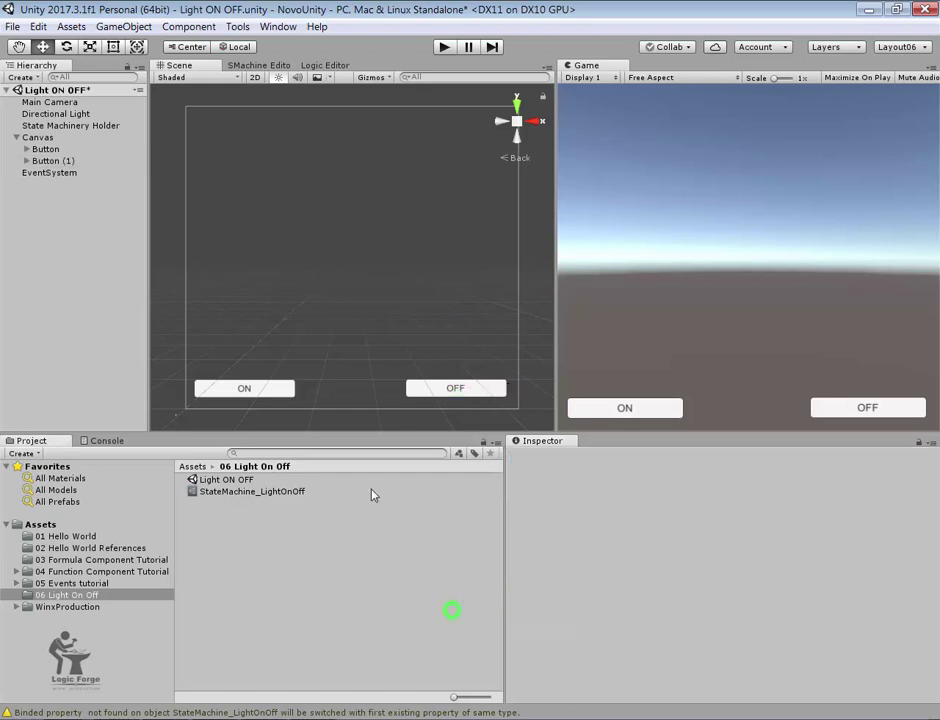
- Add a States Changer component to the OFF button, Button (1)
click(47, 161)
click(721, 661)
text(st)
click(680, 540)
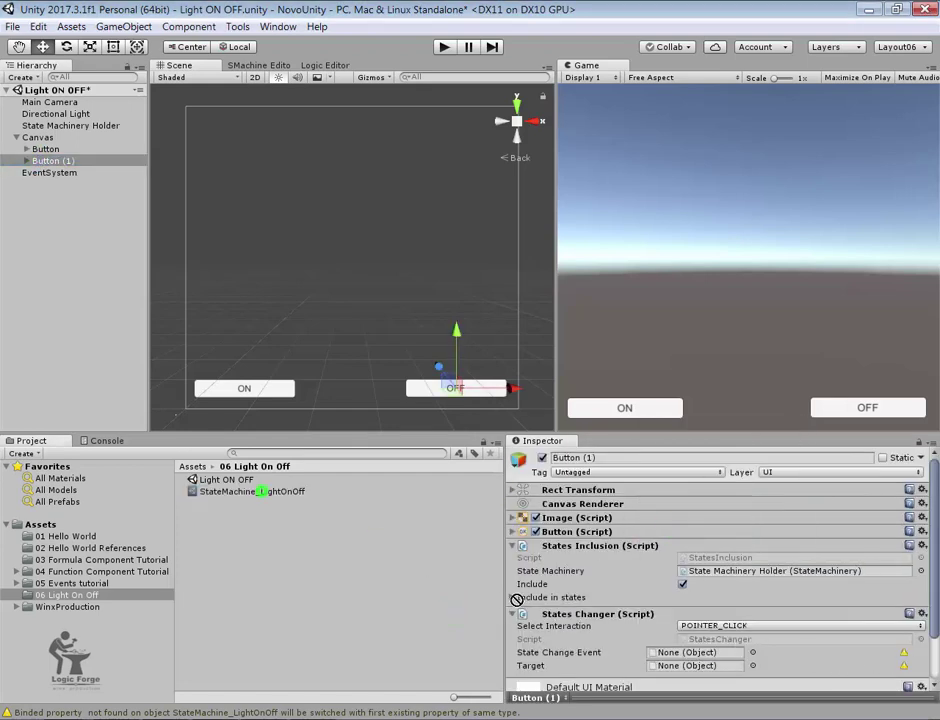
- Assign StateMachine_LightOnOff to the OFF button's State Change Event and choose LightOffEvent
drag(252, 491, 681, 660)
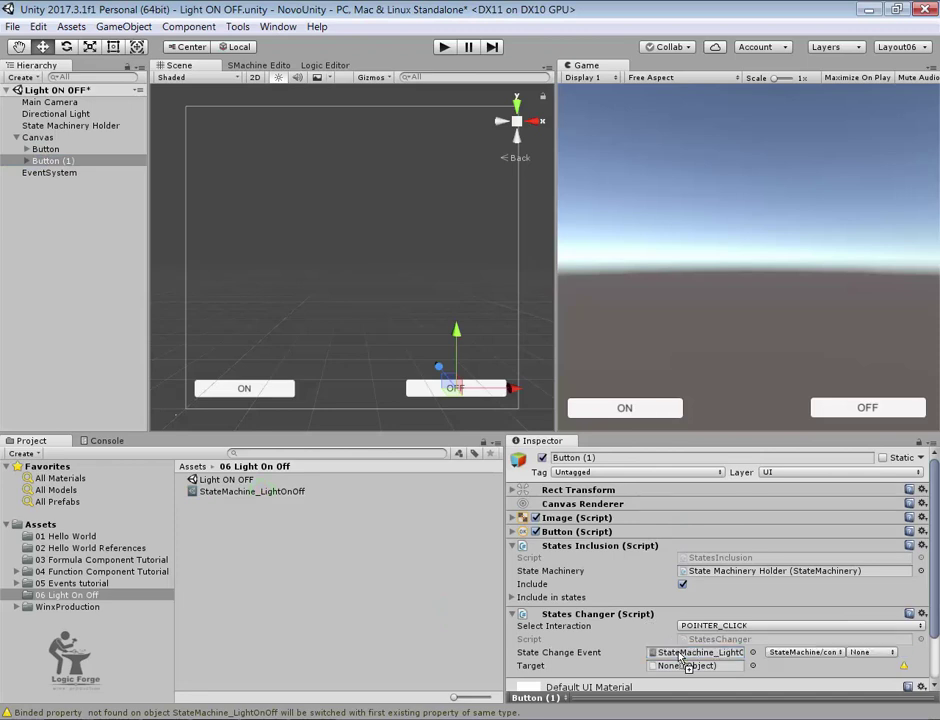
click(870, 652)
click(870, 701)
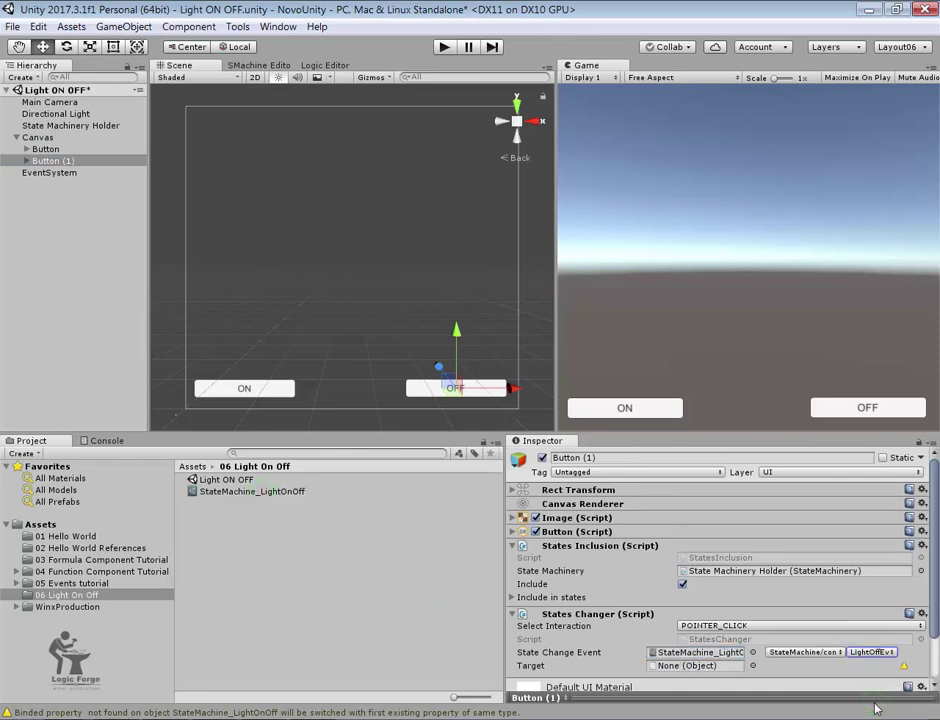
click(447, 590)
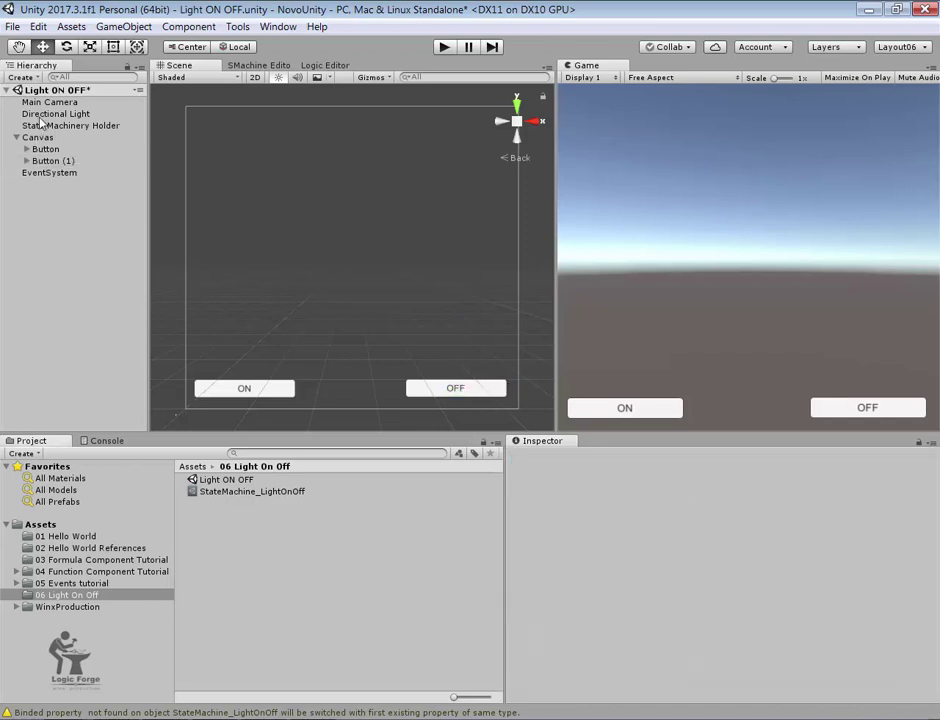
- Add a States Inclusion component to the Directional Light and assign State Machinery Holder as its state machinery
click(41, 114)
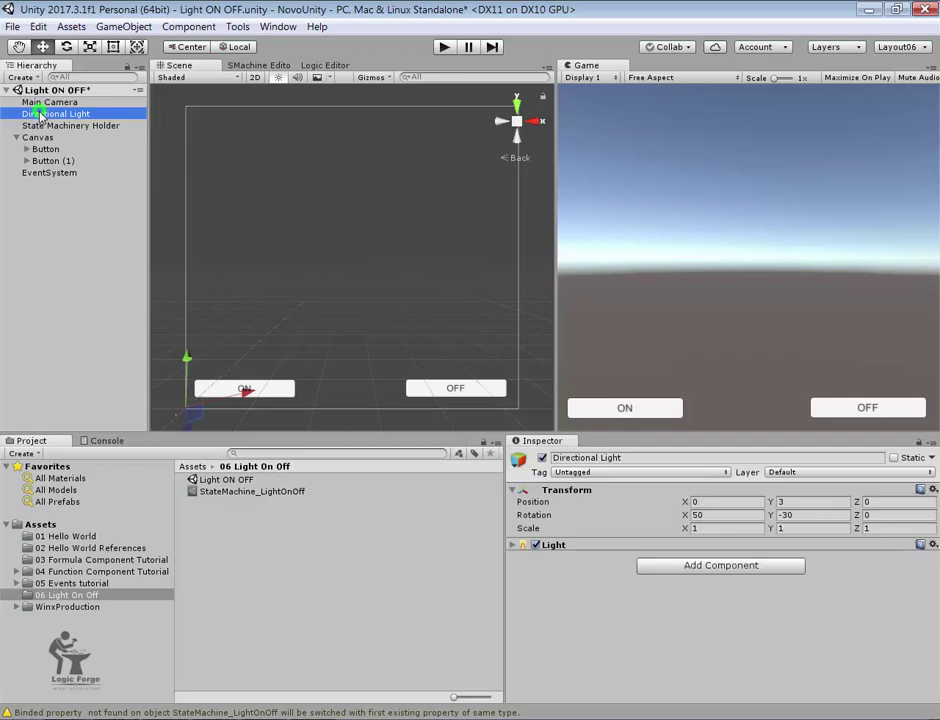
click(716, 566)
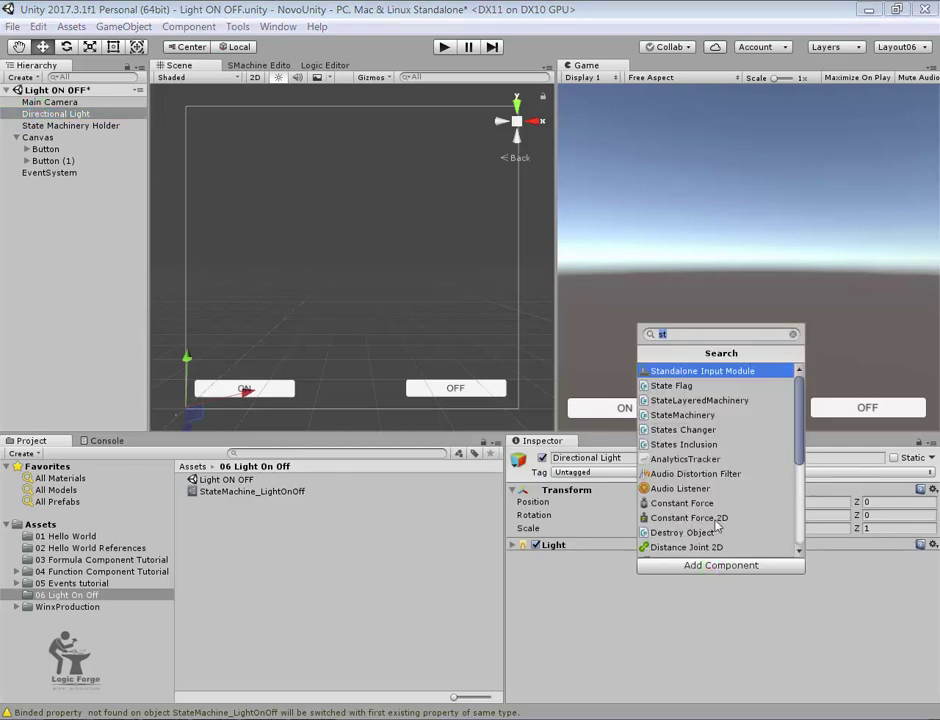
click(729, 444)
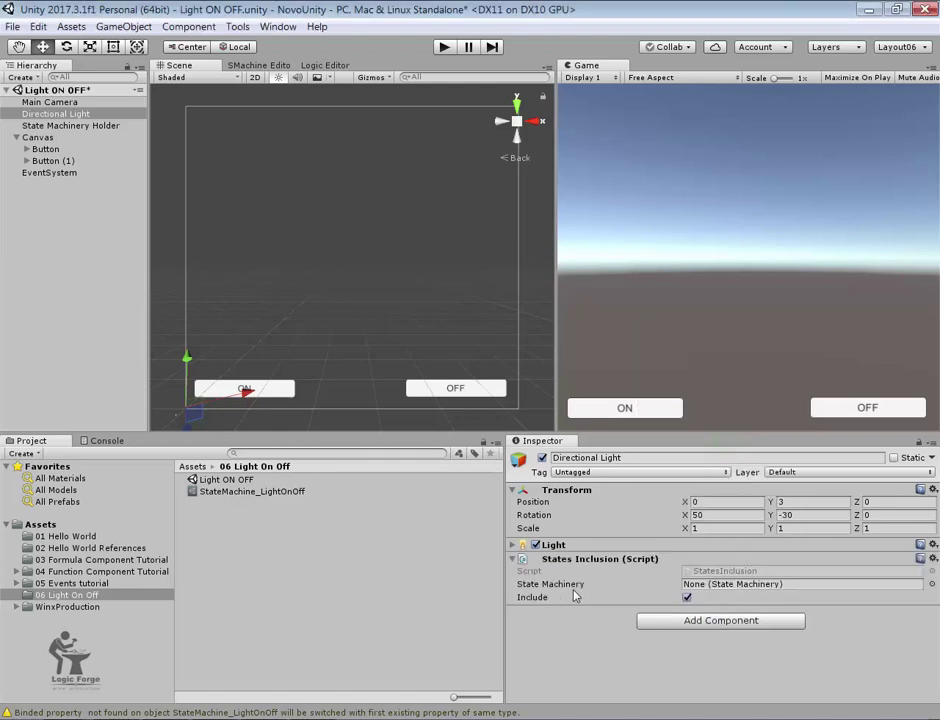
click(930, 584)
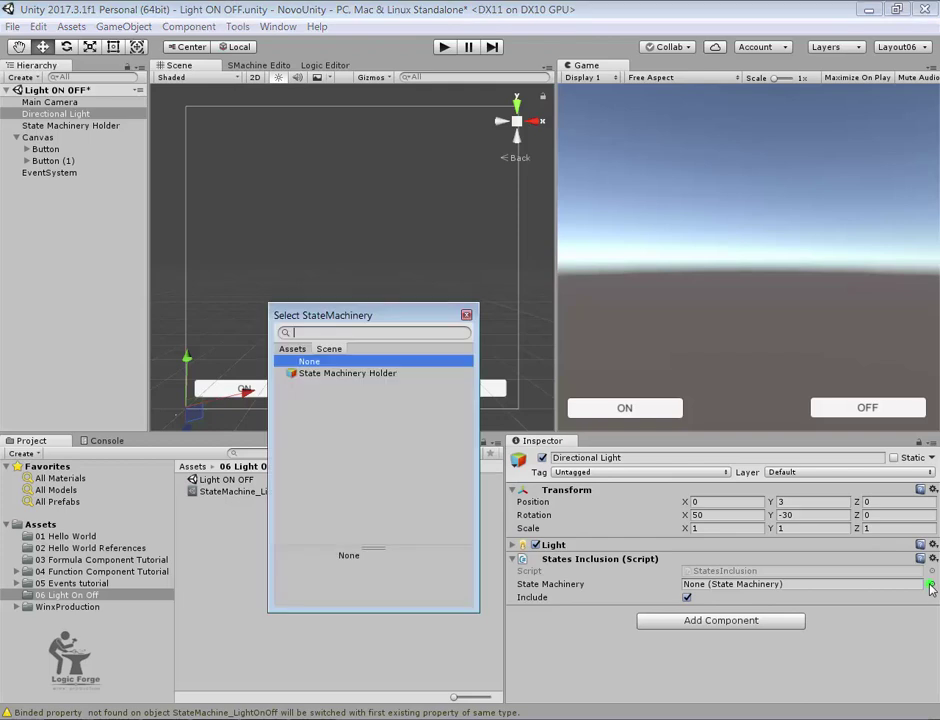
double_click(330, 373)
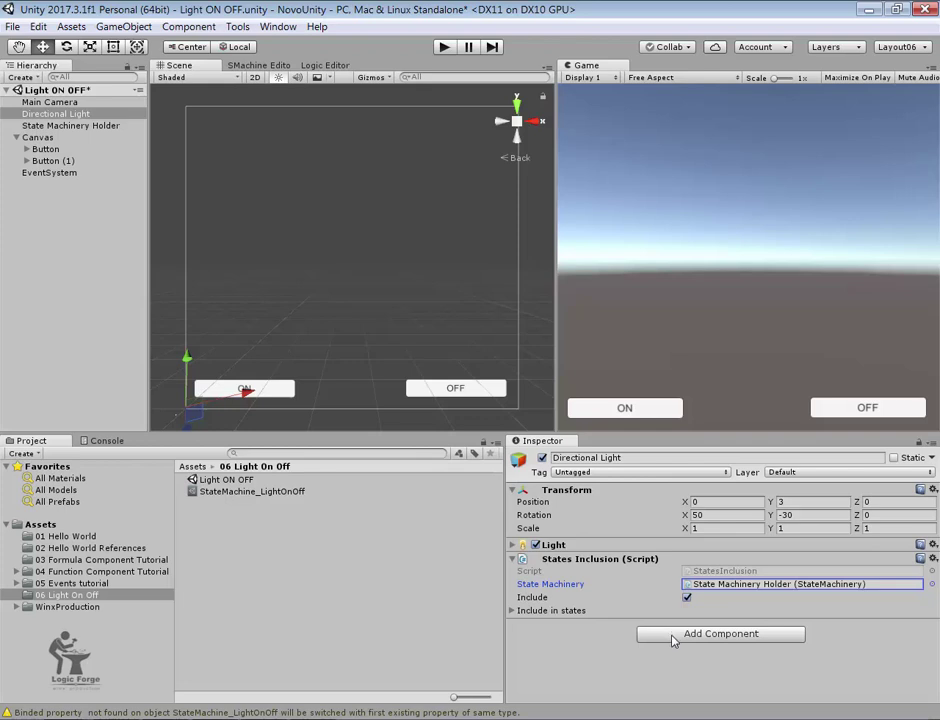
- Add an entry to the Directional Light's Include in states list and set it to LightON
click(512, 610)
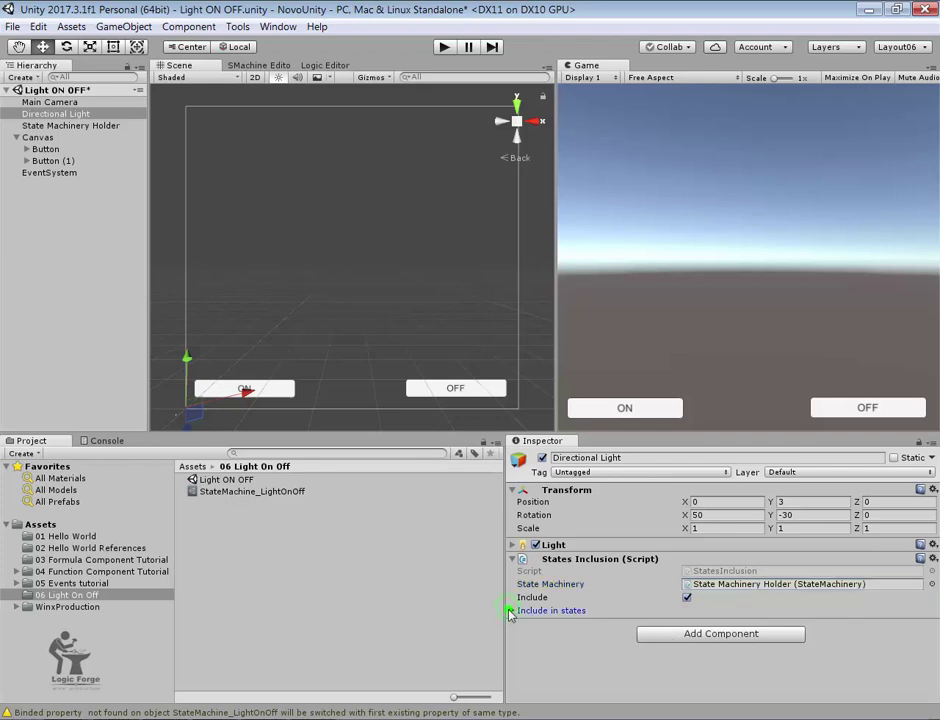
click(906, 655)
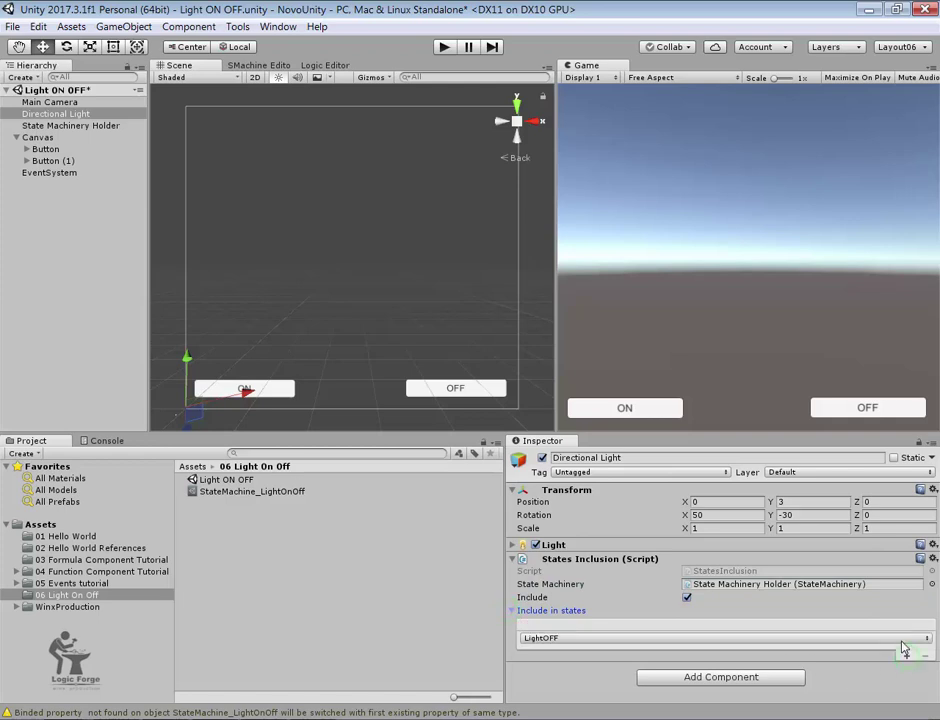
click(902, 640)
mouse_move(900, 650)
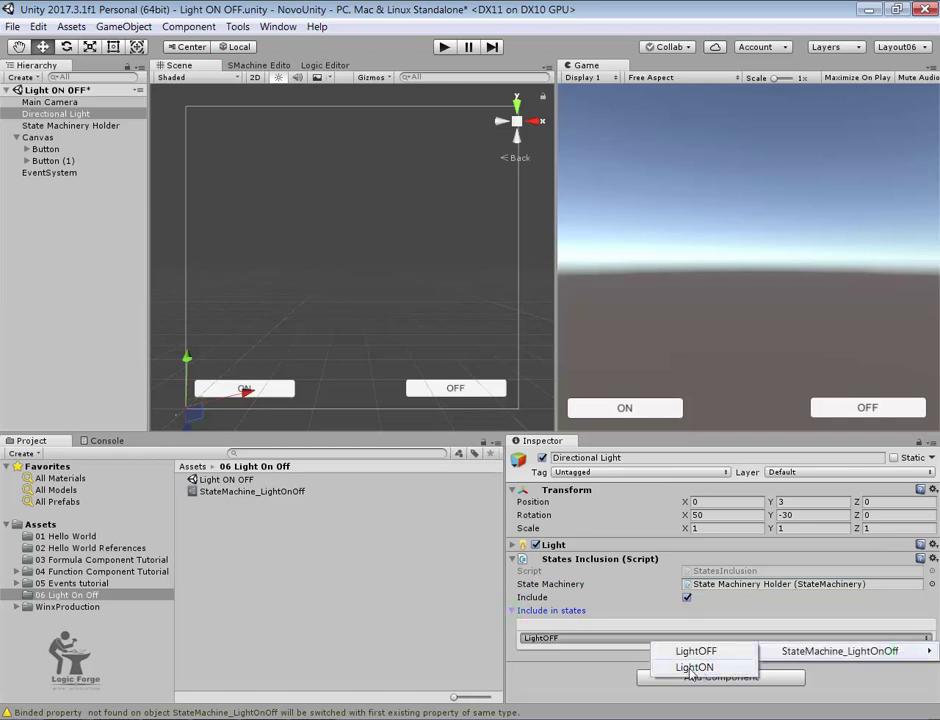
click(693, 667)
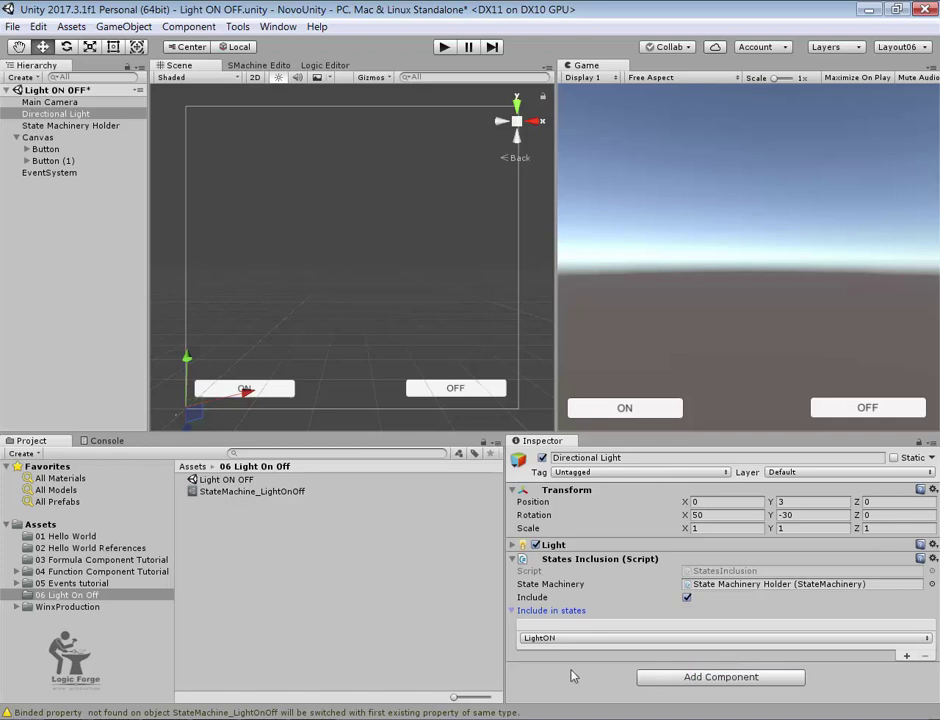
click(462, 623)
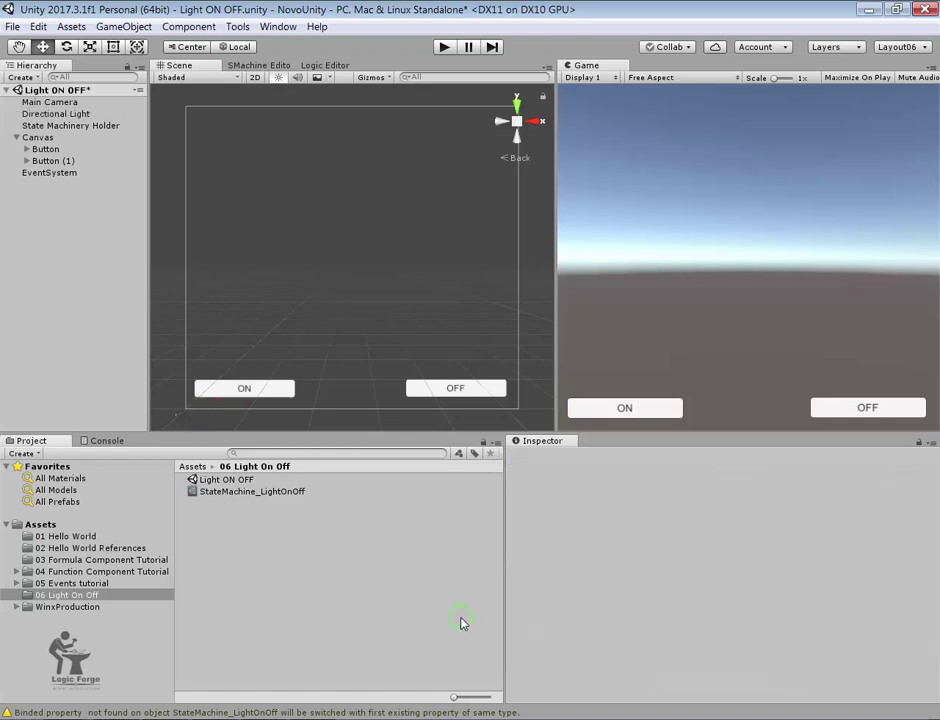
- Run the scene, test switching the light repeatedly with the ON and OFF buttons, and stop play mode
click(444, 47)
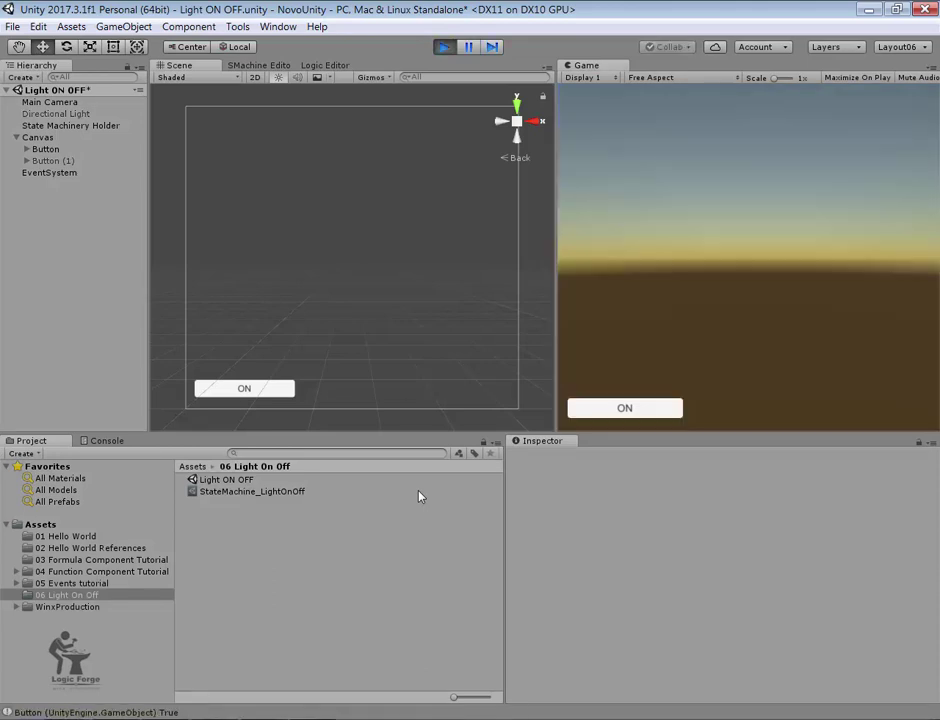
click(636, 412)
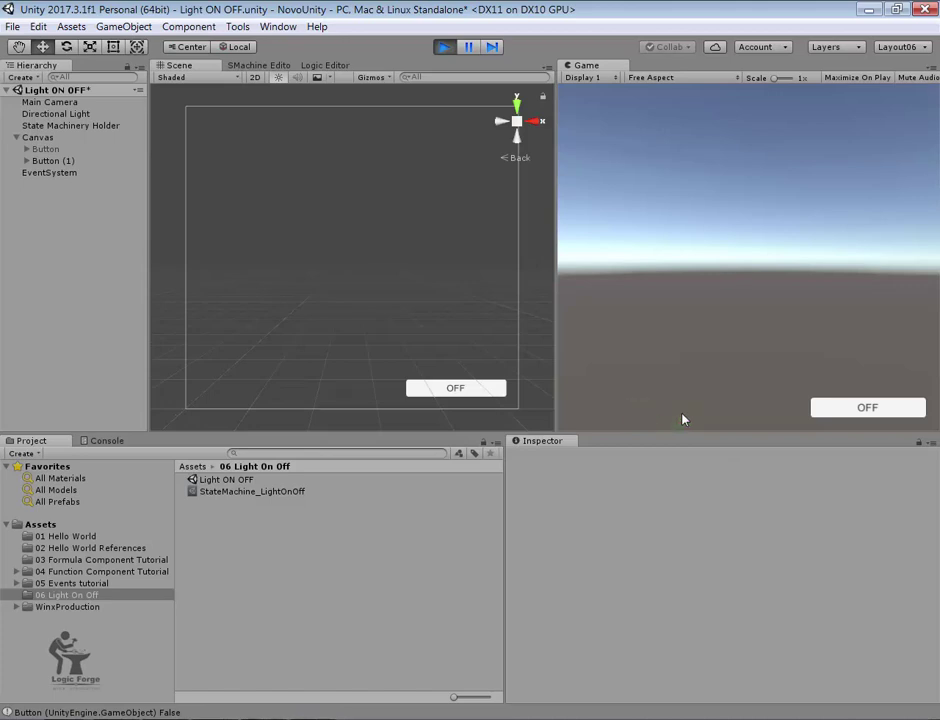
click(858, 409)
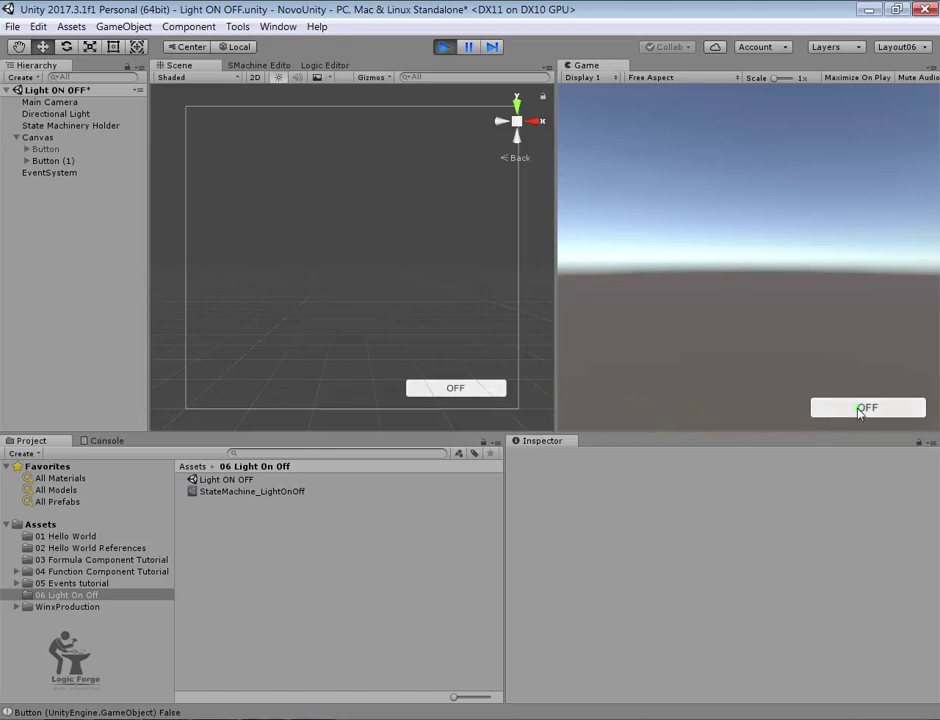
click(638, 409)
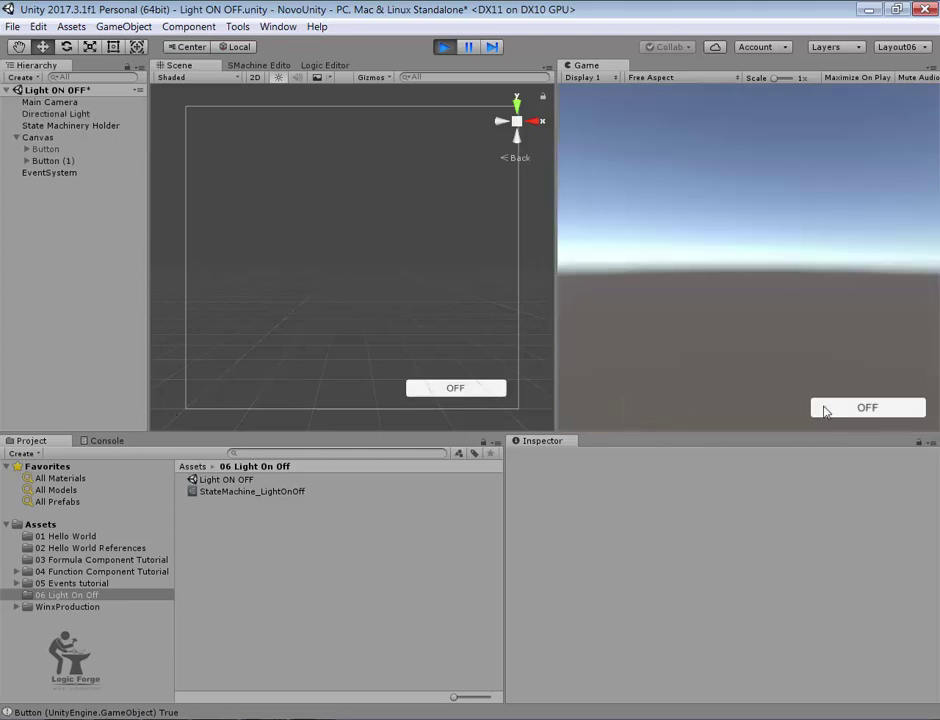
click(866, 407)
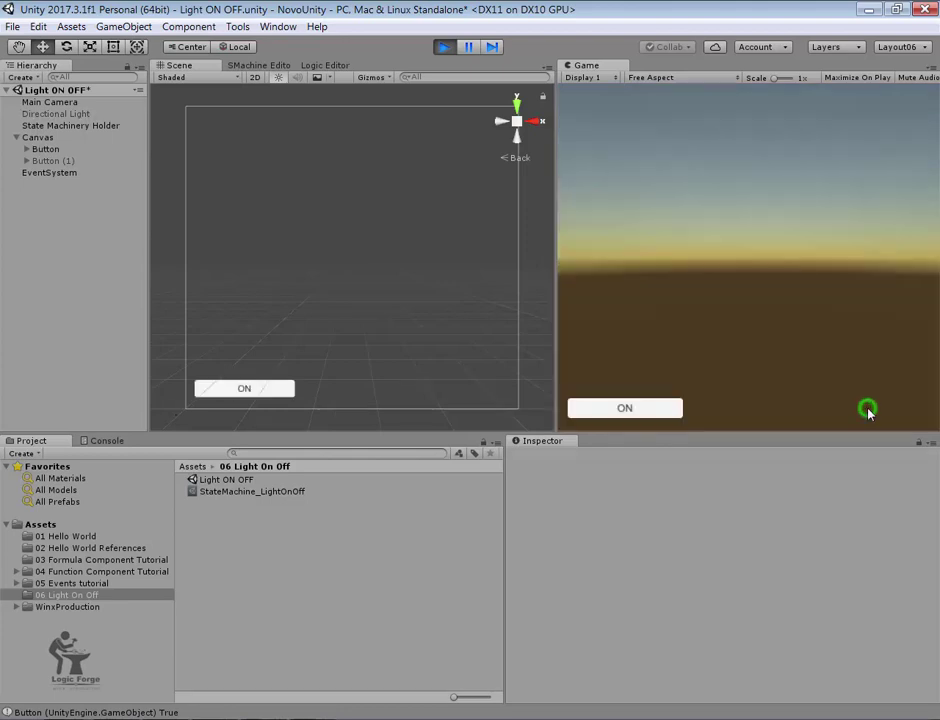
click(640, 410)
click(833, 405)
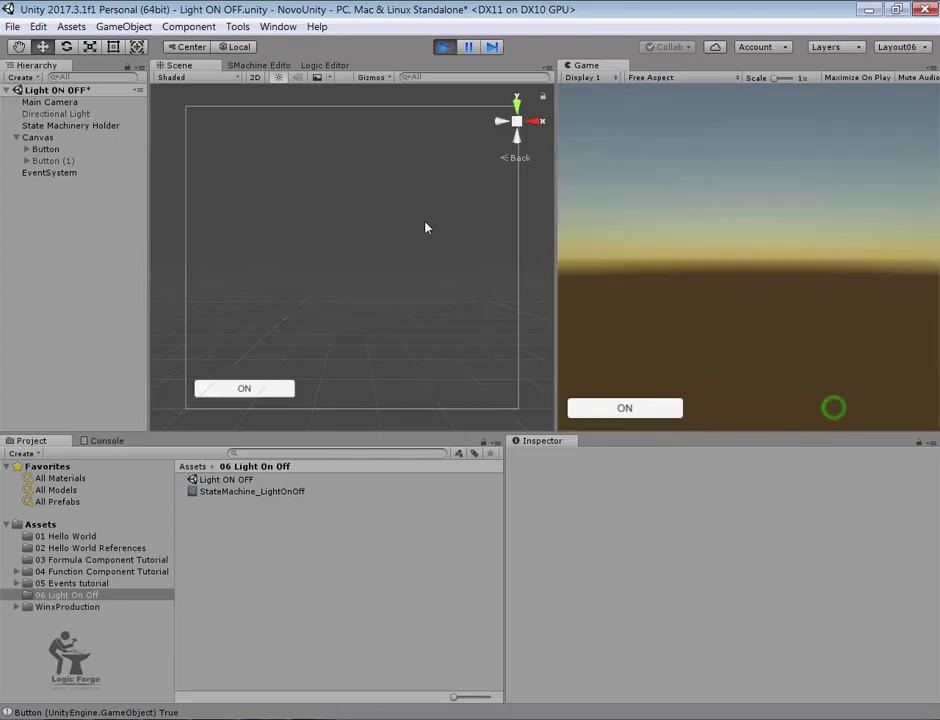
click(444, 50)
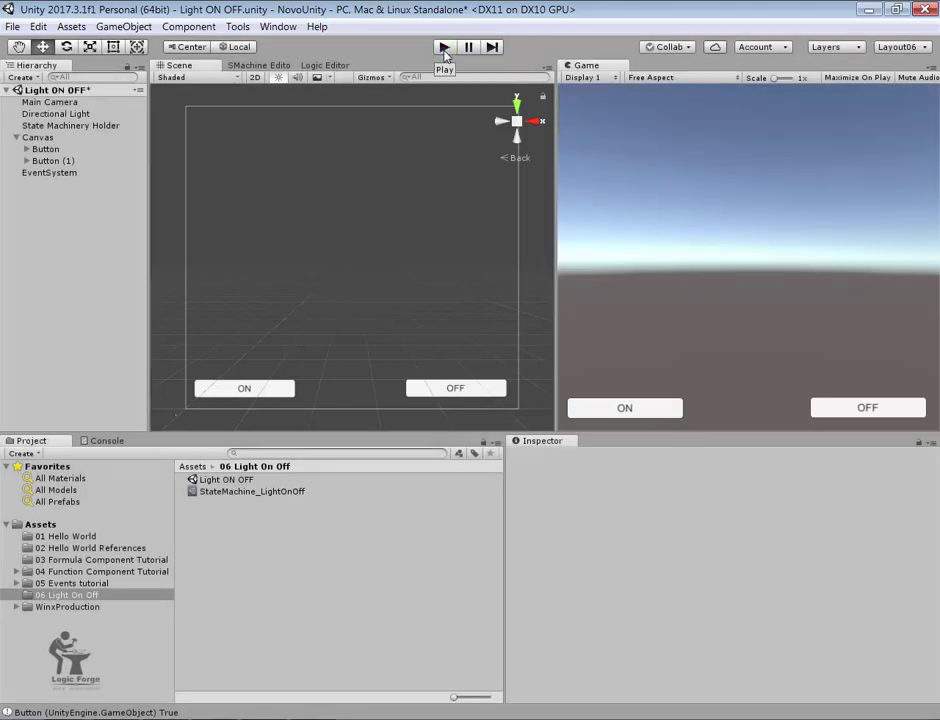